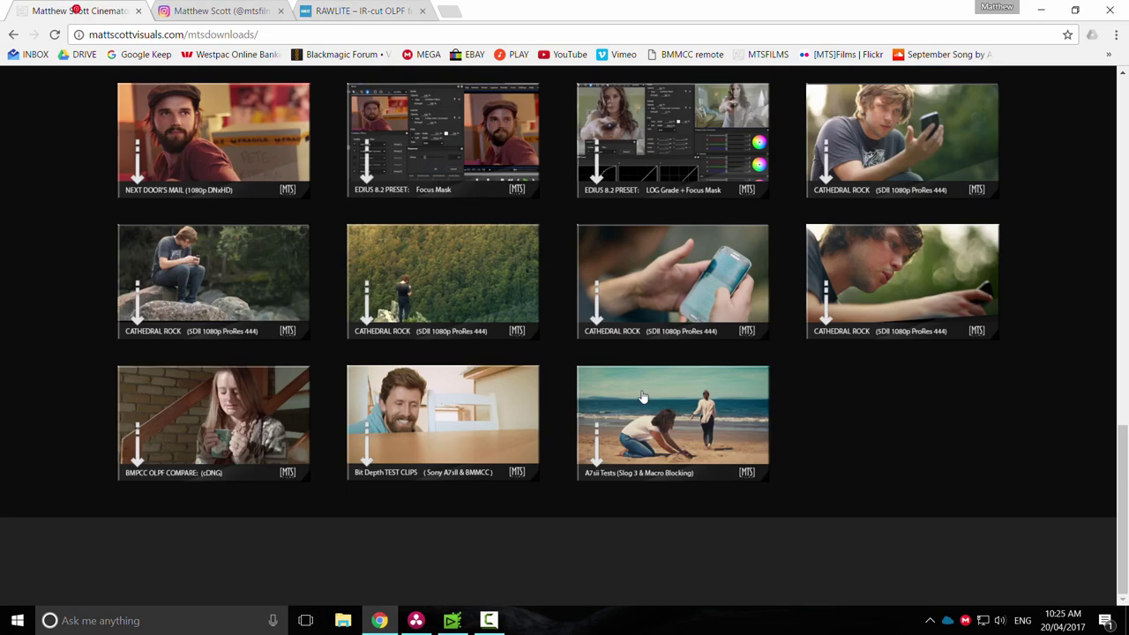
# Look over the clip downloads page, check the RAWLITE website's videos and close that website.
pyautogui.scroll(4, 865, 463)
pyautogui.scroll(-4, 865, 463)
pyautogui.click(344, 13)
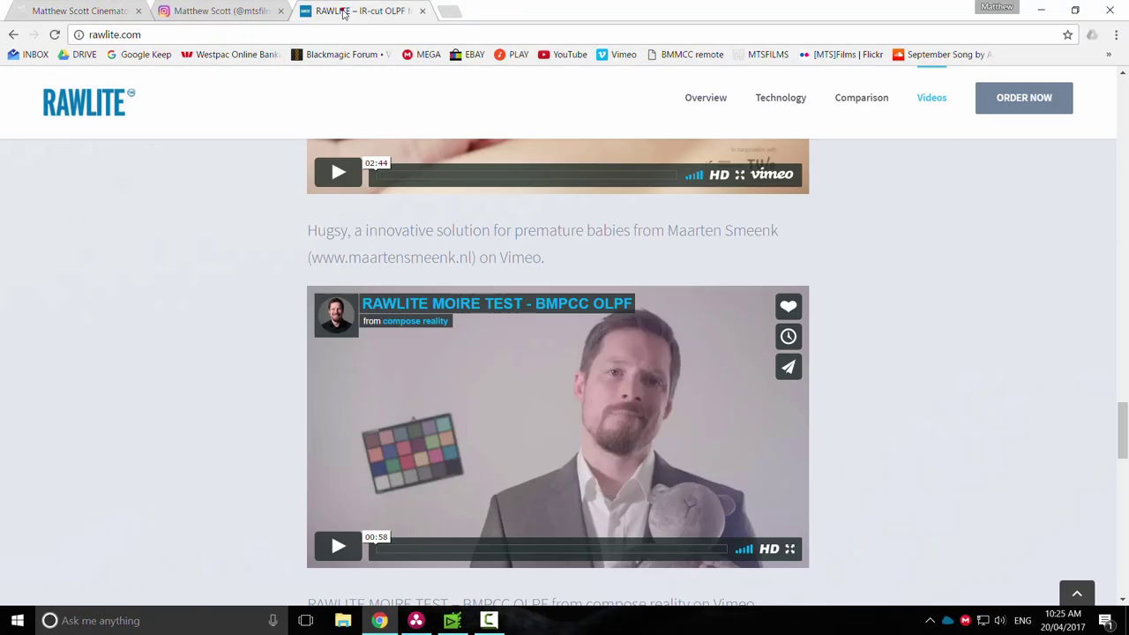
pyautogui.click(423, 11)
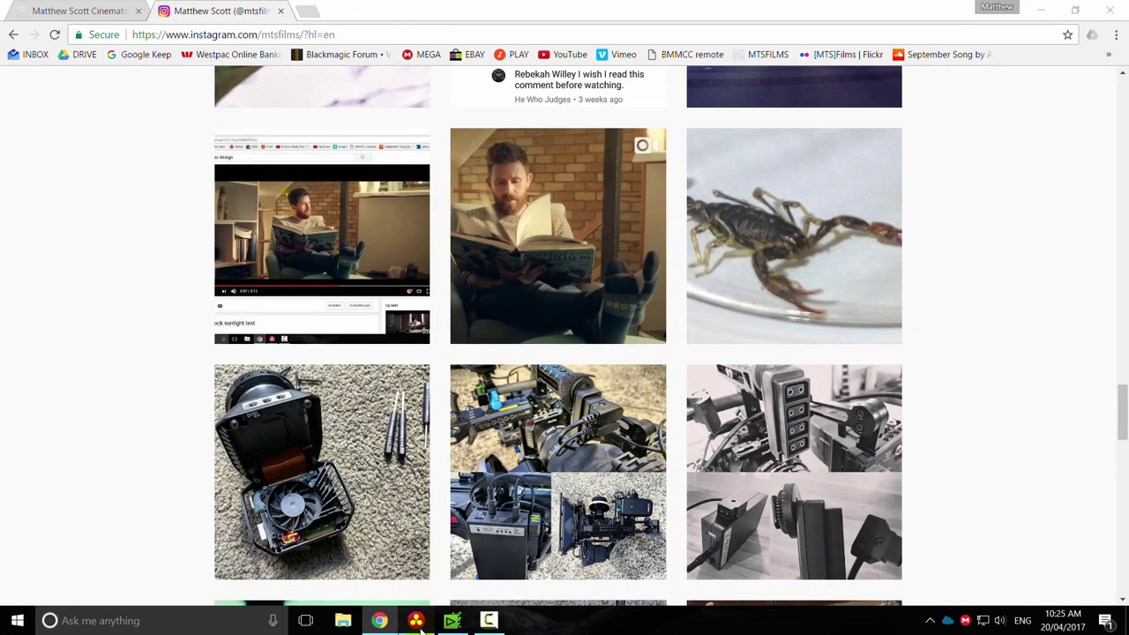
# Switch to DaVinci Resolve and scrub through the C0042 clip of the woman reading on the bench.
pyautogui.click(418, 623)
pyautogui.moveTo(683, 373); pyautogui.dragTo(724, 373)
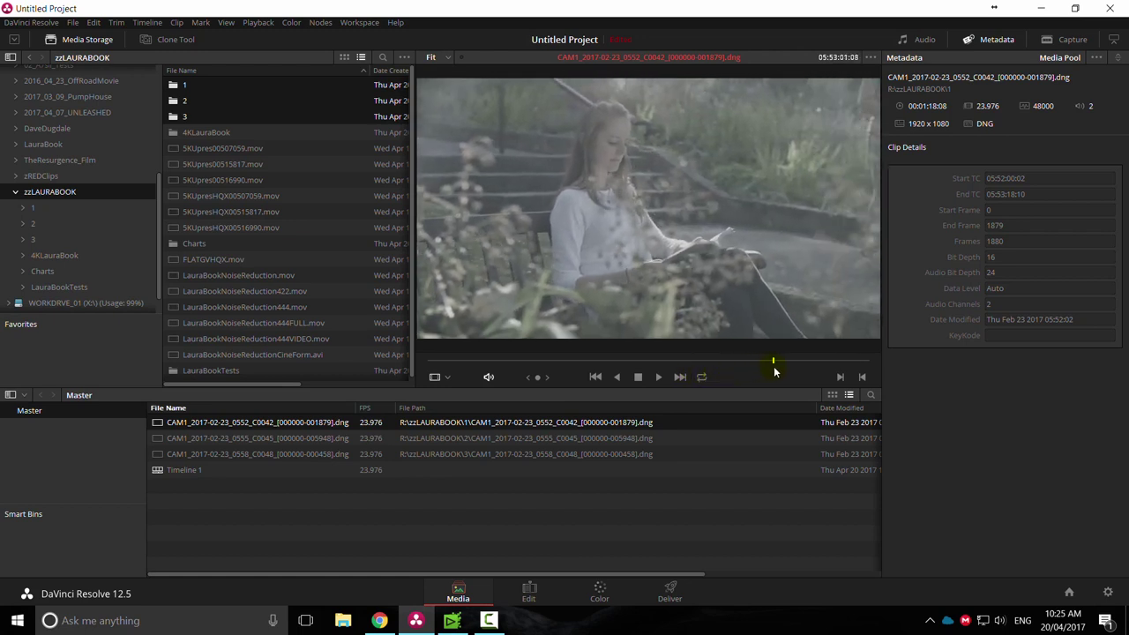
pyautogui.moveTo(815, 364); pyautogui.dragTo(537, 381)
# Preview the C0045 clip, playing part of it full screen, and scrub through the C0048 clip.
pyautogui.click(239, 445)
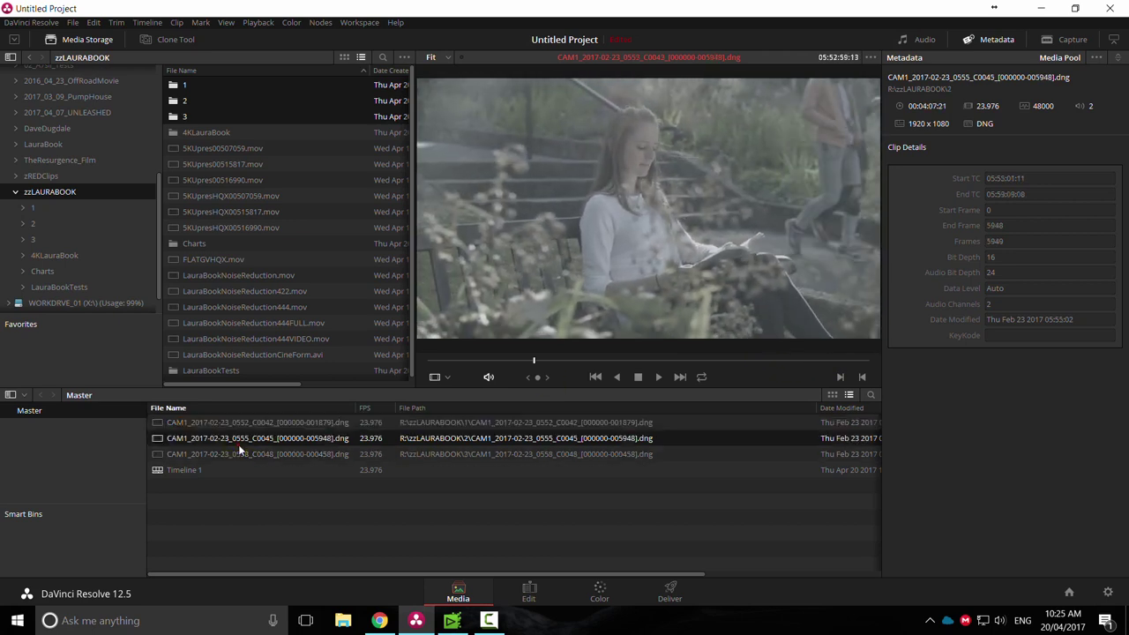
pyautogui.moveTo(621, 365); pyautogui.dragTo(823, 367)
pyautogui.hotkey('ctrl', 'f')
pyautogui.press('space')
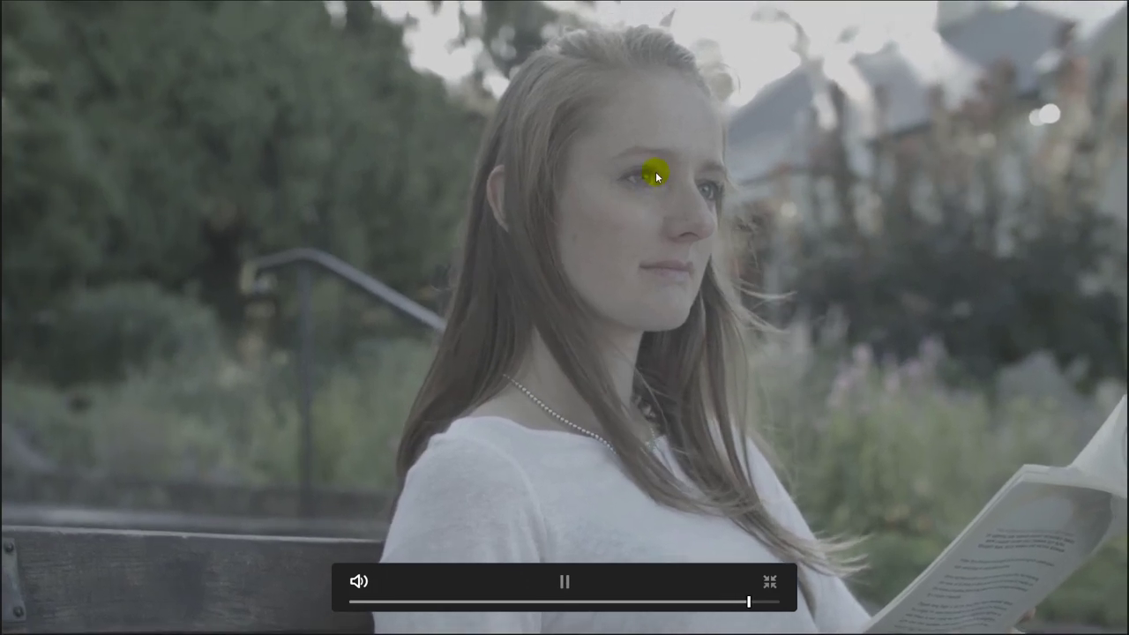
pyautogui.press('space')
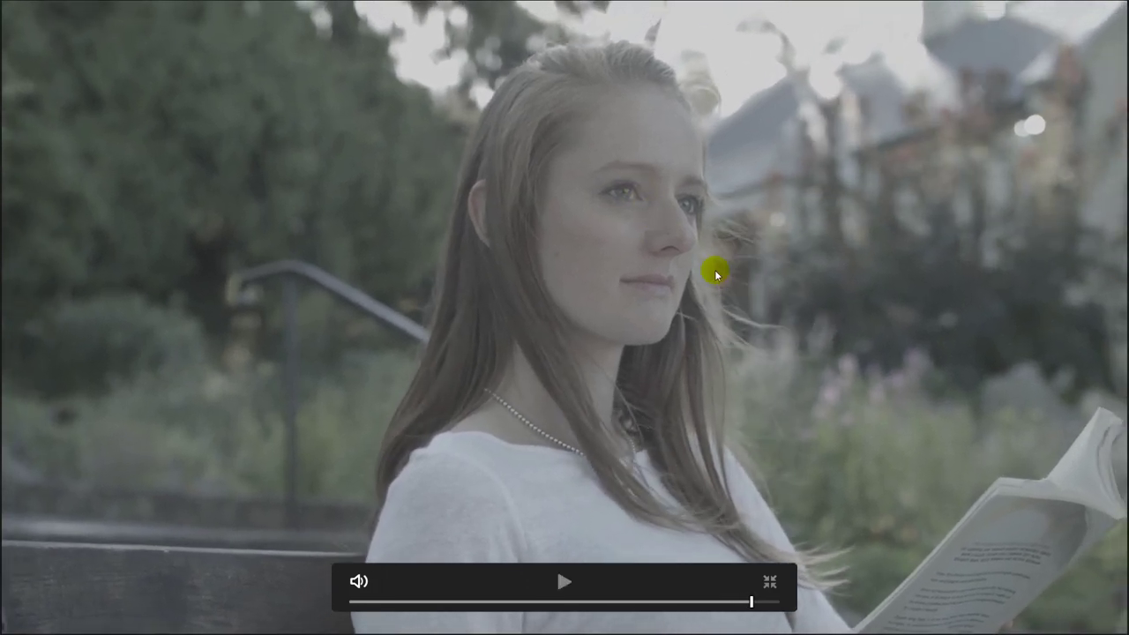
pyautogui.press('Escape')
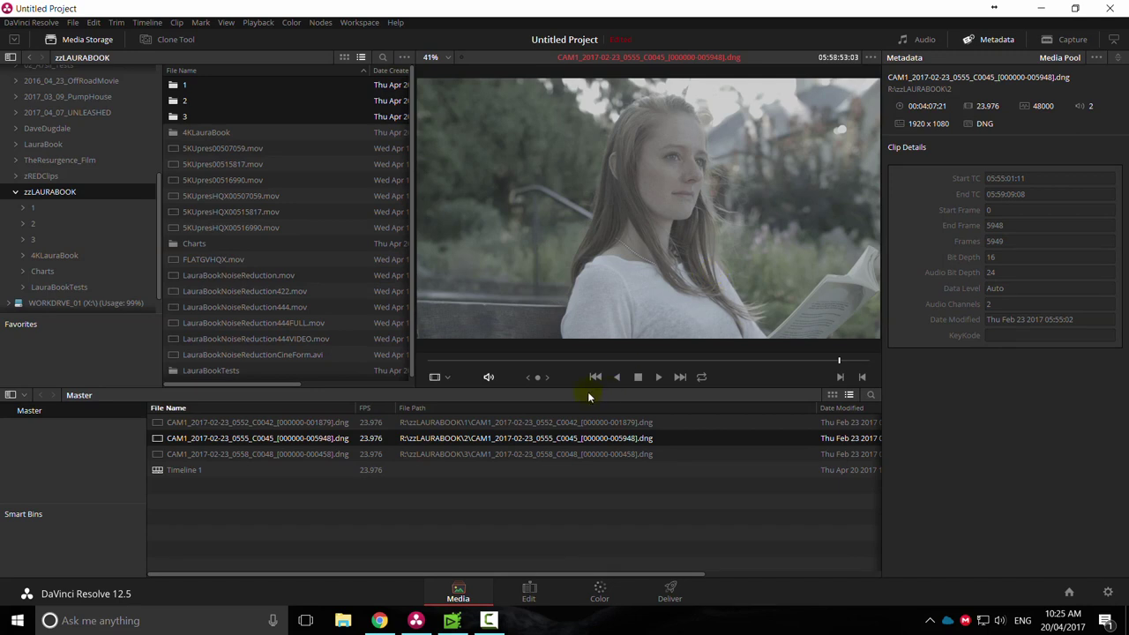
pyautogui.click(272, 455)
pyautogui.moveTo(701, 360); pyautogui.dragTo(787, 358)
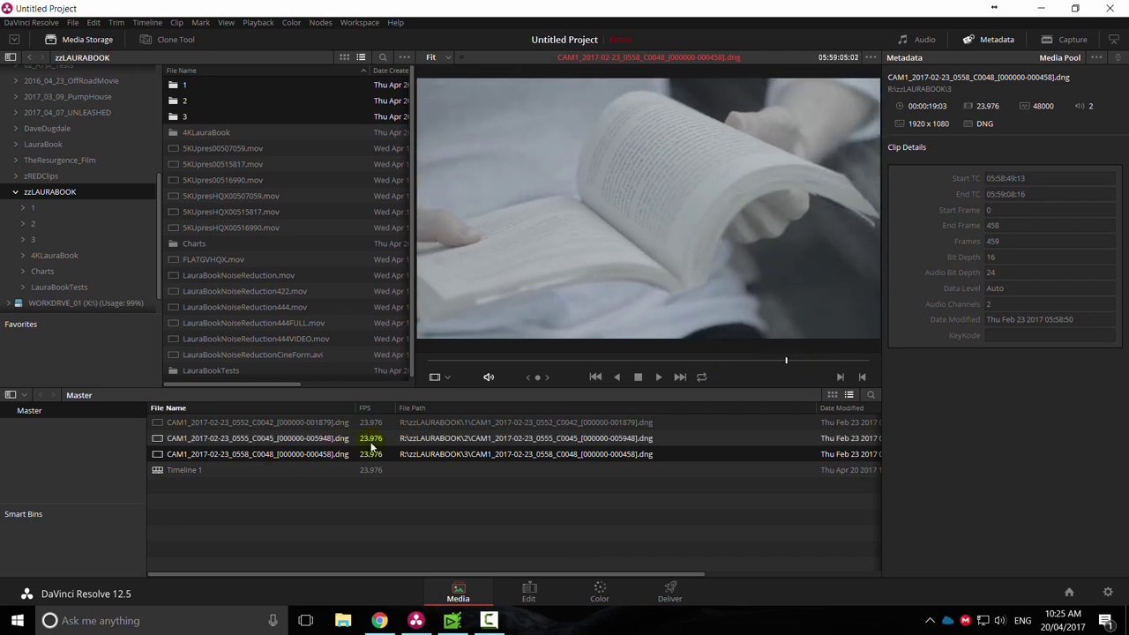
# Create a timeline named 60pmadness on the Edit page from the three DNG camera clips.
pyautogui.click(529, 590)
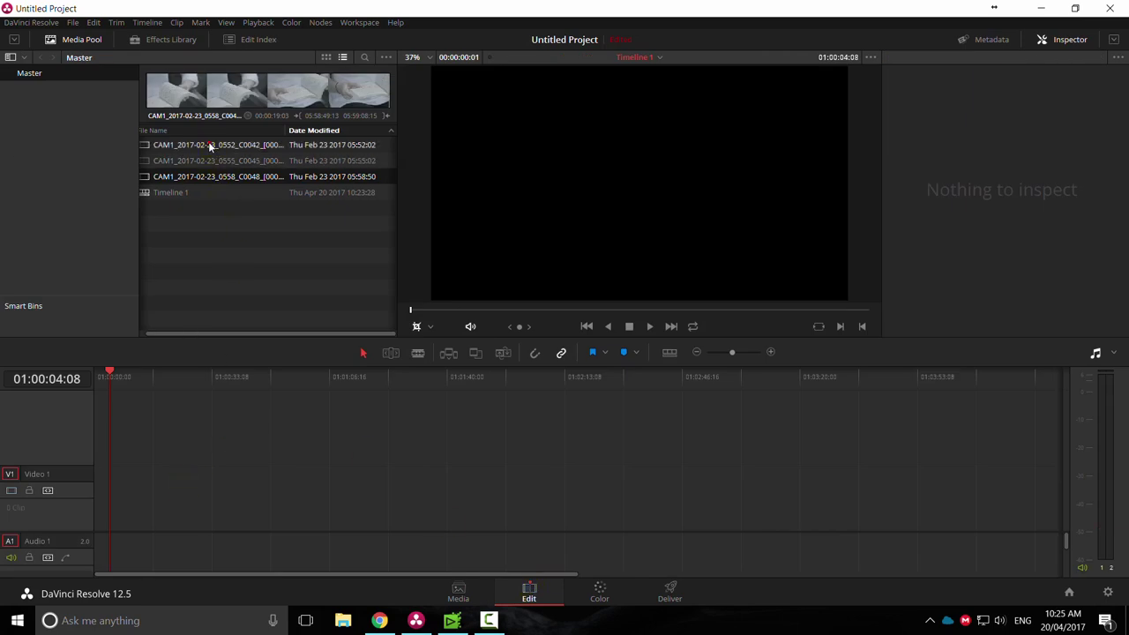
pyautogui.keyDown('shift'); pyautogui.click(211, 144); pyautogui.keyUp('shift')
pyautogui.rightClick(211, 146)
pyautogui.click(285, 21)
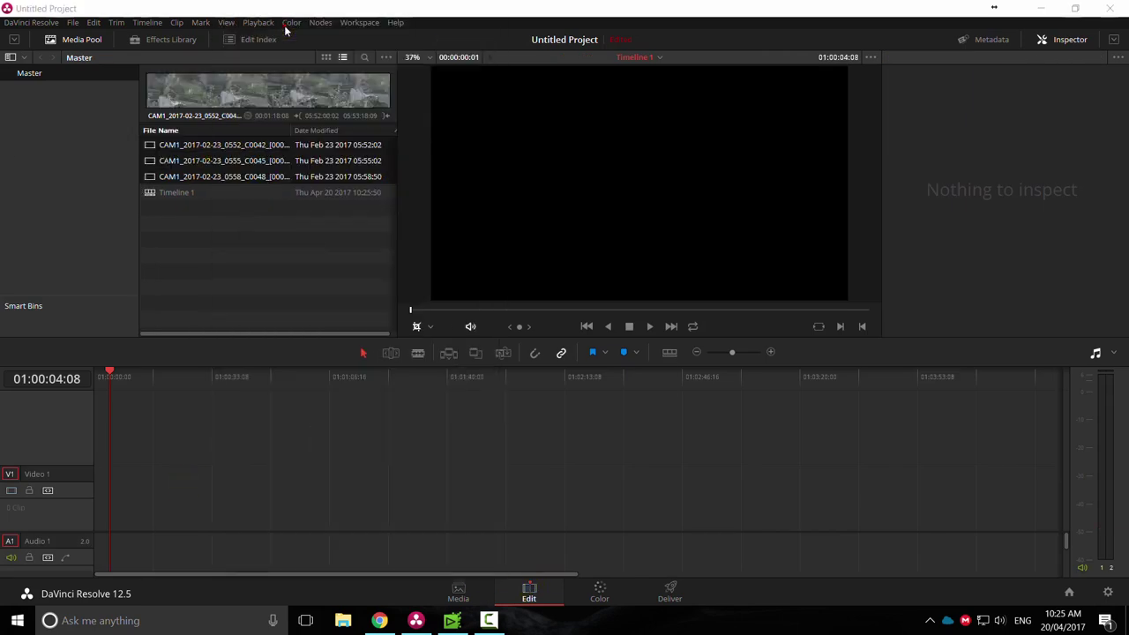
pyautogui.write('60')
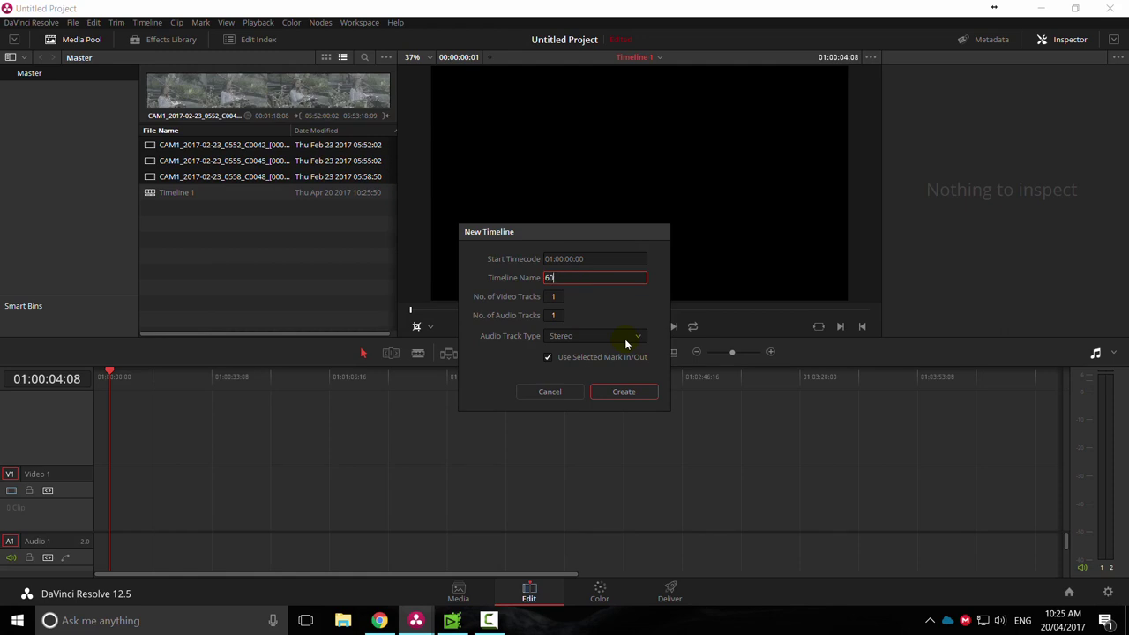
pyautogui.write('pmadness')
pyautogui.press('Return')
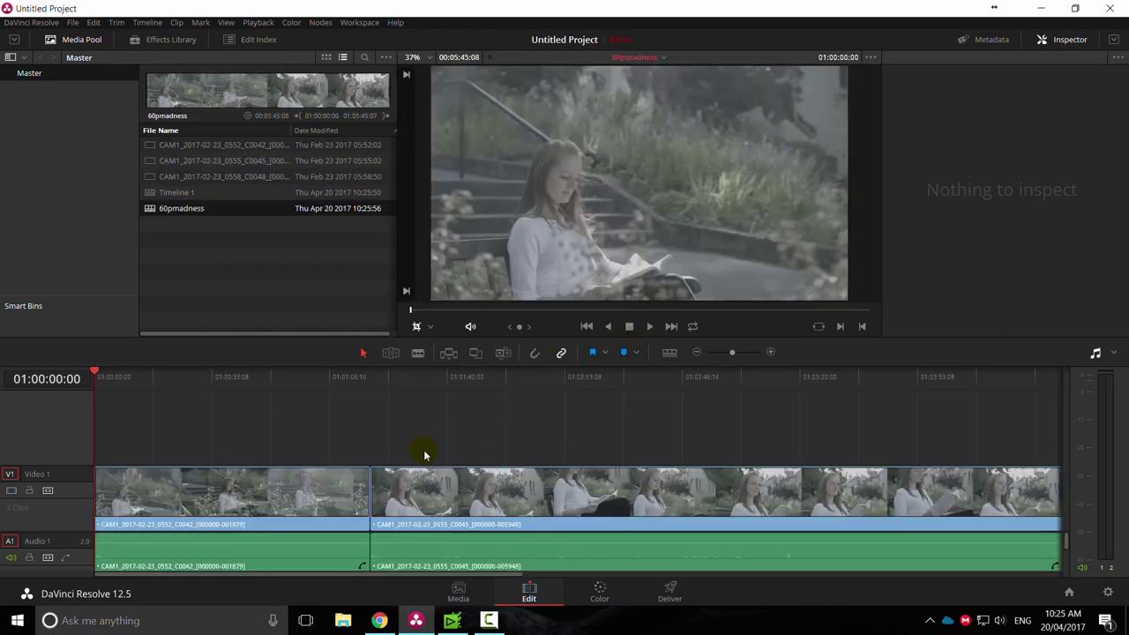
# Scrub along the 60pmadness timeline into the C0045 clip to review the footage.
pyautogui.scroll(-5, 421, 456)
pyautogui.moveTo(85, 382); pyautogui.dragTo(426, 410)
pyautogui.scroll(2, 163, 428)
# On the Color page, apply the Rec709 Fujifilm 3513DI D55 film-look 3D LUT to the second clip's node.
pyautogui.click(600, 592)
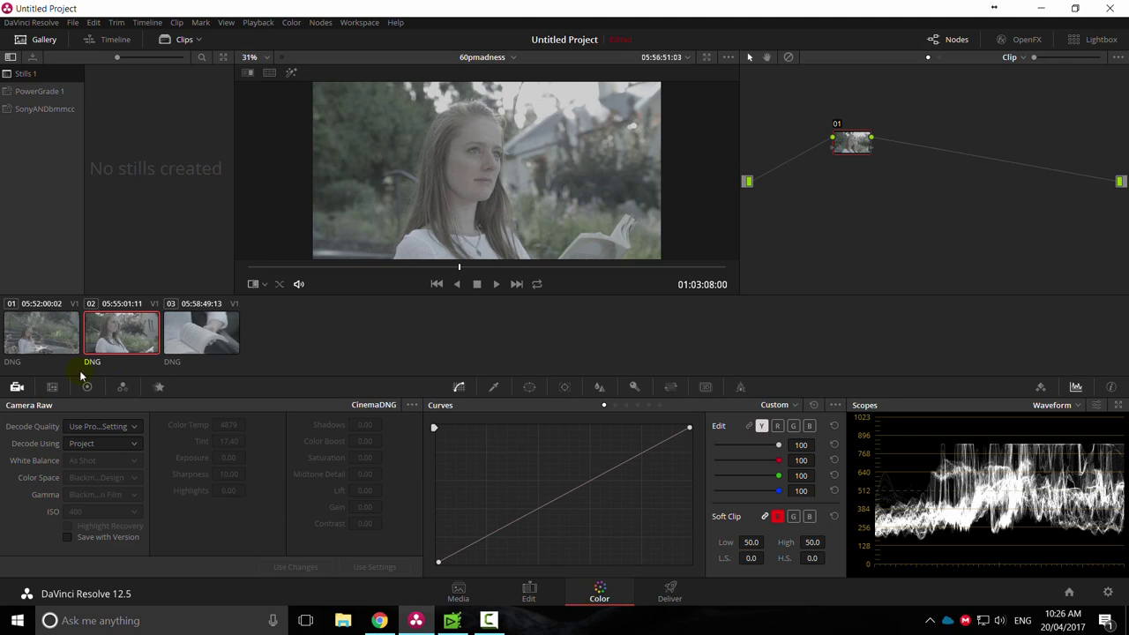
pyautogui.click(53, 340)
pyautogui.click(122, 338)
pyautogui.moveTo(393, 265); pyautogui.dragTo(632, 280)
pyautogui.rightClick(852, 148)
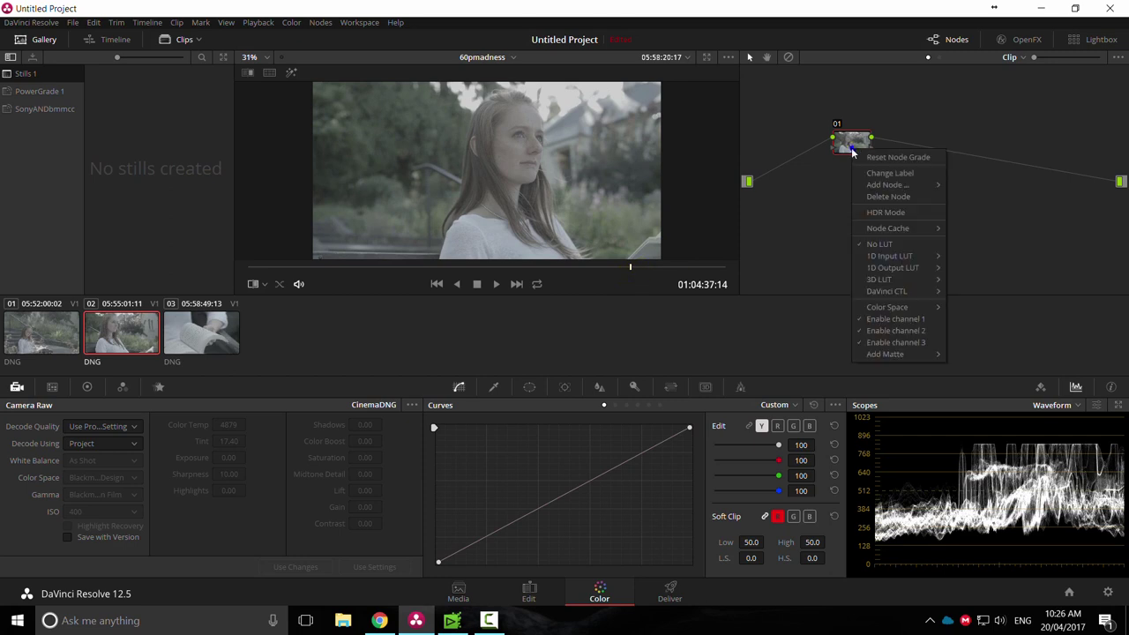
pyautogui.moveTo(888, 284)
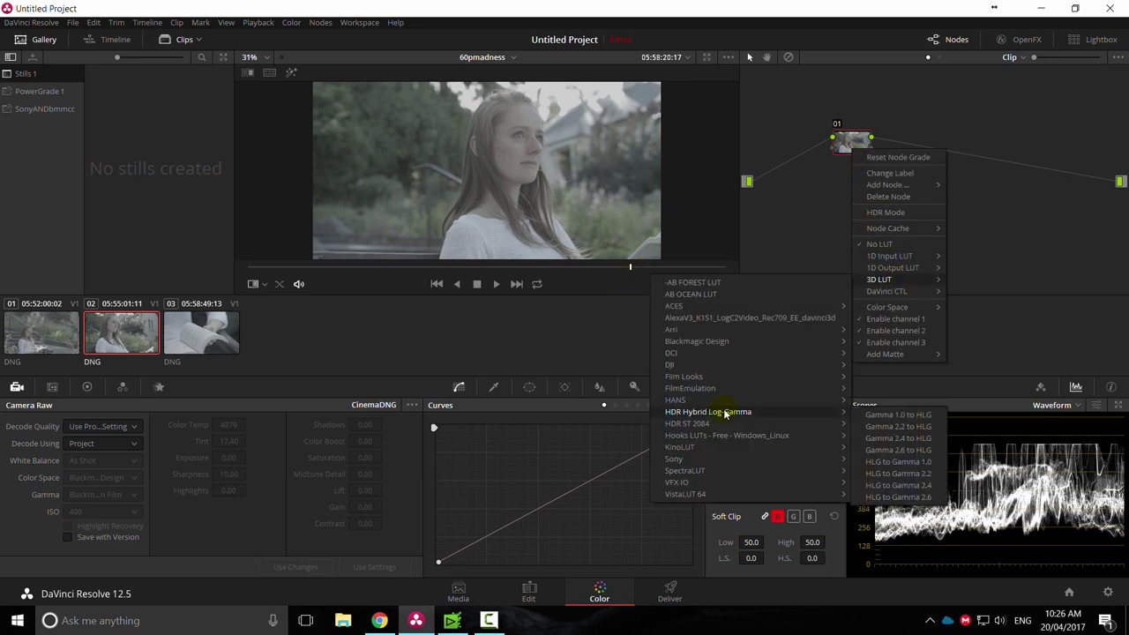
pyautogui.moveTo(704, 380)
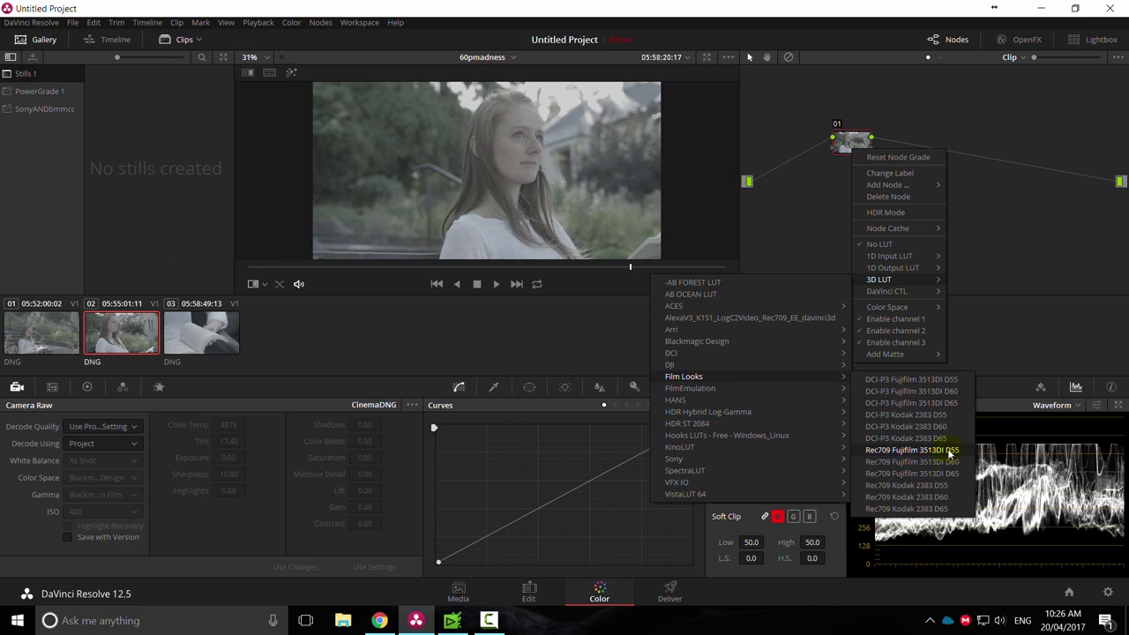
pyautogui.click(912, 450)
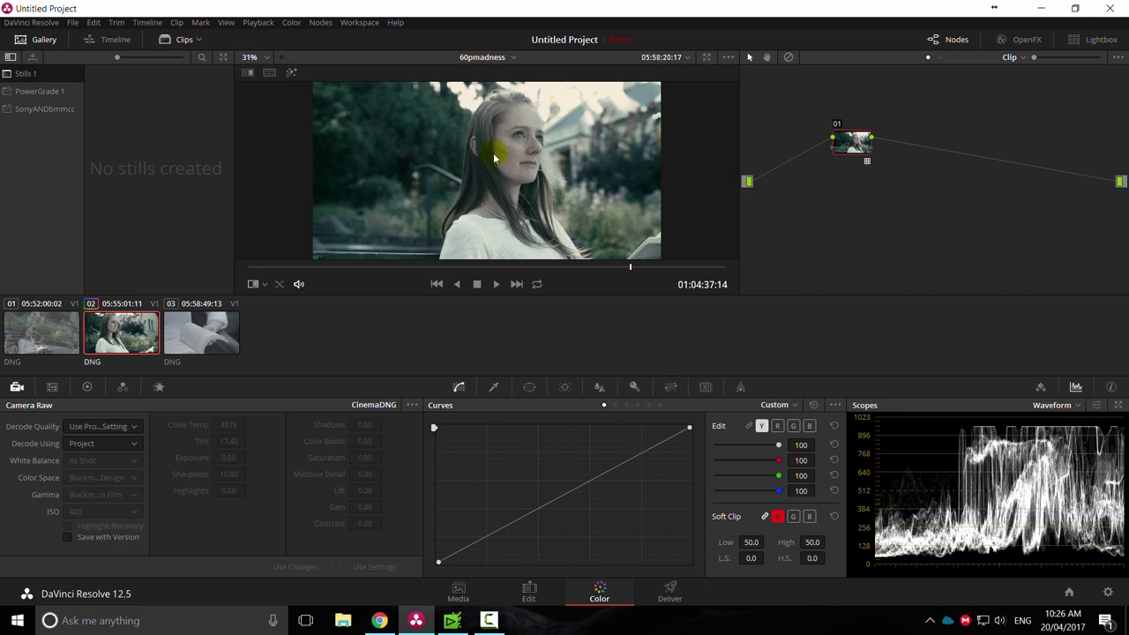
# Compare the second clip with and without the LUT node at a slightly later frame.
pyautogui.moveTo(555, 267); pyautogui.dragTo(641, 278)
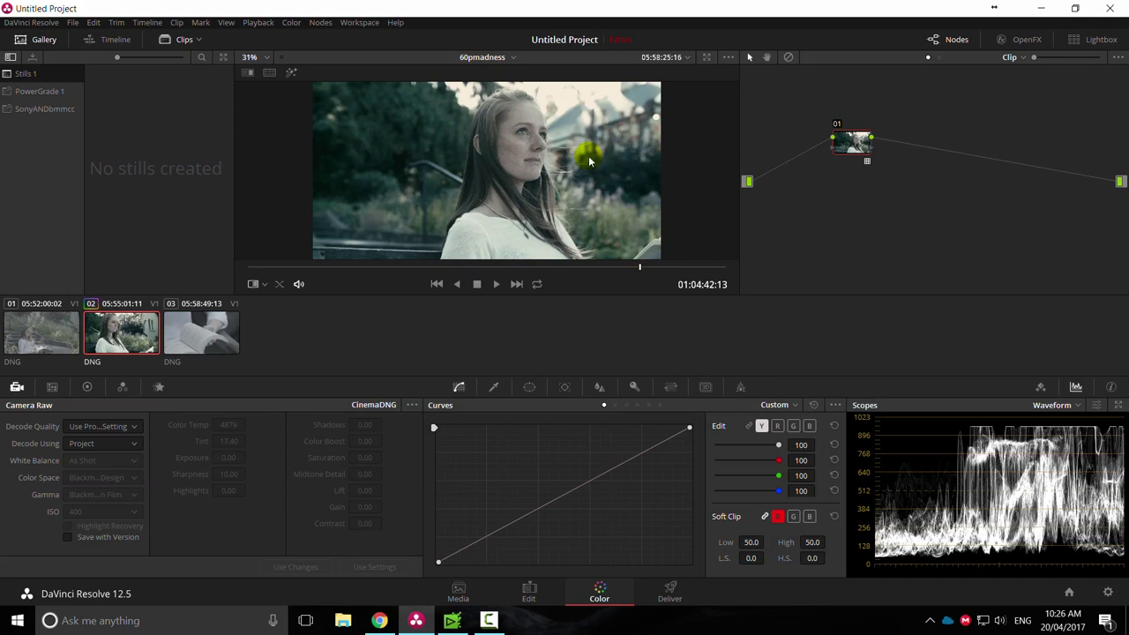
pyautogui.hotkey('ctrl', 'd')
pyautogui.hotkey('ctrl', 'd')
pyautogui.hotkey('ctrl', 'd')
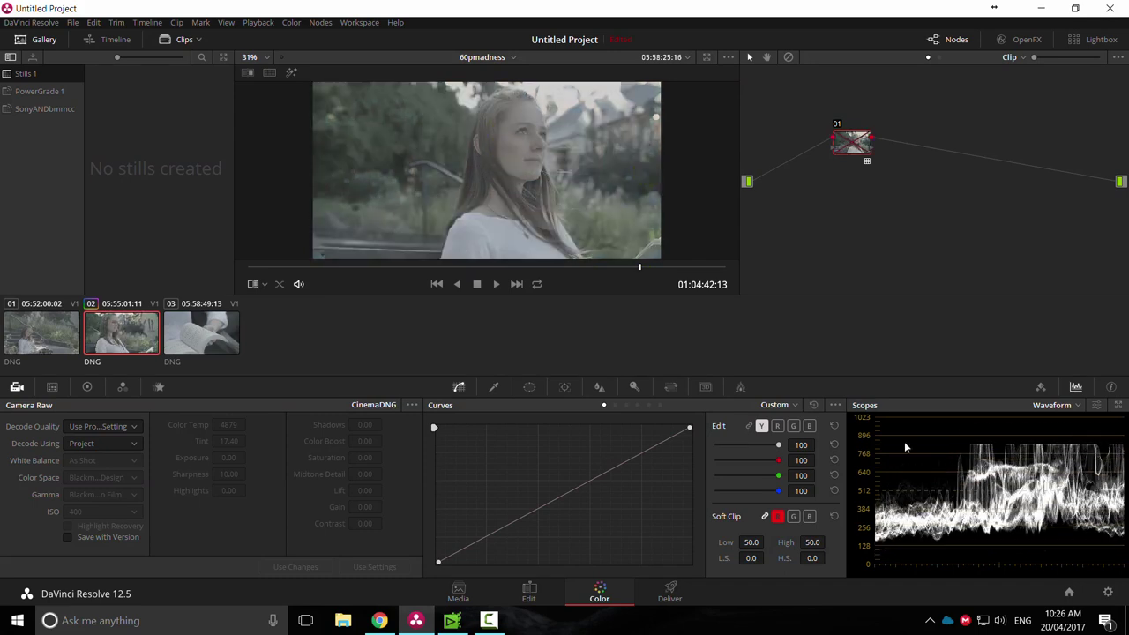
# Turn off the Y channel display in the waveform scope to show coloured RGB traces, and compare them with the LUT node off and on.
pyautogui.click(1095, 404)
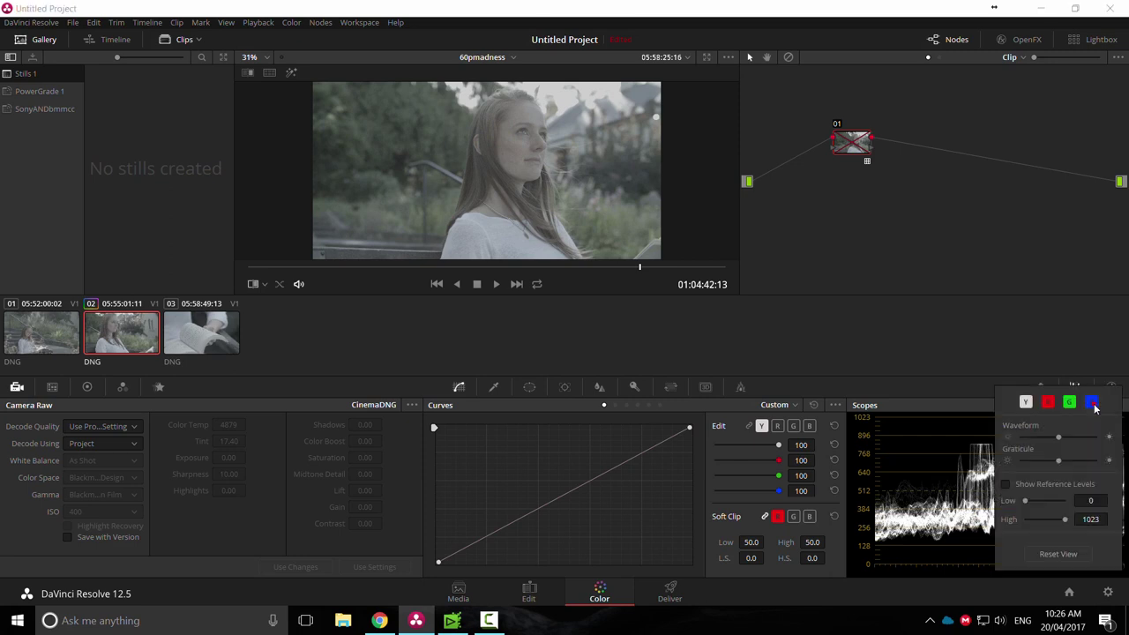
pyautogui.click(1025, 403)
pyautogui.click(1047, 402)
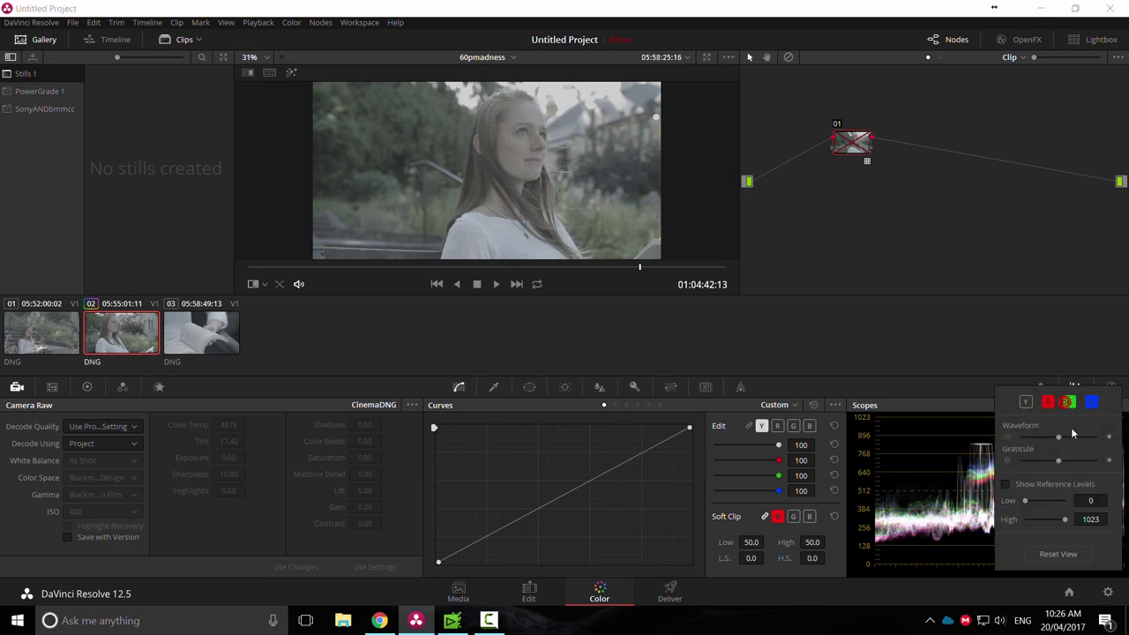
pyautogui.click(1030, 354)
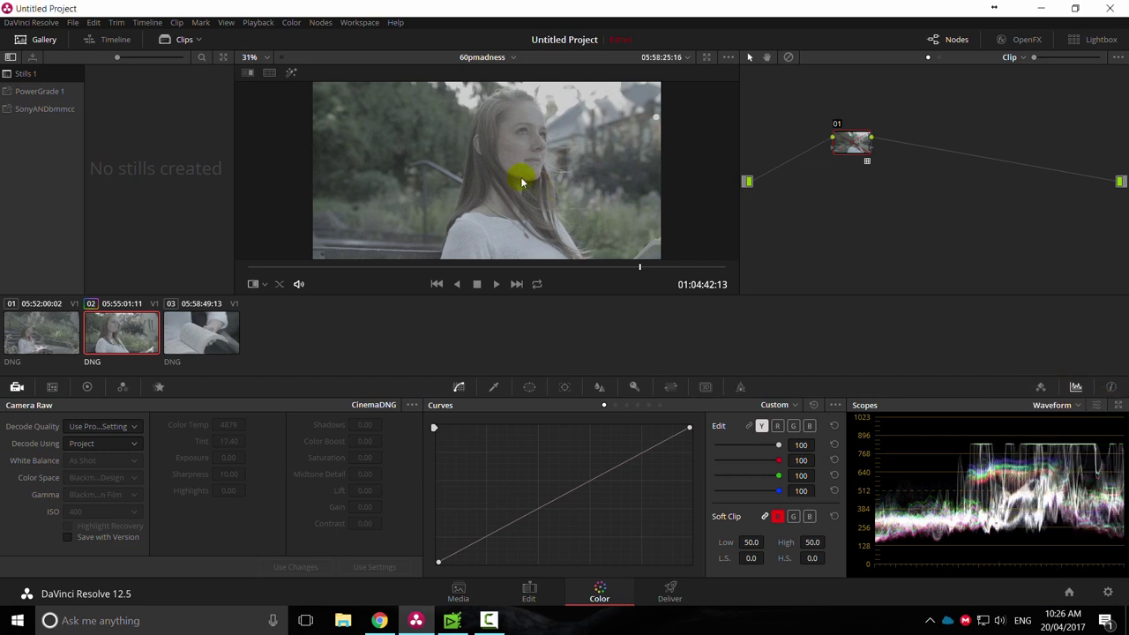
pyautogui.hotkey('ctrl', 'd')
pyautogui.hotkey('ctrl', 'd')
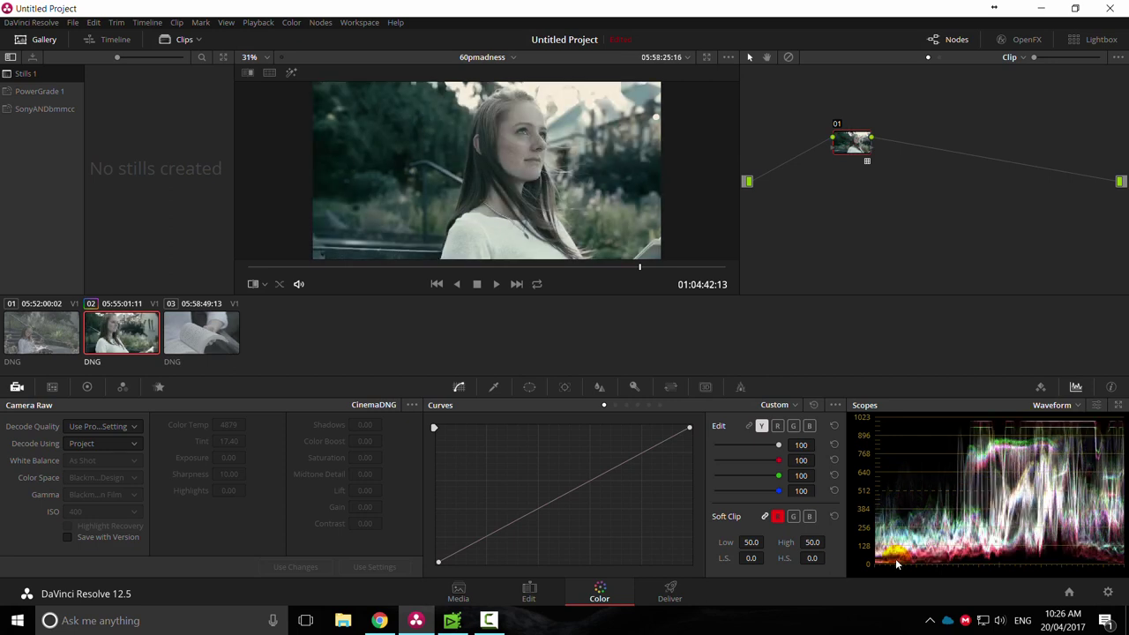
# Show the Vectorscope and compare the clip's colour with the LUT node on and off.
pyautogui.click(1094, 405)
pyautogui.click(1062, 405)
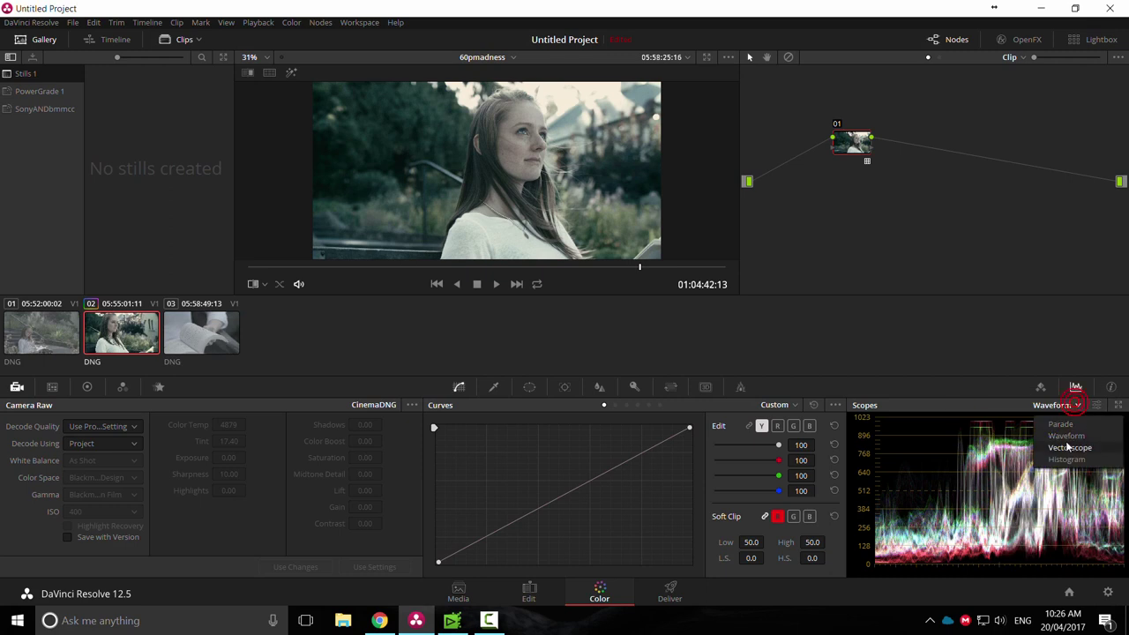
pyautogui.click(1067, 451)
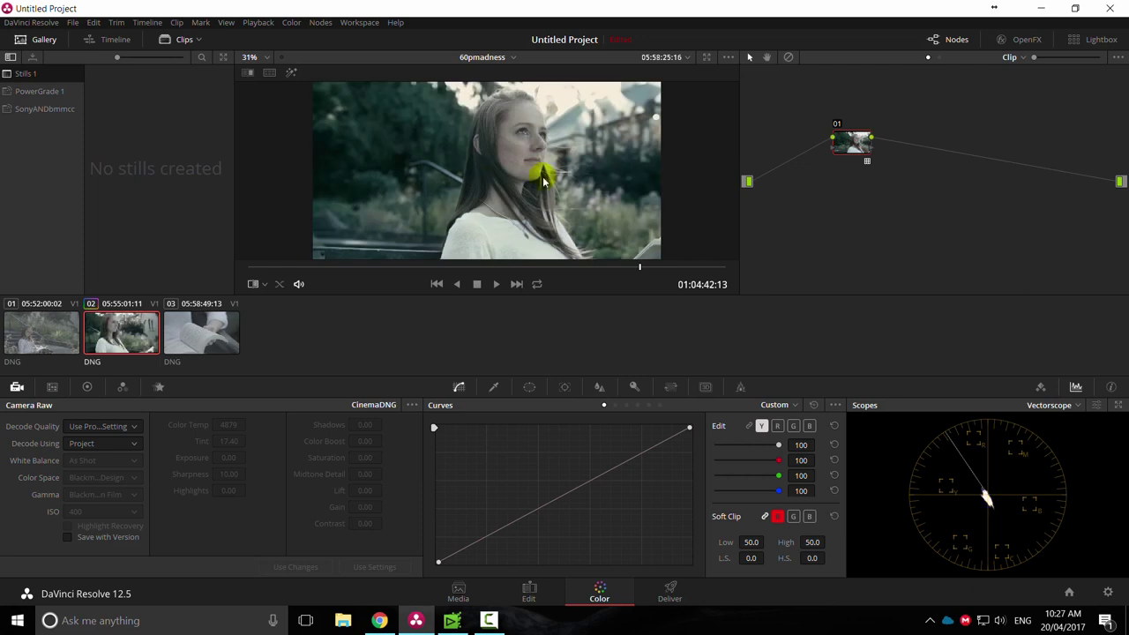
pyautogui.hotkey('ctrl', 'd')
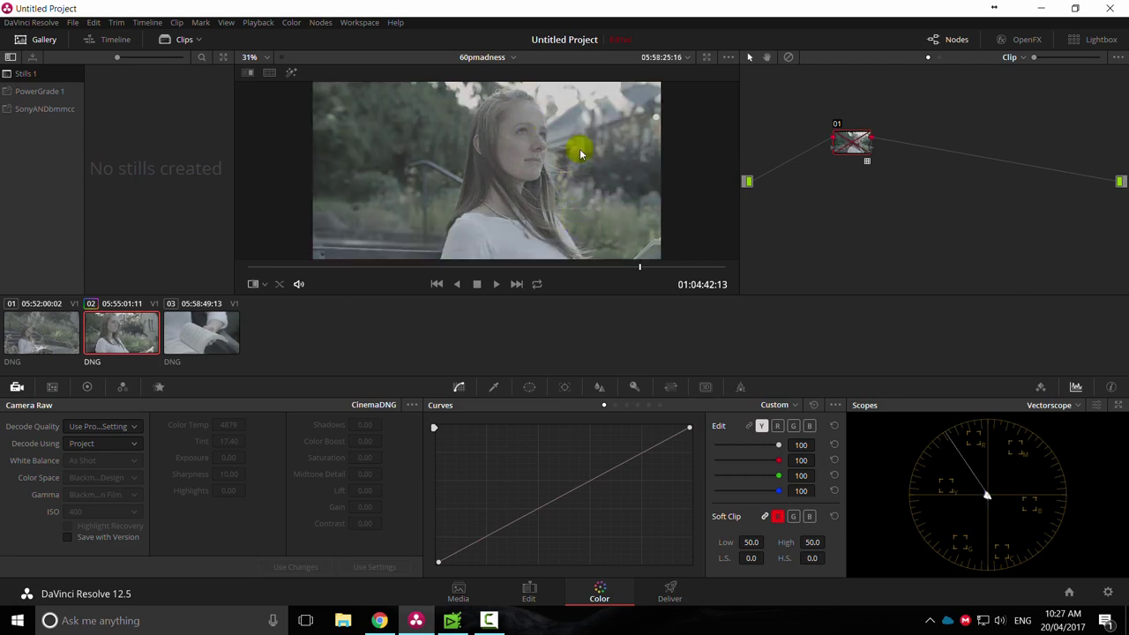
pyautogui.hotkey('ctrl', 'd')
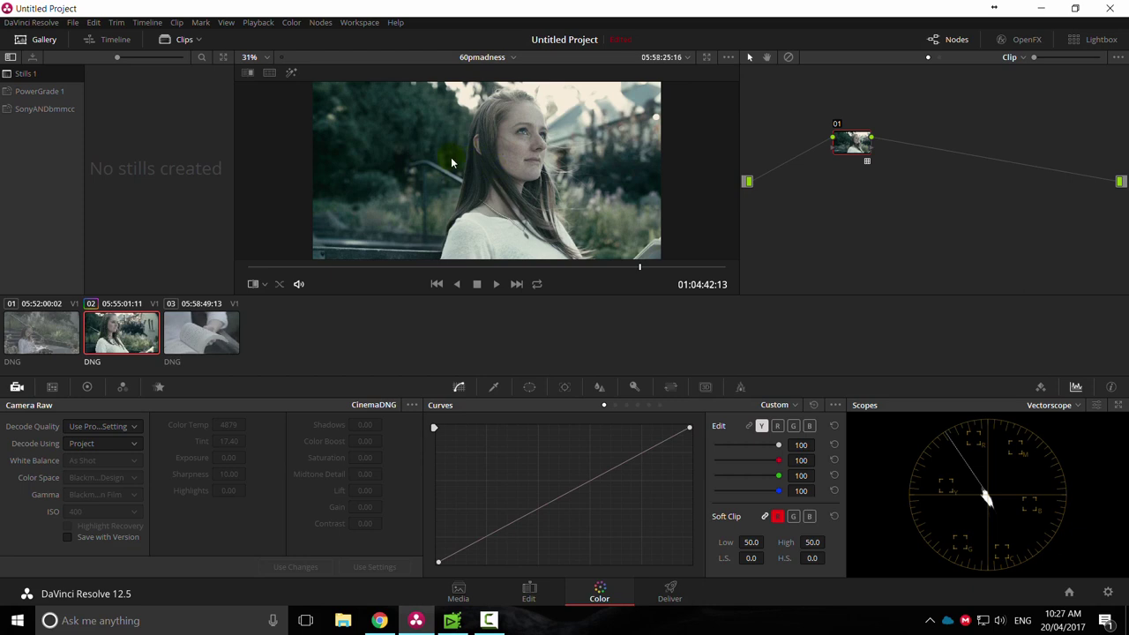
pyautogui.hotkey('ctrl', 'd')
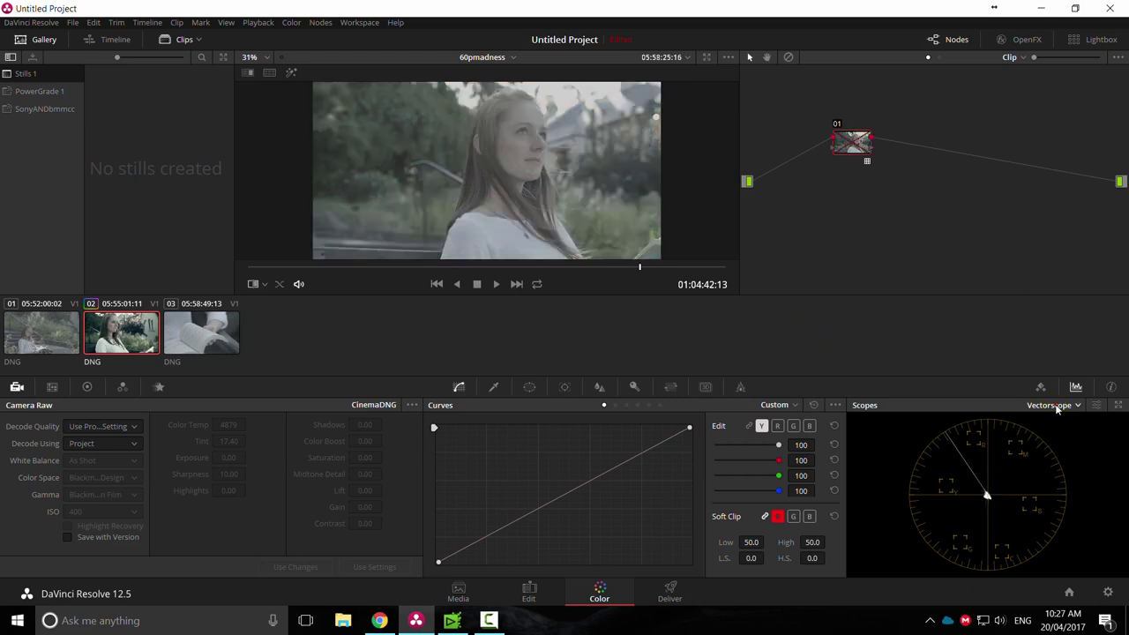
# Return the scope to Waveform and examine the shadow and highlight levels with the LUT node on and off.
pyautogui.click(1051, 405)
pyautogui.click(1054, 437)
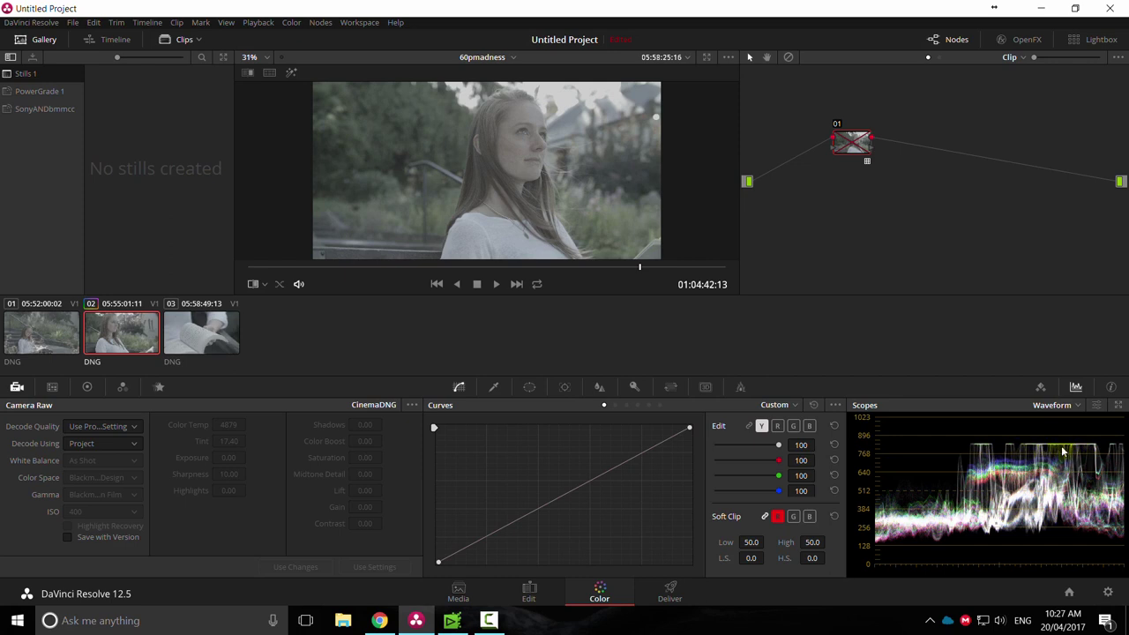
pyautogui.hotkey('ctrl', 'd')
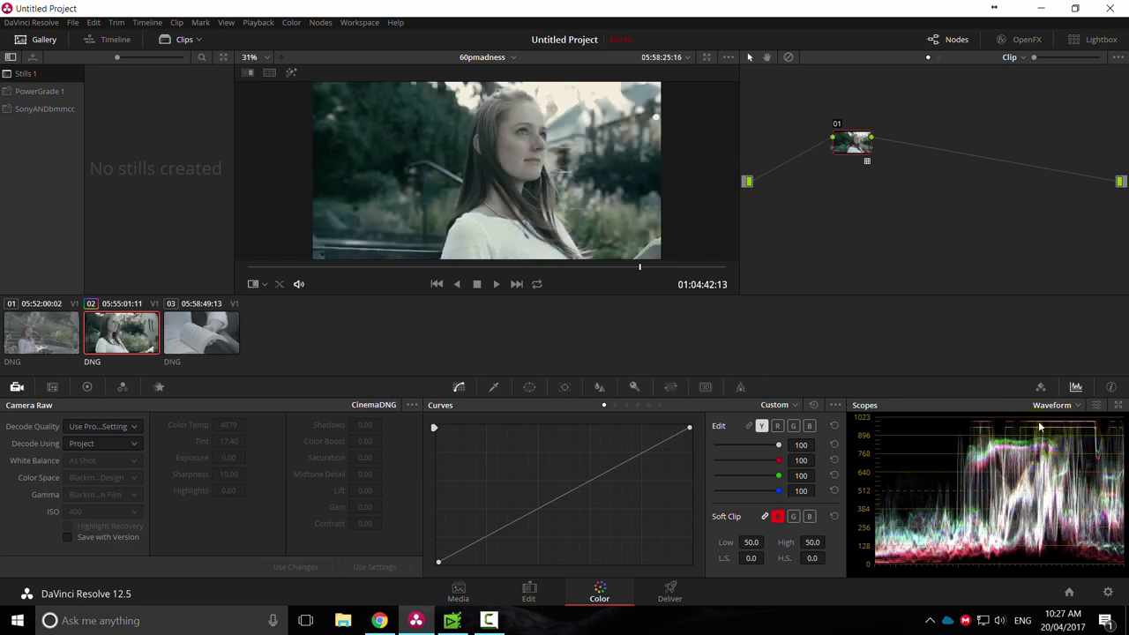
pyautogui.hotkey('ctrl', 'd')
pyautogui.hotkey('ctrl', 'd')
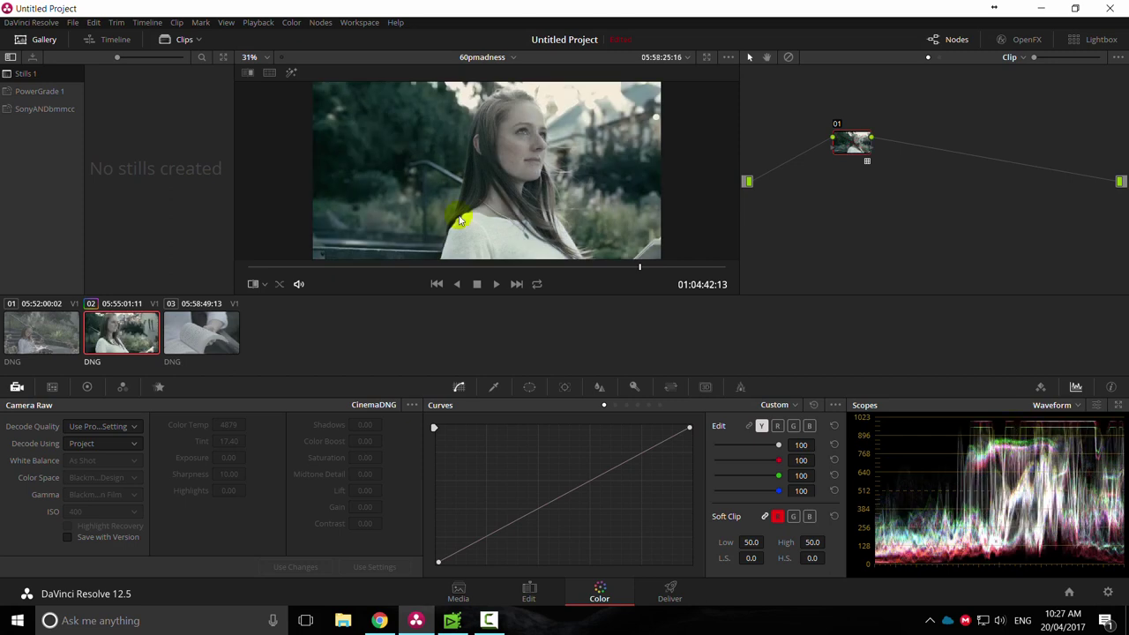
pyautogui.click(918, 550)
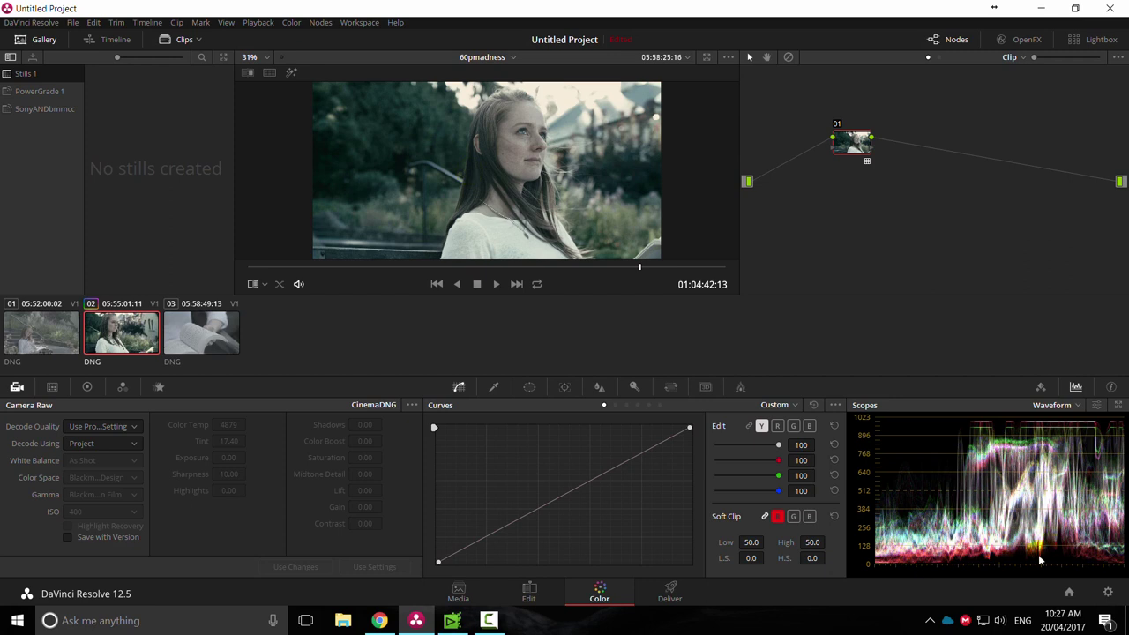
pyautogui.hotkey('ctrl', 'd')
pyautogui.hotkey('ctrl', 'd')
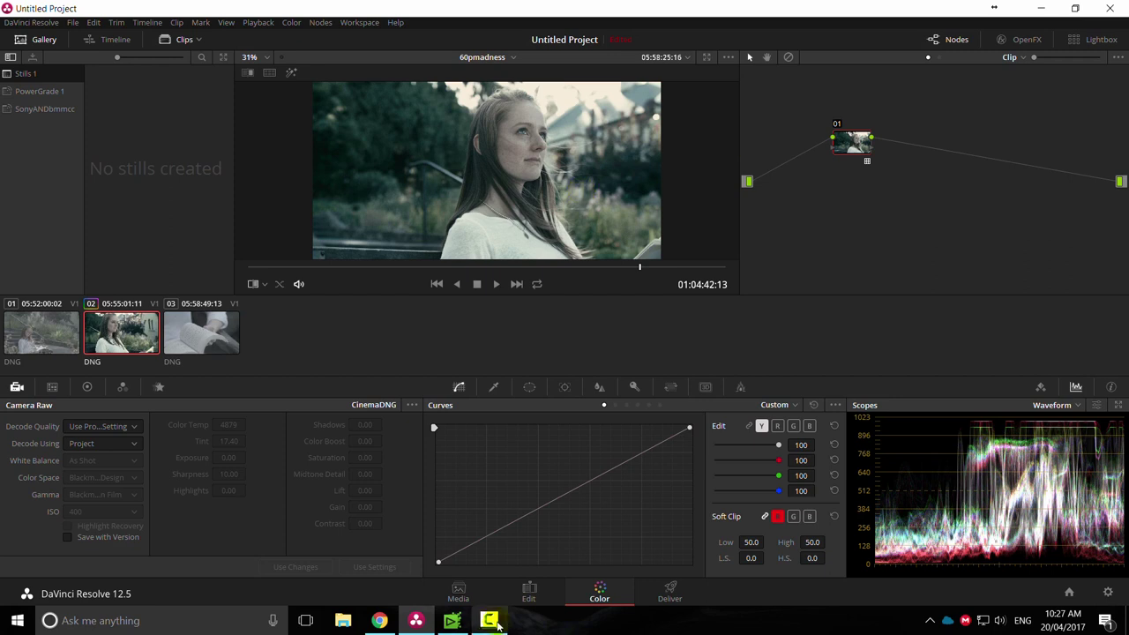
pyautogui.click(454, 620)
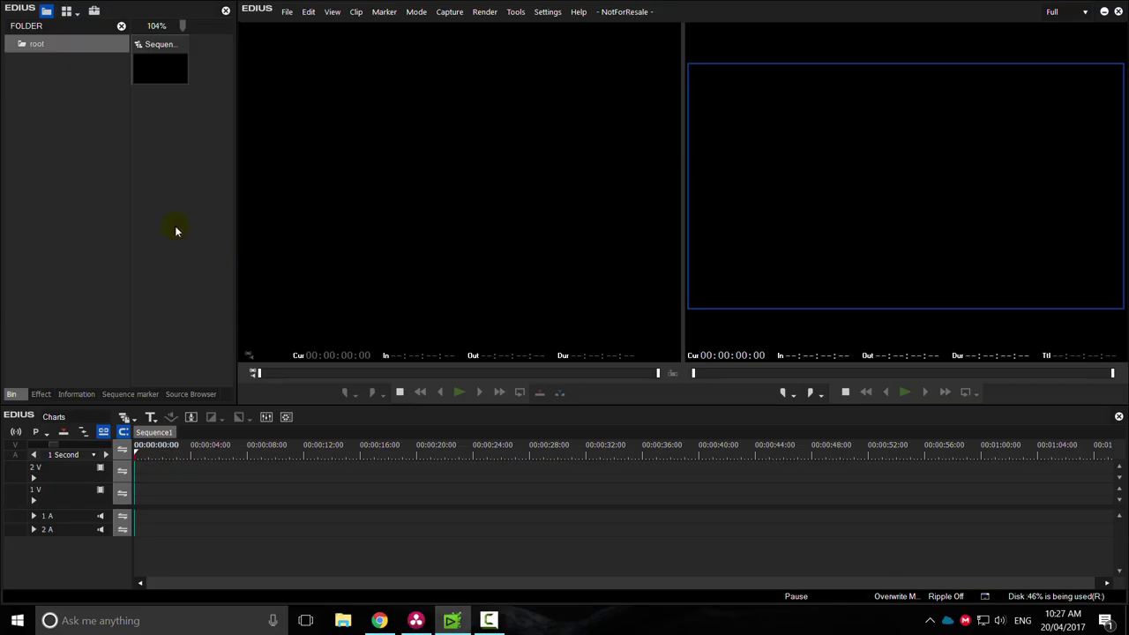
pyautogui.rightClick(166, 135)
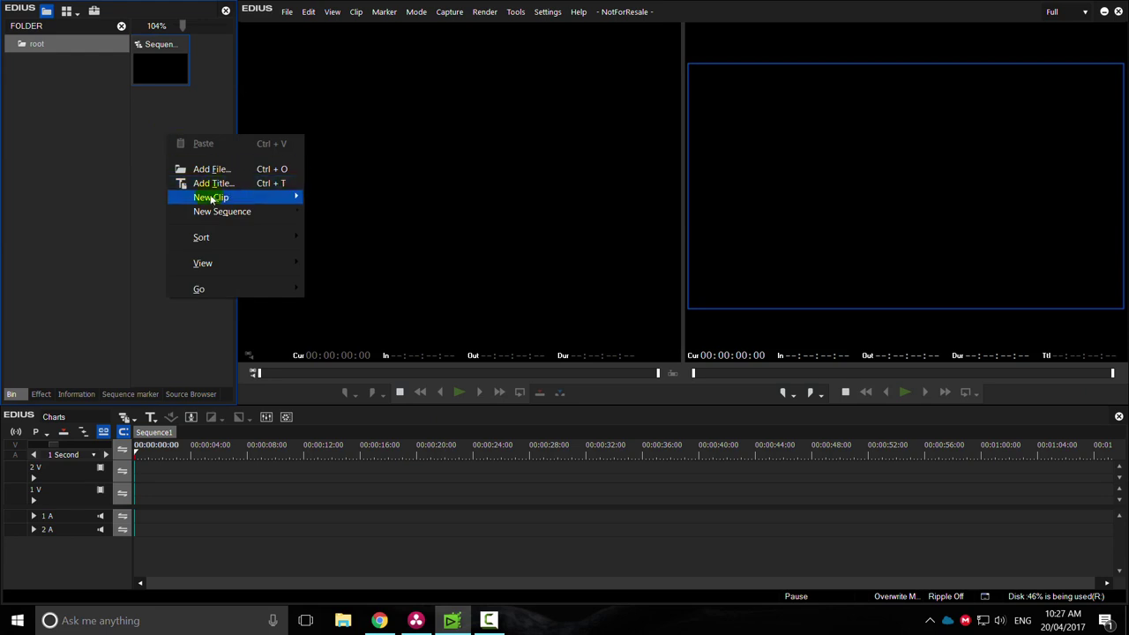
pyautogui.moveTo(211, 199)
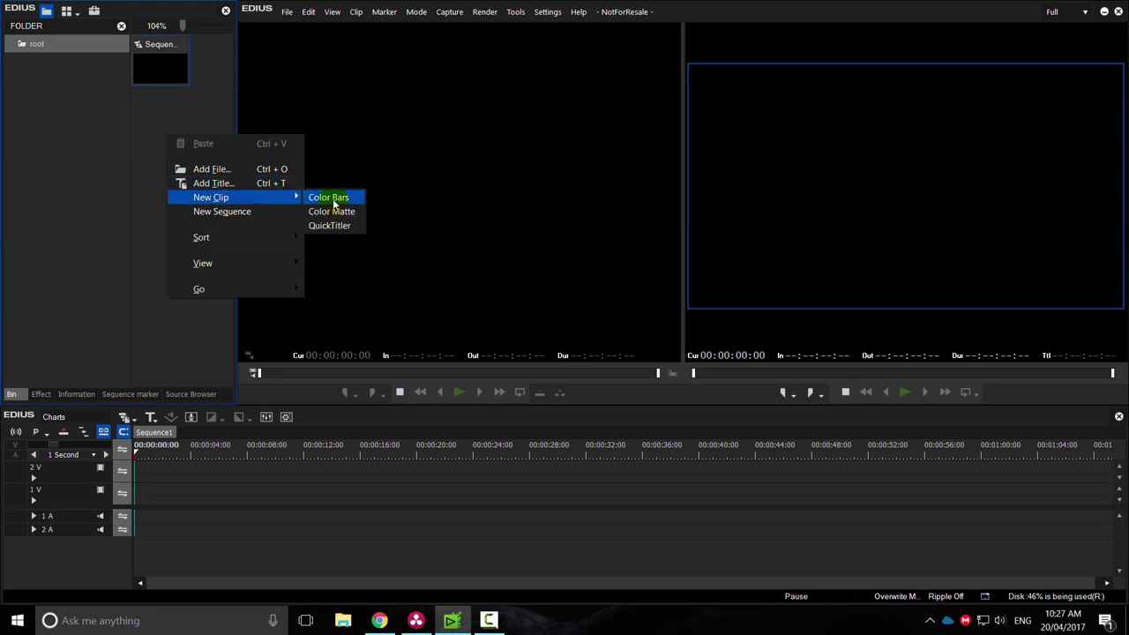
# Switch to DaVinci Resolve, show the 60pmadness timeline for editing, and move the playhead to 01:04:55:16.
pyautogui.click(418, 625)
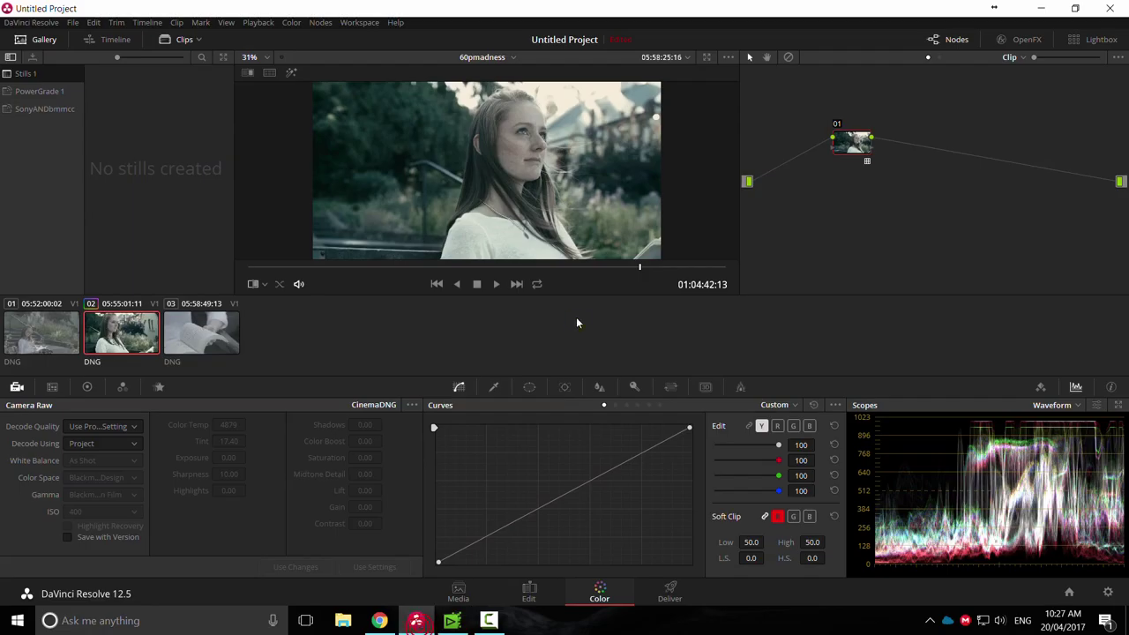
pyautogui.click(539, 593)
pyautogui.moveTo(599, 374)
pyautogui.mouseDown()
pyautogui.moveTo(531, 377)
pyautogui.moveTo(616, 381)
pyautogui.mouseUp()
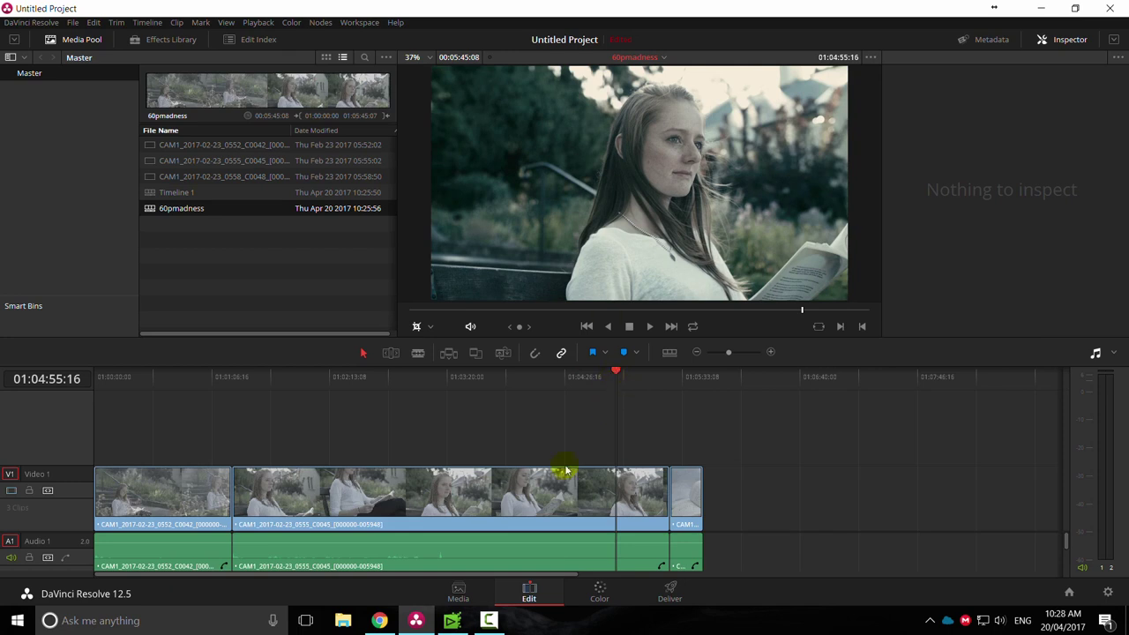
# Switch to EDIUS and create a new Color Bars clip of type SPECIAL Bar with a -20.0 dB tone.
pyautogui.click(452, 620)
pyautogui.click(102, 250)
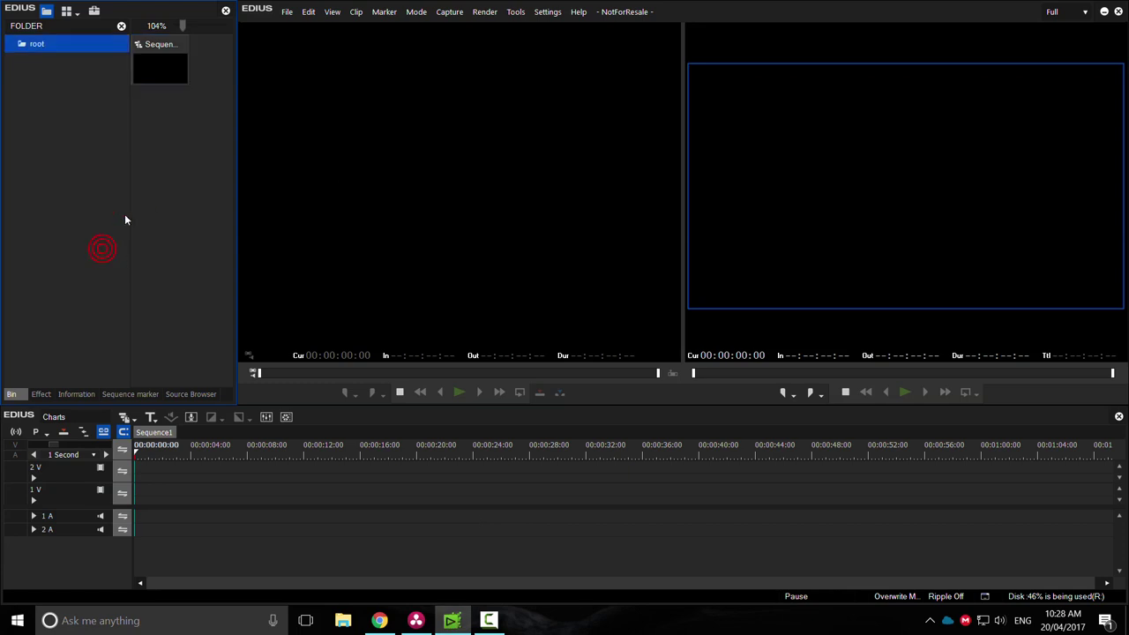
pyautogui.rightClick(164, 146)
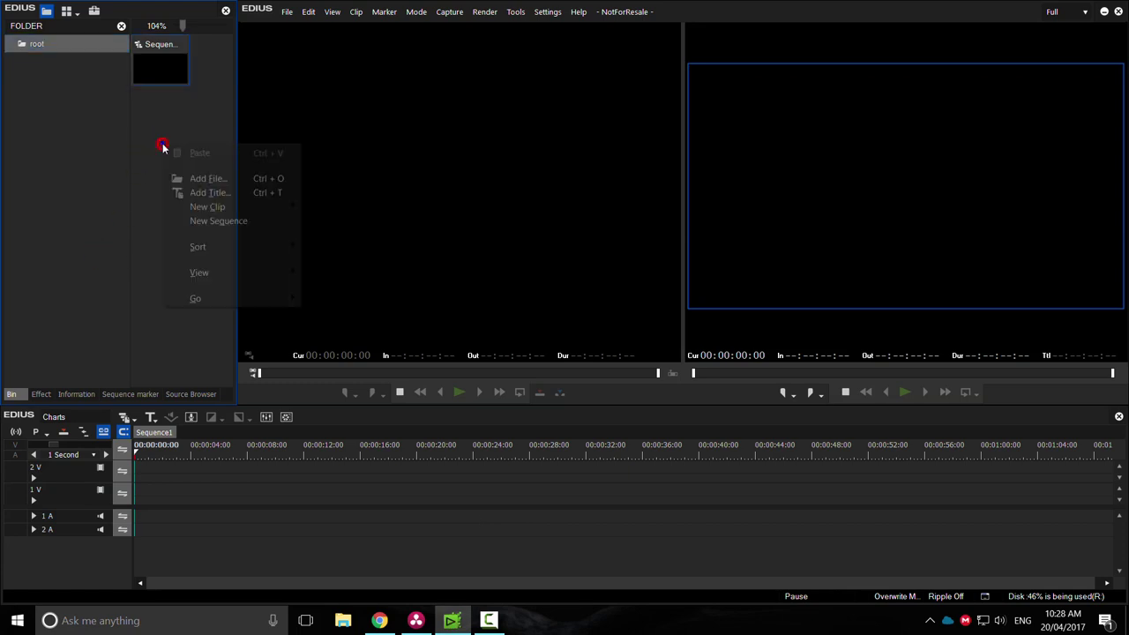
pyautogui.click(228, 206)
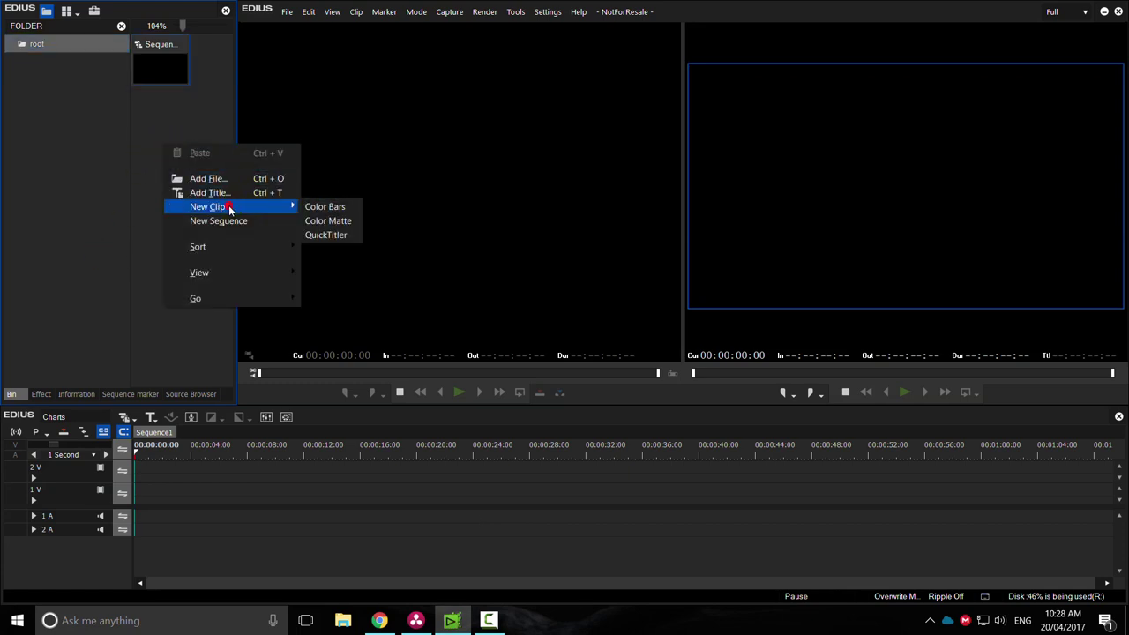
pyautogui.click(335, 211)
pyautogui.click(97, 69)
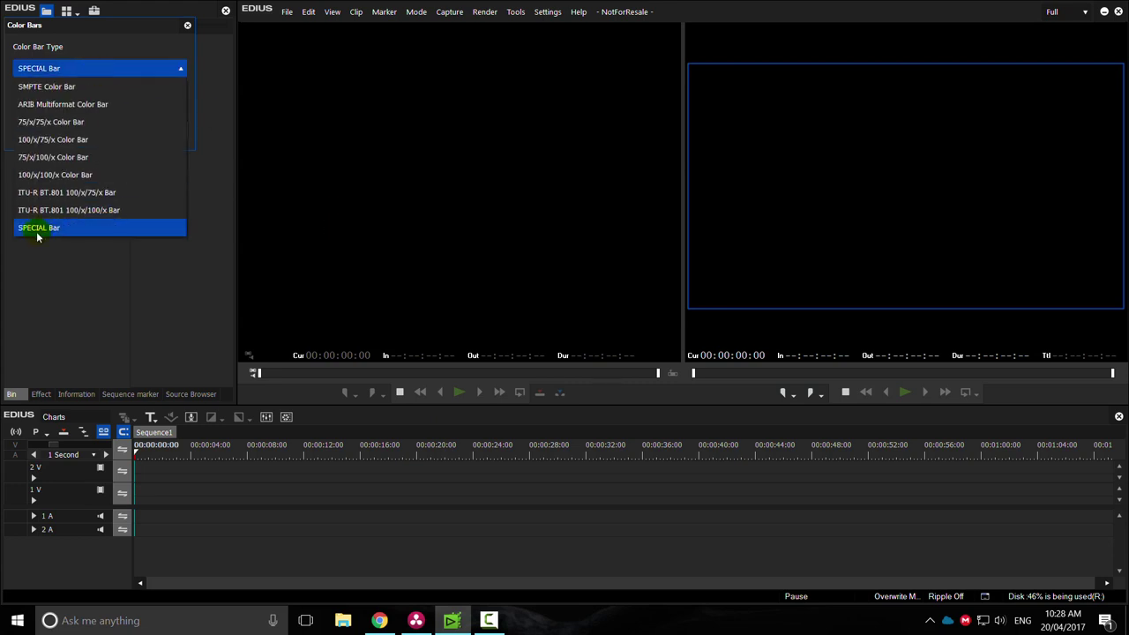
pyautogui.click(51, 229)
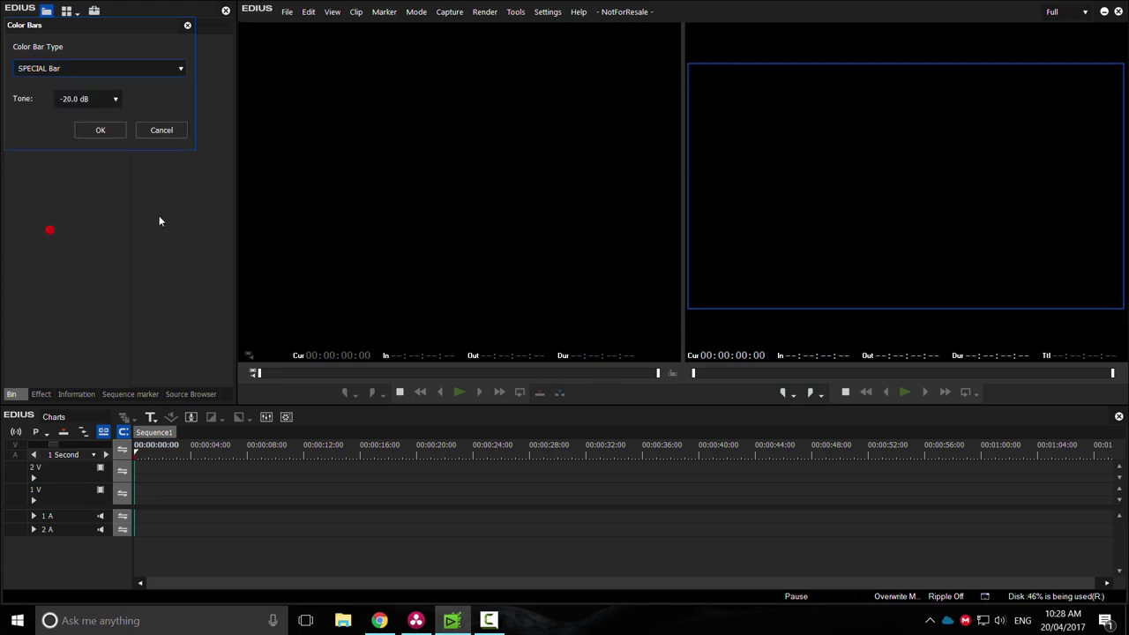
pyautogui.click(100, 131)
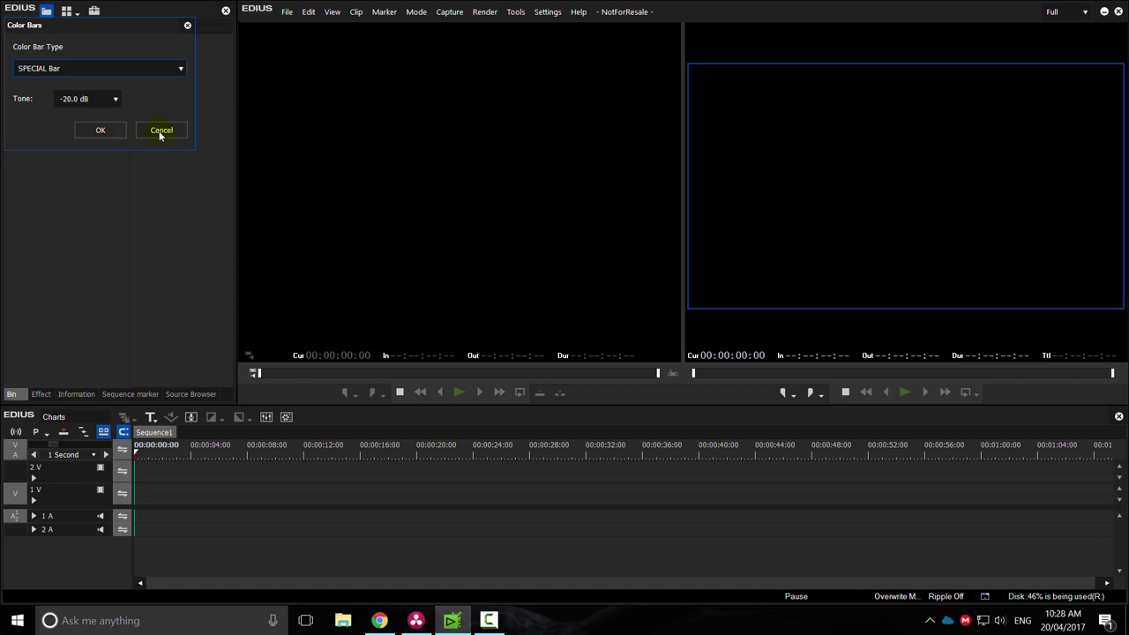
# Place the Color Bar clip at the start of Sequence1 on the first video and audio tracks, and position the playhead over it.
pyautogui.click(159, 134)
pyautogui.moveTo(159, 129); pyautogui.dragTo(137, 518)
pyautogui.moveTo(152, 454)
pyautogui.mouseDown()
pyautogui.moveTo(174, 457)
pyautogui.moveTo(124, 450)
pyautogui.moveTo(174, 455)
pyautogui.mouseUp()
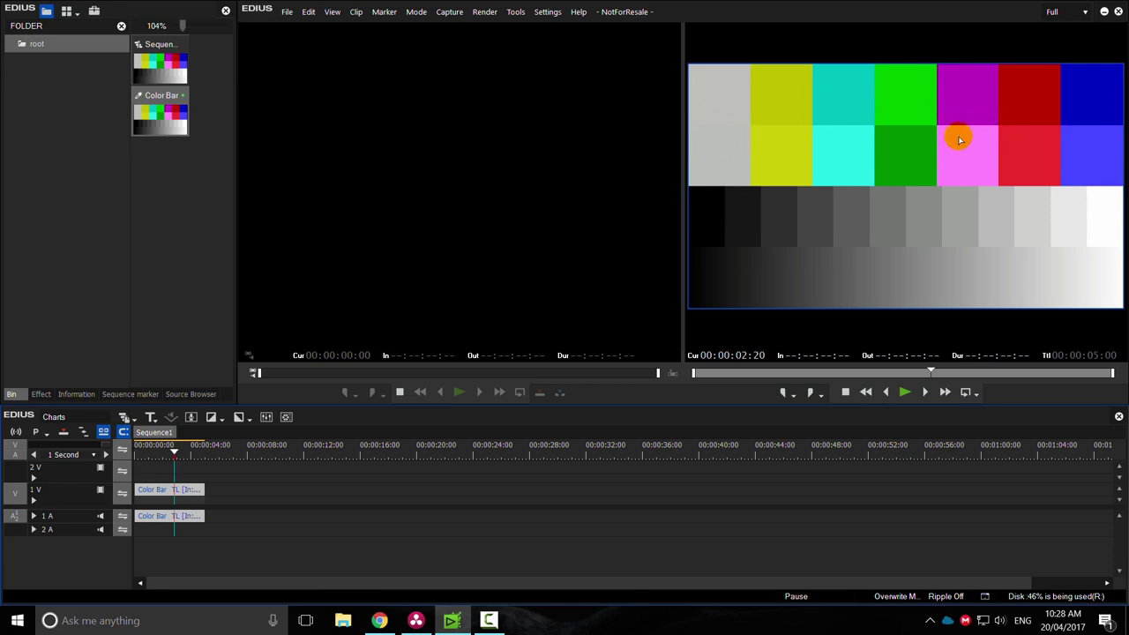
# Show the Vector Scope/Waveform for the Color Bar clip, lower the vectorscope intensity slightly, and compare the chart's levels with the waveform.
pyautogui.hotkey('ctrl', 'w')
pyautogui.press('space')
pyautogui.press('space')
pyautogui.moveTo(781, 301); pyautogui.dragTo(385, 175)
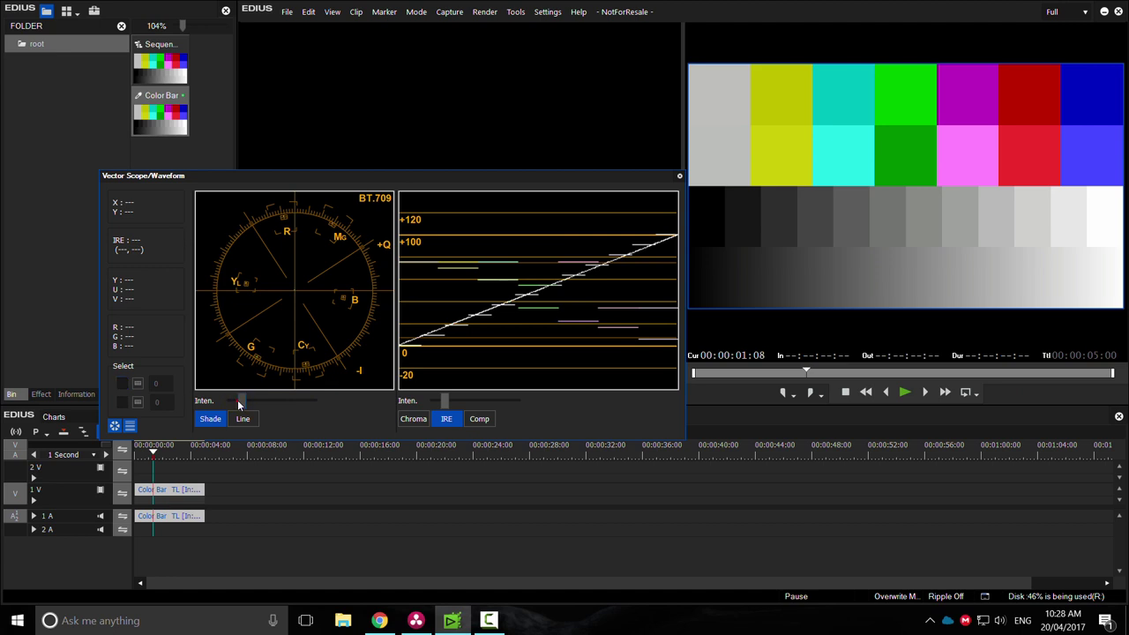
pyautogui.moveTo(253, 402); pyautogui.dragTo(246, 402)
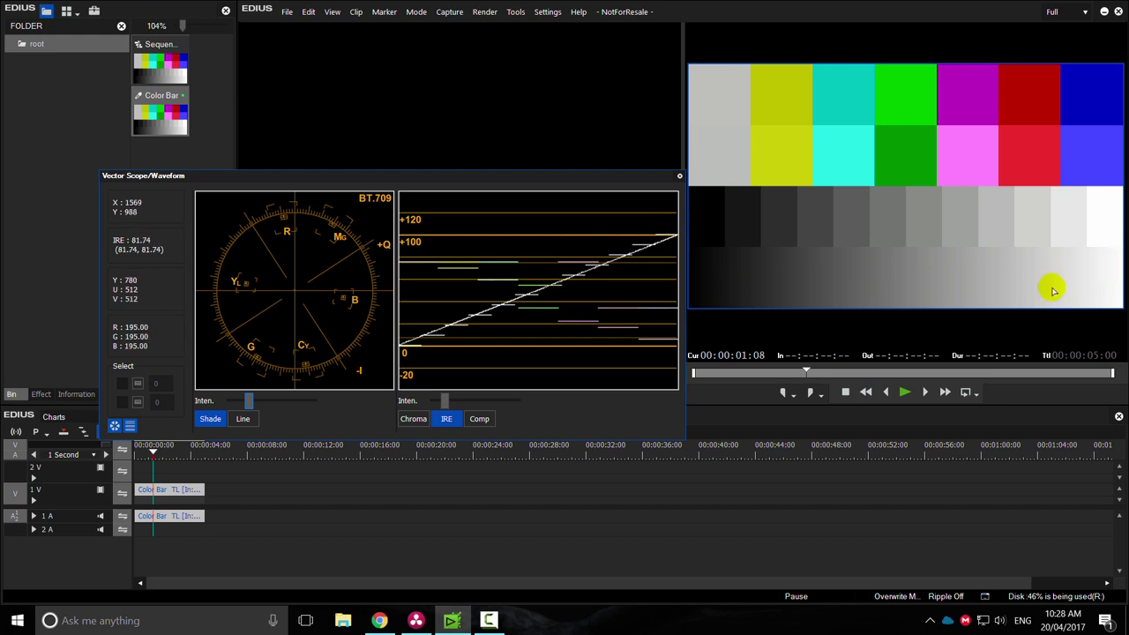
pyautogui.moveTo(503, 173); pyautogui.dragTo(653, 195)
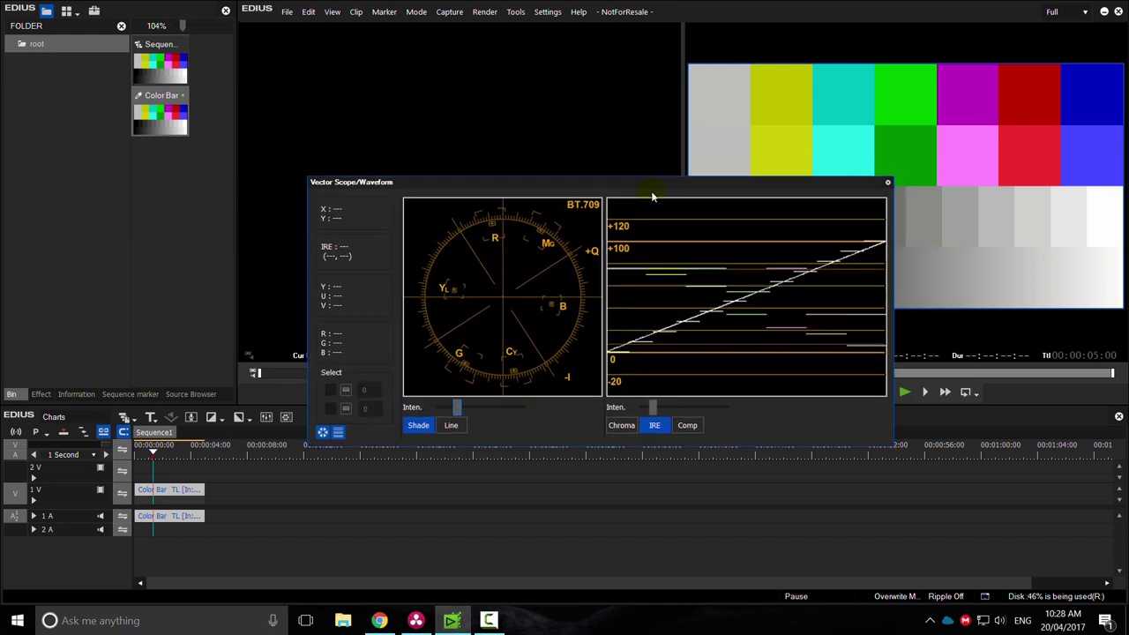
# Crop the Color Bar clip's top by 76.60% in the Layouter to isolate the smooth grey ramp, and examine its waveform.
pyautogui.click(44, 394)
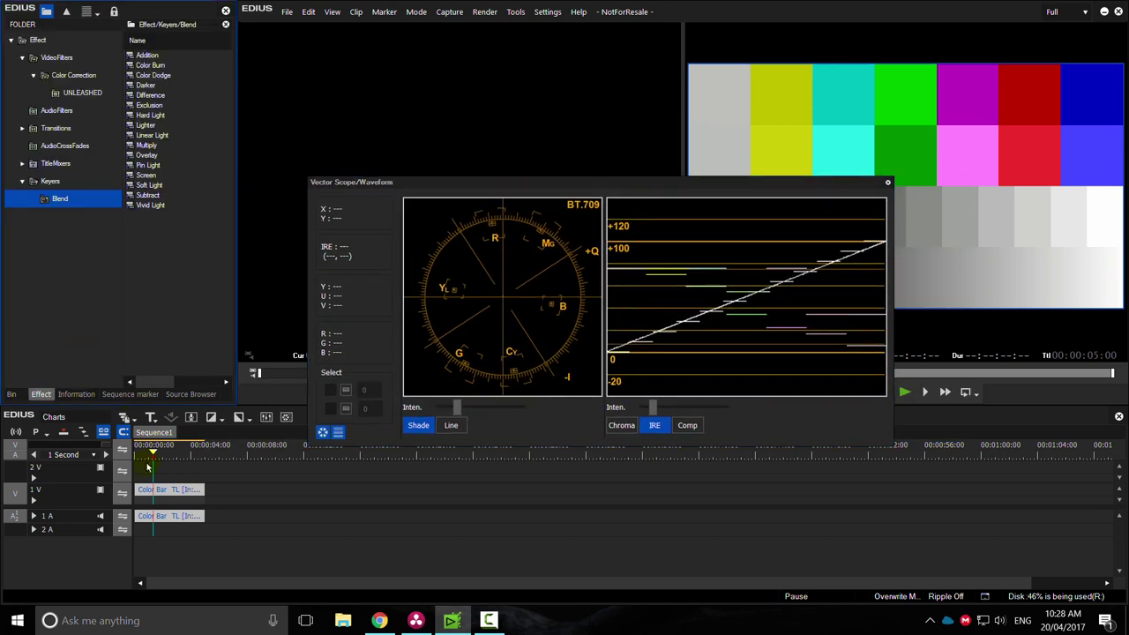
pyautogui.click(159, 490)
pyautogui.click(76, 395)
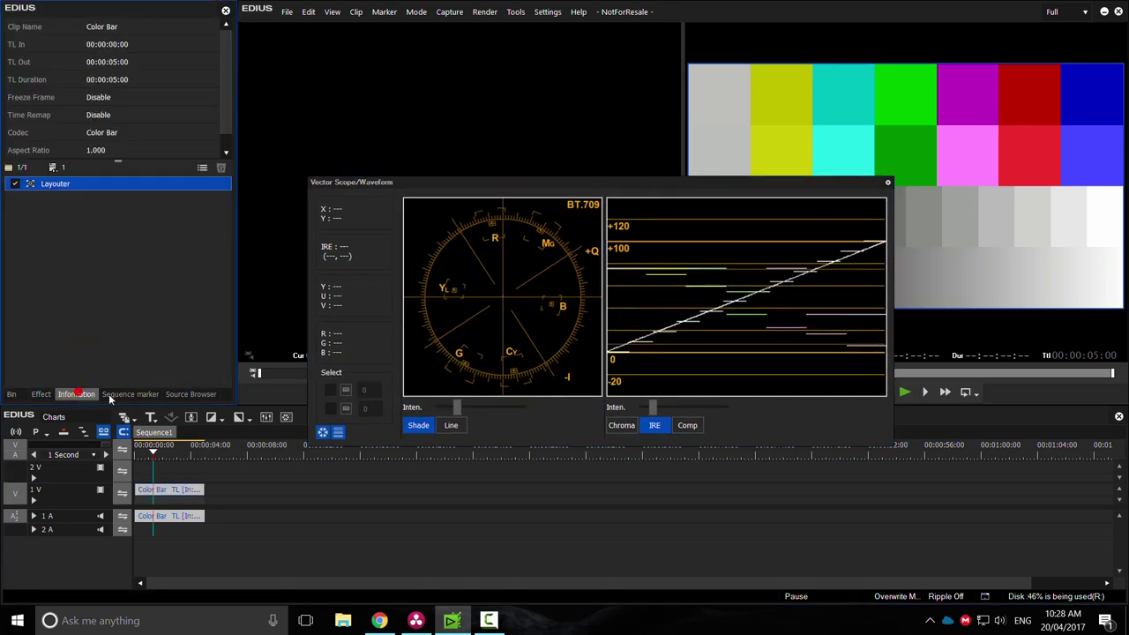
pyautogui.doubleClick(54, 185)
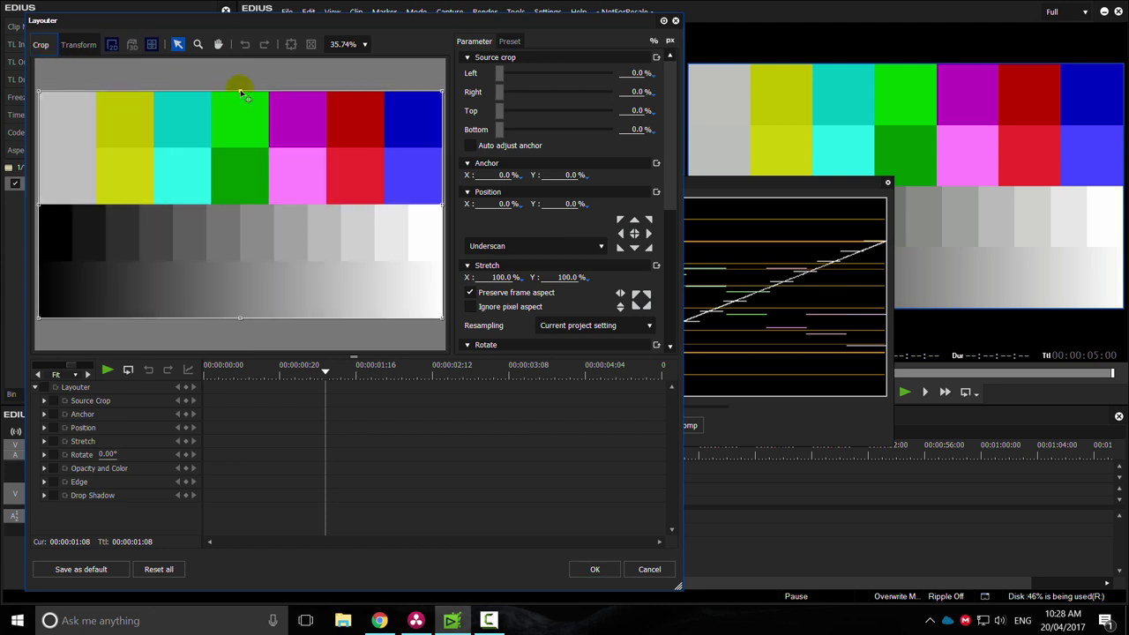
pyautogui.moveTo(242, 103); pyautogui.dragTo(246, 265)
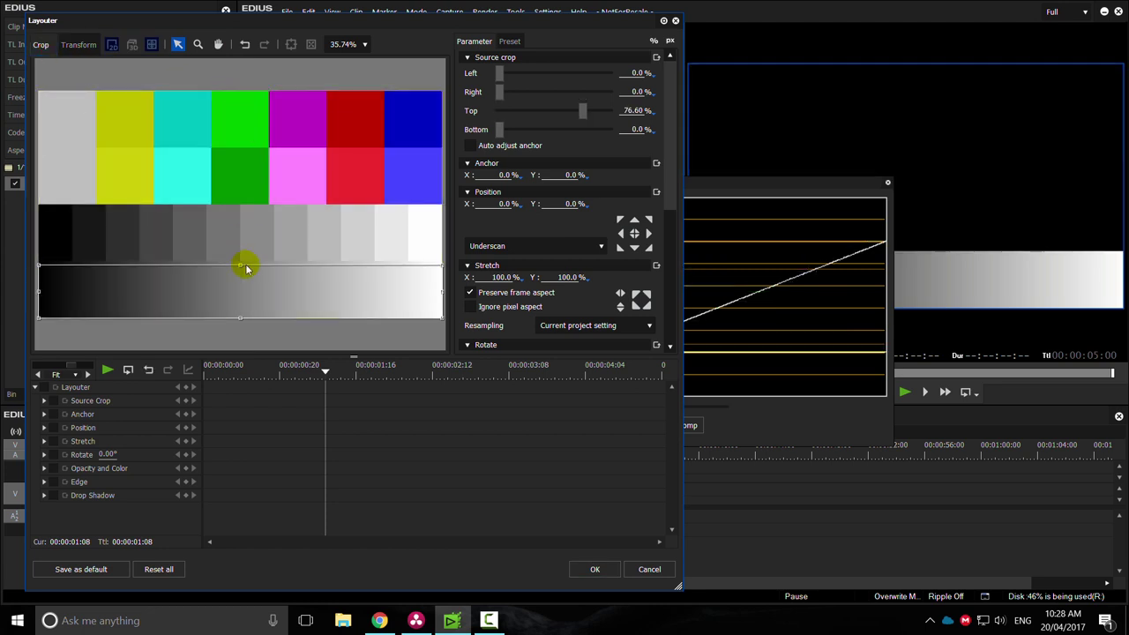
pyautogui.click(603, 569)
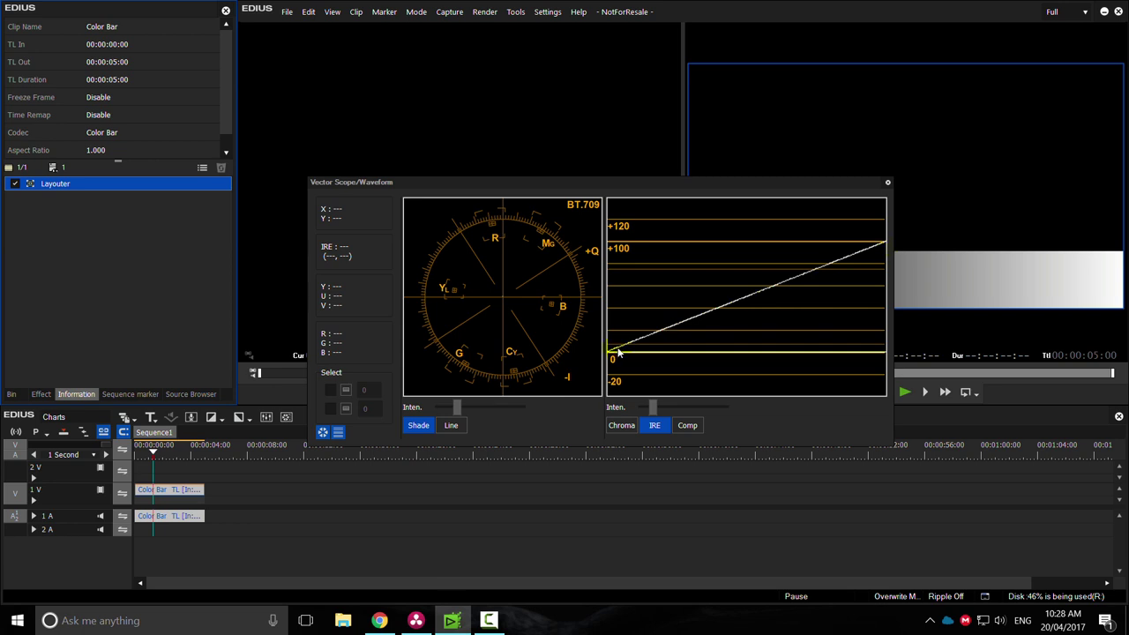
pyautogui.moveTo(837, 179); pyautogui.dragTo(670, 308)
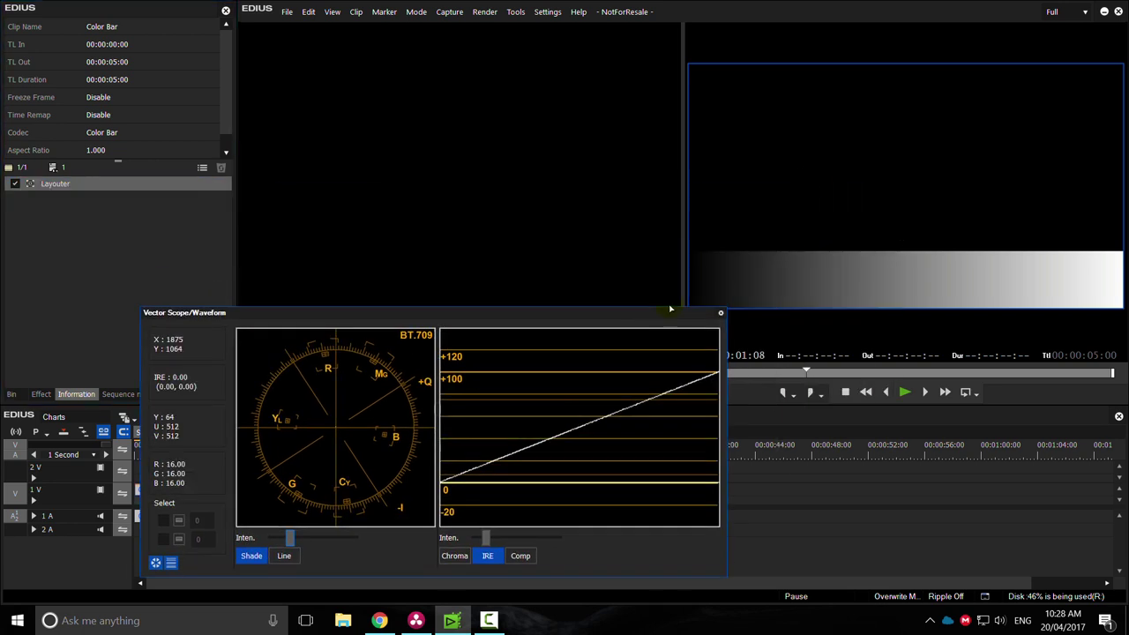
pyautogui.moveTo(562, 311); pyautogui.dragTo(671, 204)
# Move the clip's crop up to the stepped grey row, with 50.90% off the top and 25.60% off the bottom.
pyautogui.doubleClick(55, 185)
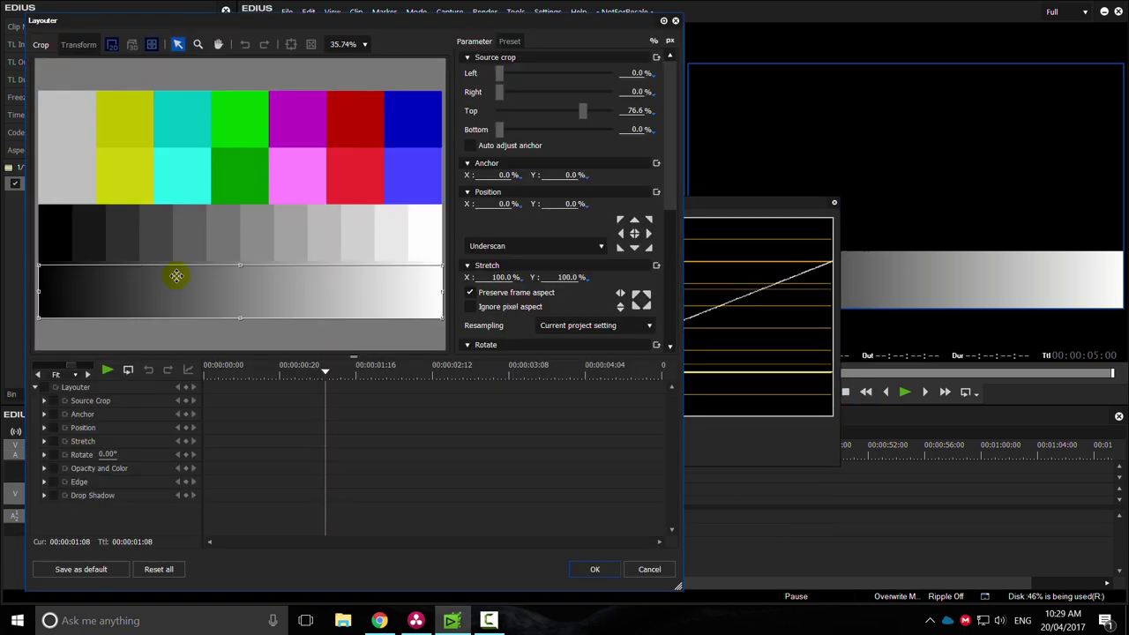
pyautogui.moveTo(239, 272); pyautogui.dragTo(241, 232)
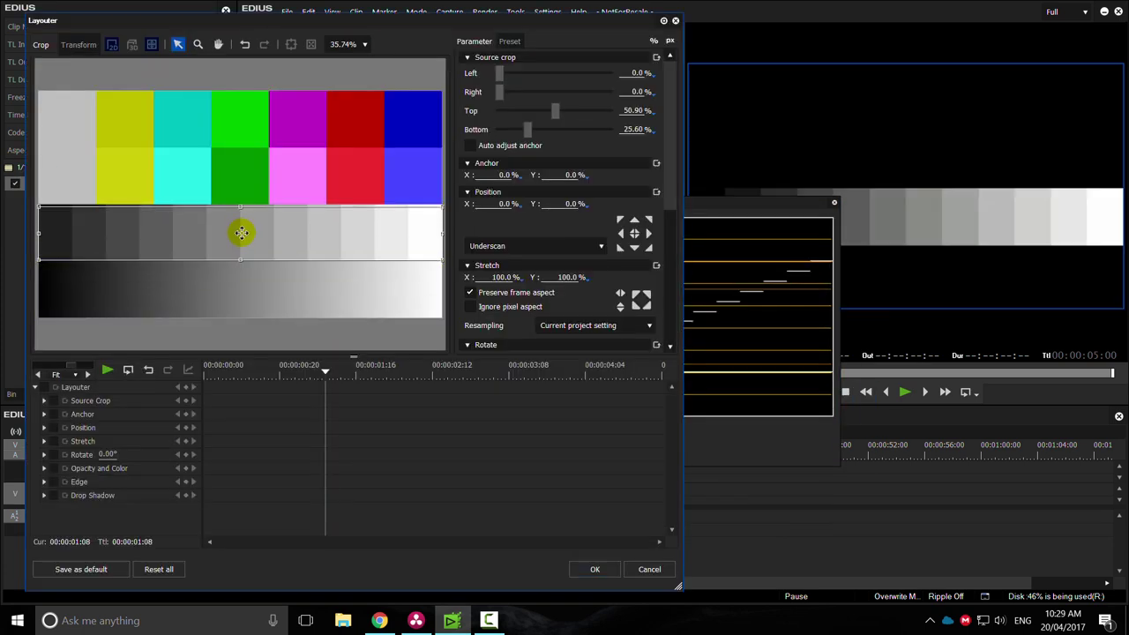
pyautogui.click(578, 567)
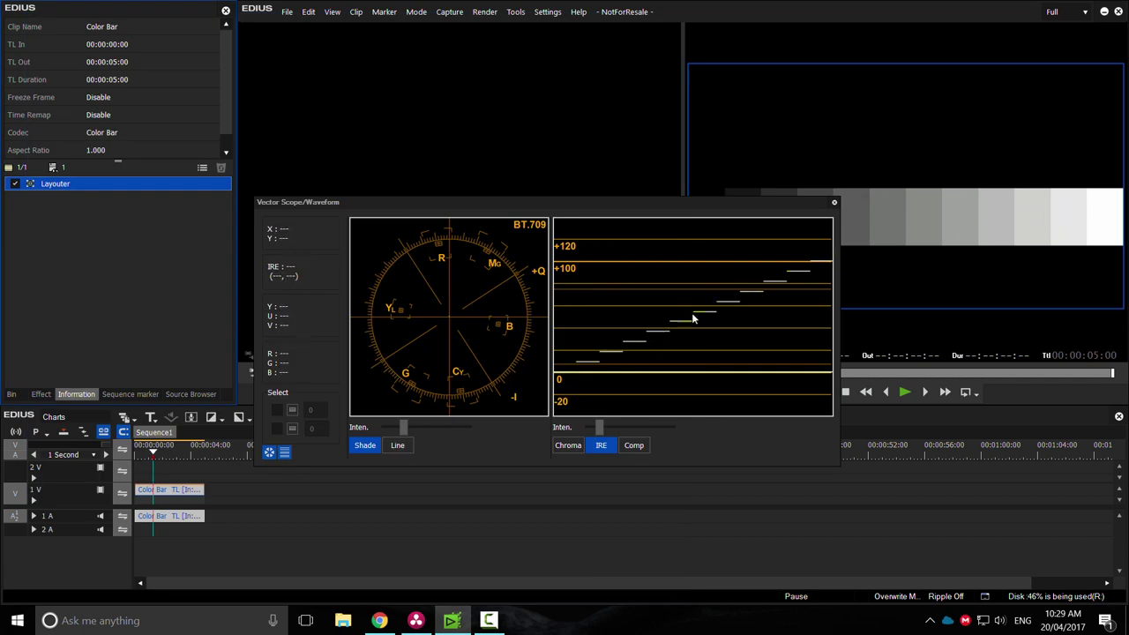
# Crop the clip to its coloured patches with 0% off the top and about 50.90% off the bottom, and raise the vectorscope intensity.
pyautogui.doubleClick(53, 182)
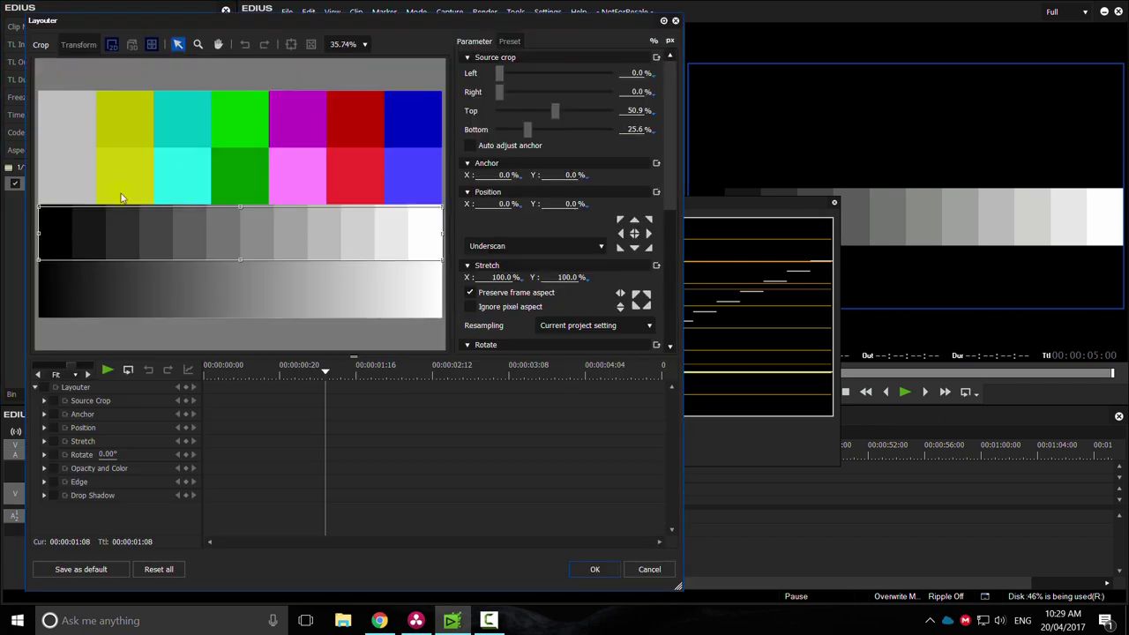
pyautogui.moveTo(248, 216); pyautogui.dragTo(238, 90)
pyautogui.moveTo(239, 262); pyautogui.dragTo(240, 204)
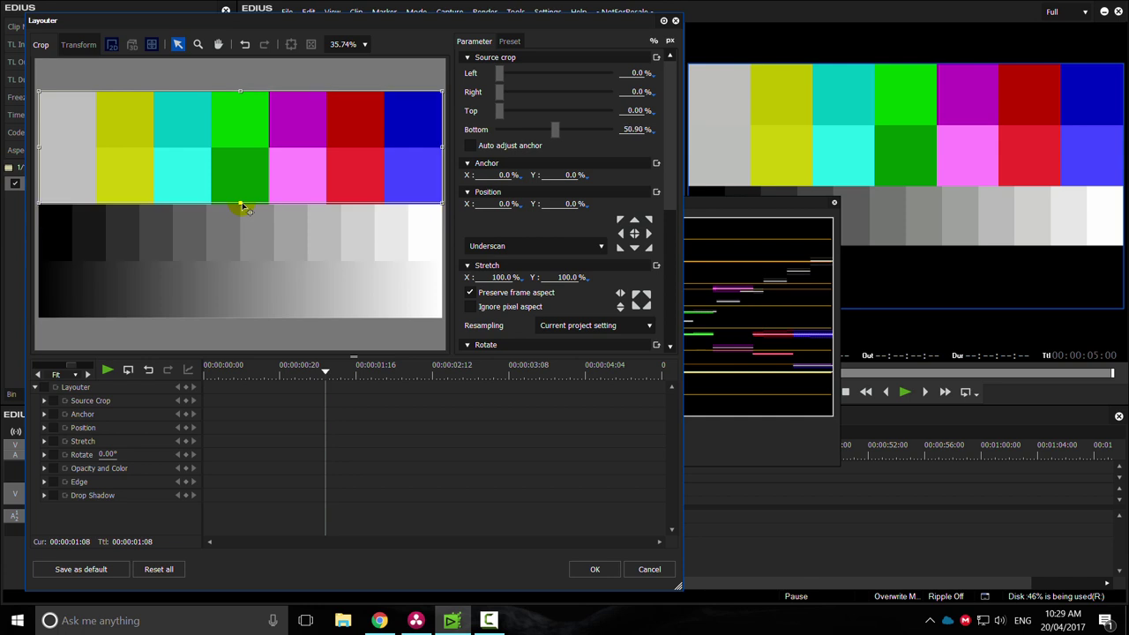
pyautogui.click(593, 569)
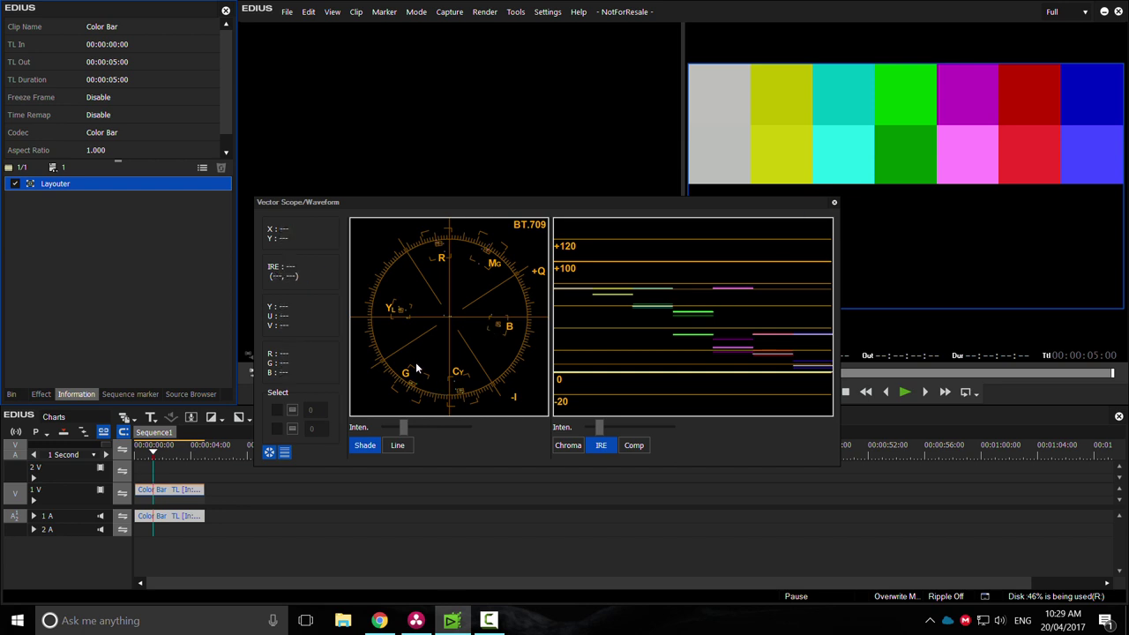
pyautogui.moveTo(403, 428)
pyautogui.mouseDown()
pyautogui.moveTo(385, 428)
pyautogui.moveTo(445, 428)
pyautogui.mouseUp()
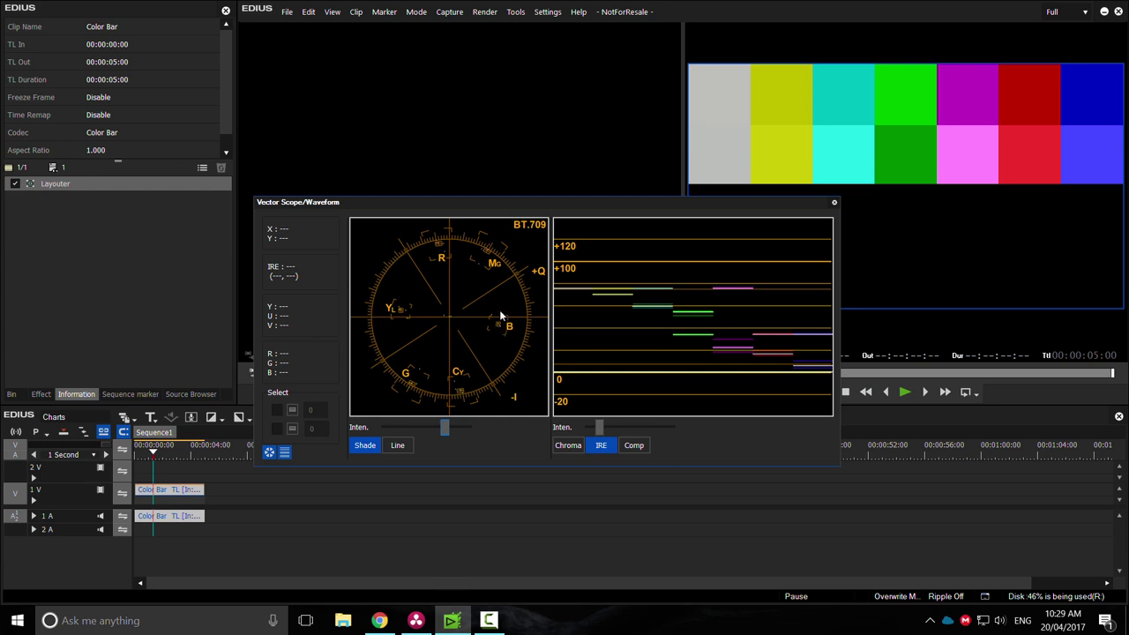
# Close the scopes, disable the Color Bar clip's Layouter effect, and move the playhead to 00:00:01:00.
pyautogui.click(834, 202)
pyautogui.click(16, 184)
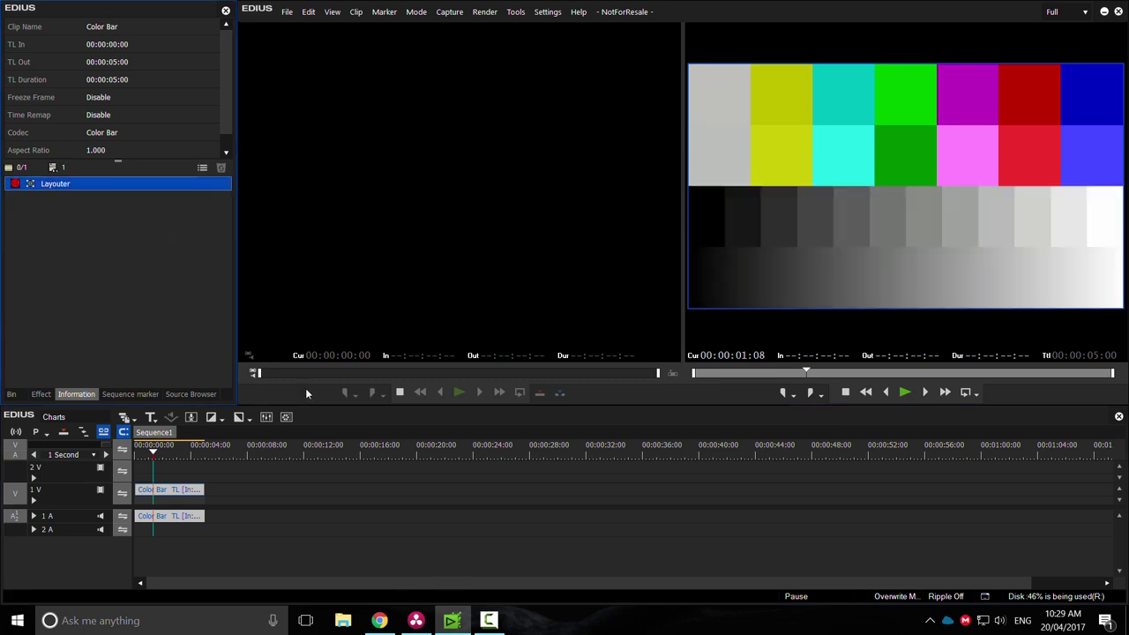
pyautogui.moveTo(150, 450)
pyautogui.mouseDown()
pyautogui.moveTo(174, 454)
pyautogui.moveTo(149, 454)
pyautogui.mouseUp()
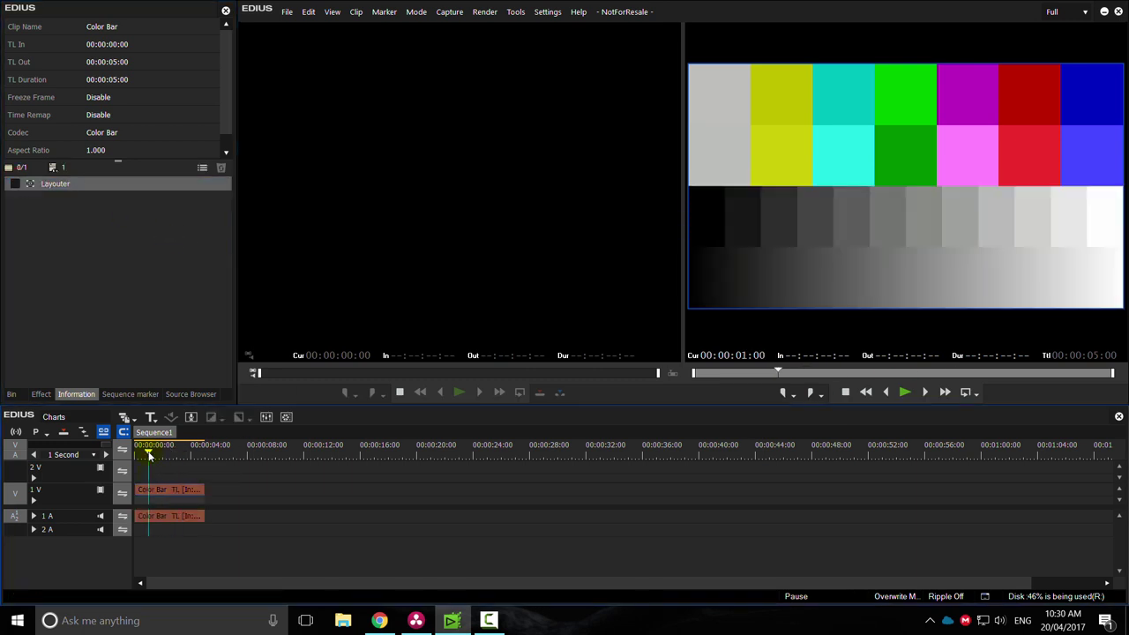
# Switch to DaVinci Resolve and add the EBU Color Bar generator after the last clip on the 60pmadness timeline, with the playhead on it.
pyautogui.click(415, 620)
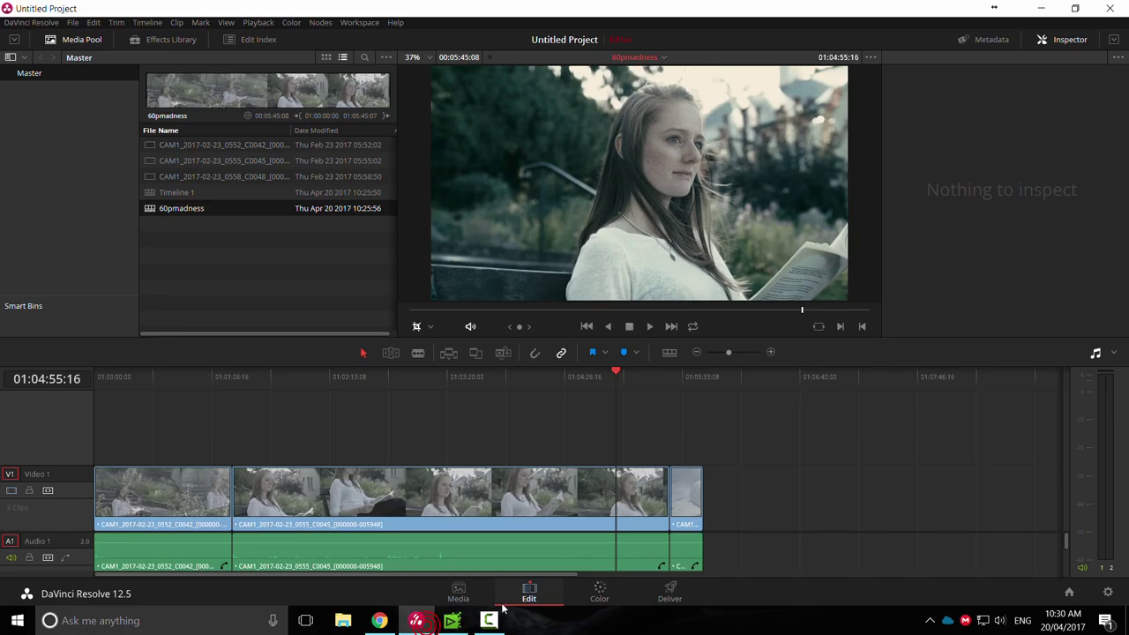
pyautogui.click(465, 595)
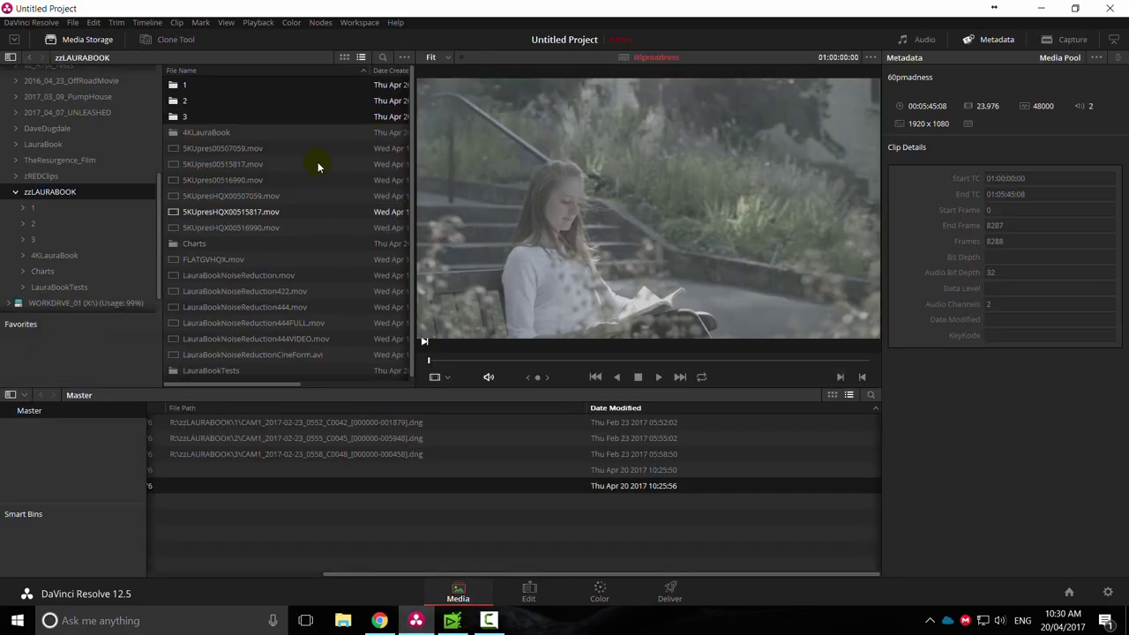
pyautogui.click(529, 593)
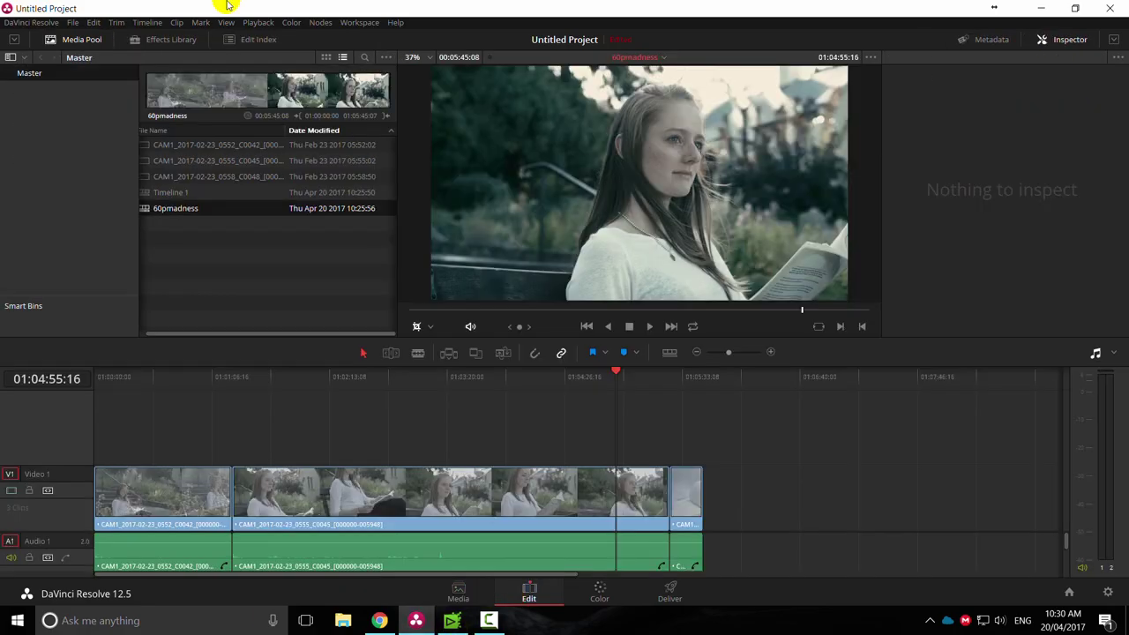
pyautogui.click(150, 40)
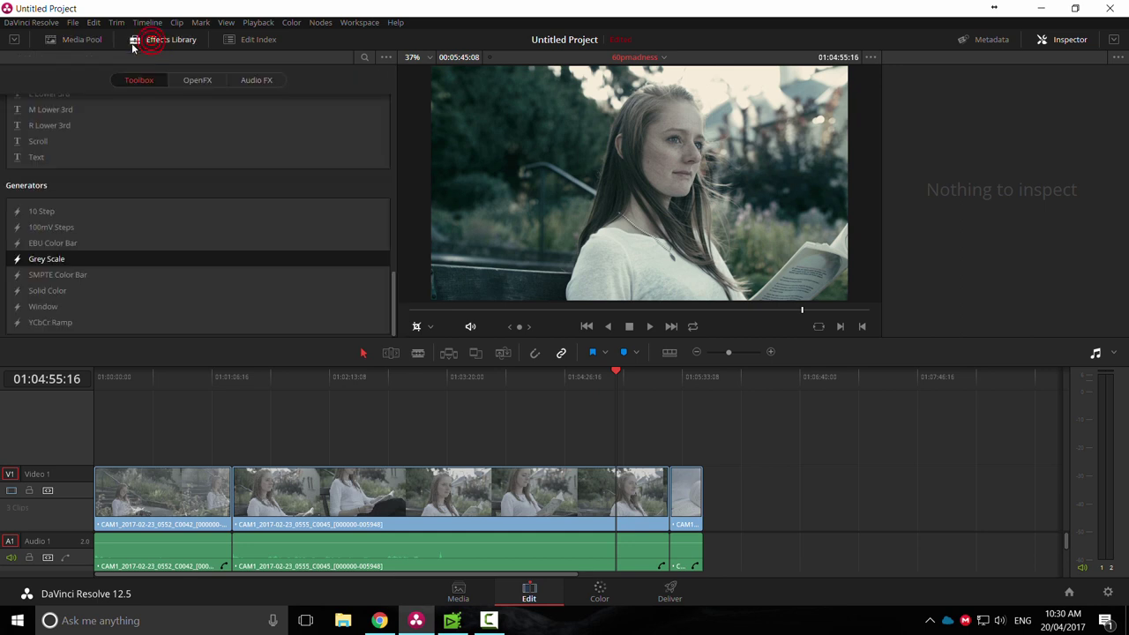
pyautogui.click(42, 244)
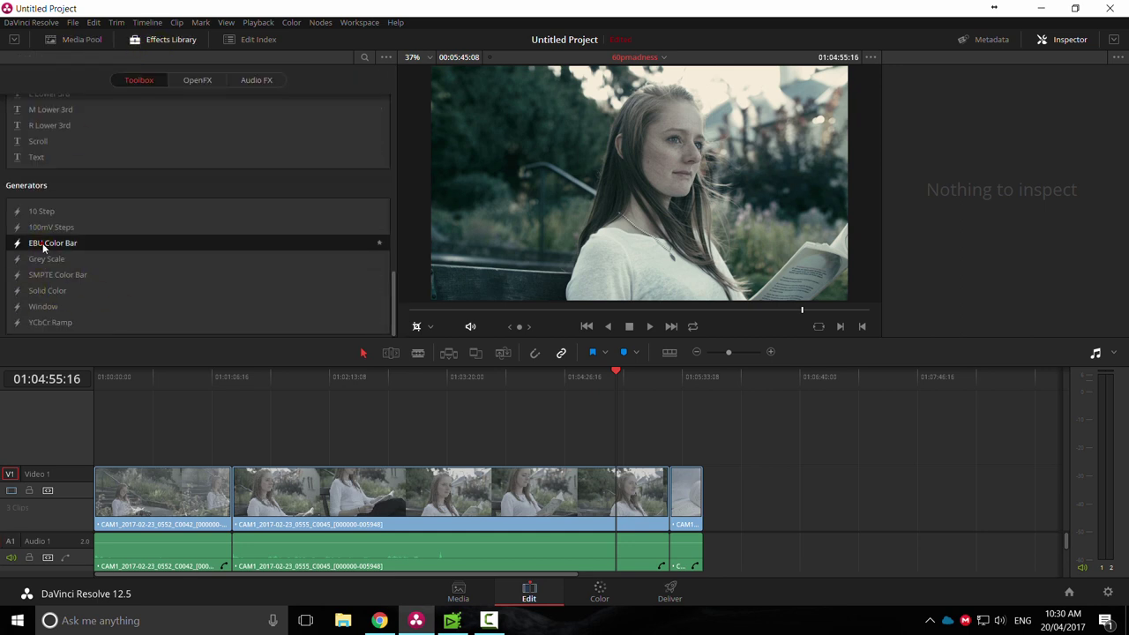
pyautogui.moveTo(35, 246); pyautogui.dragTo(705, 489)
pyautogui.click(701, 378)
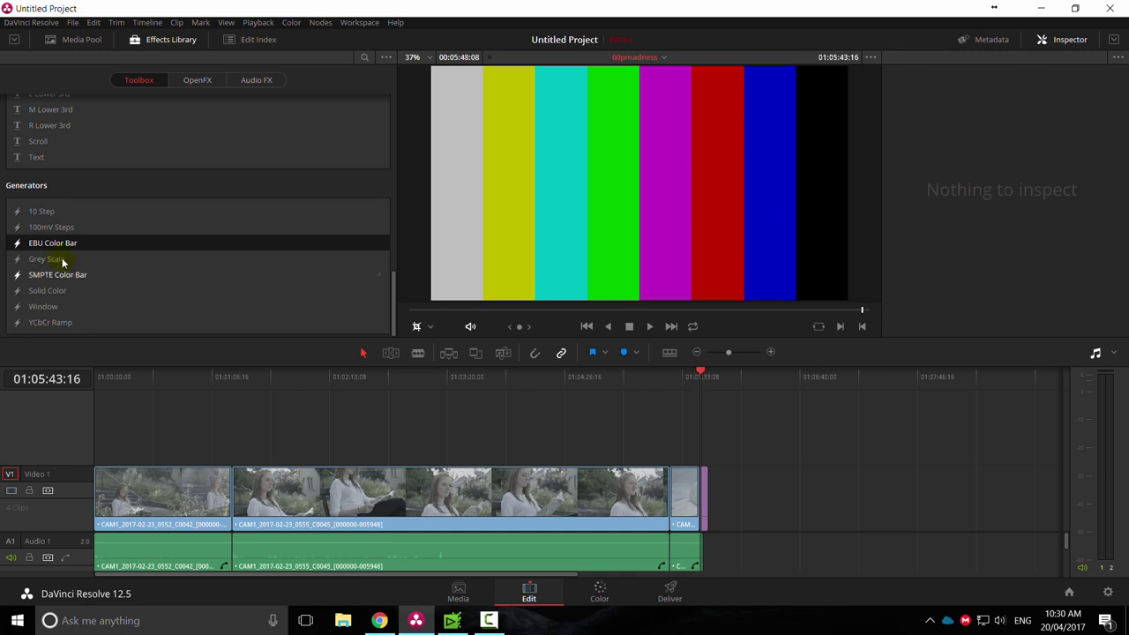
# Check the colour bars' waveform on the Color page, and remove the generator from the timeline by undoing its addition.
pyautogui.click(599, 591)
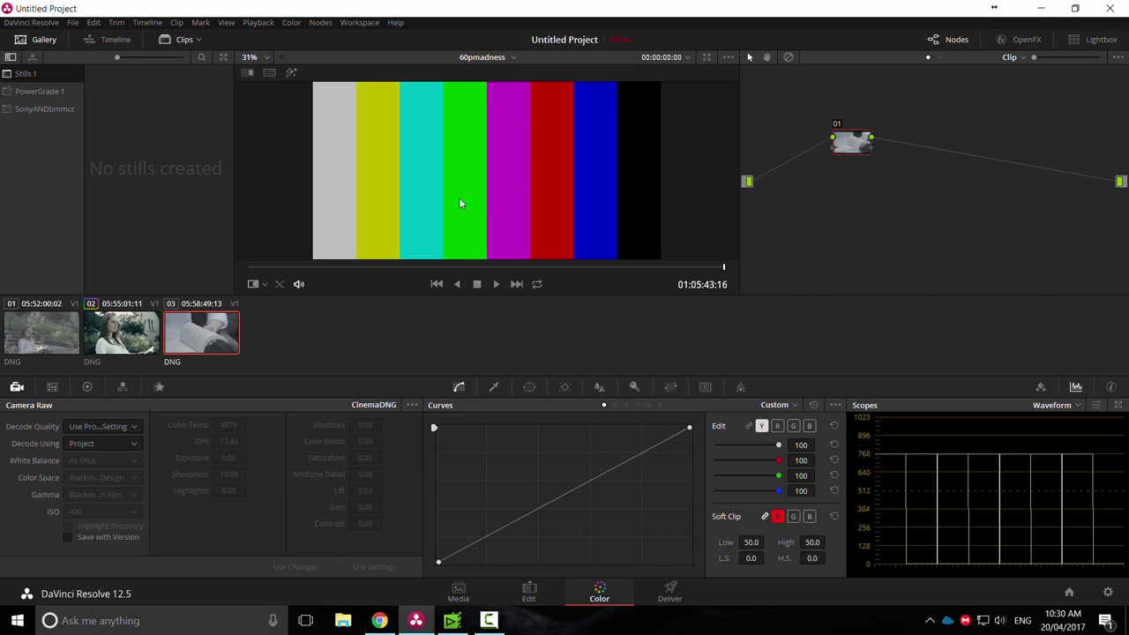
pyautogui.click(529, 591)
pyautogui.click(705, 507)
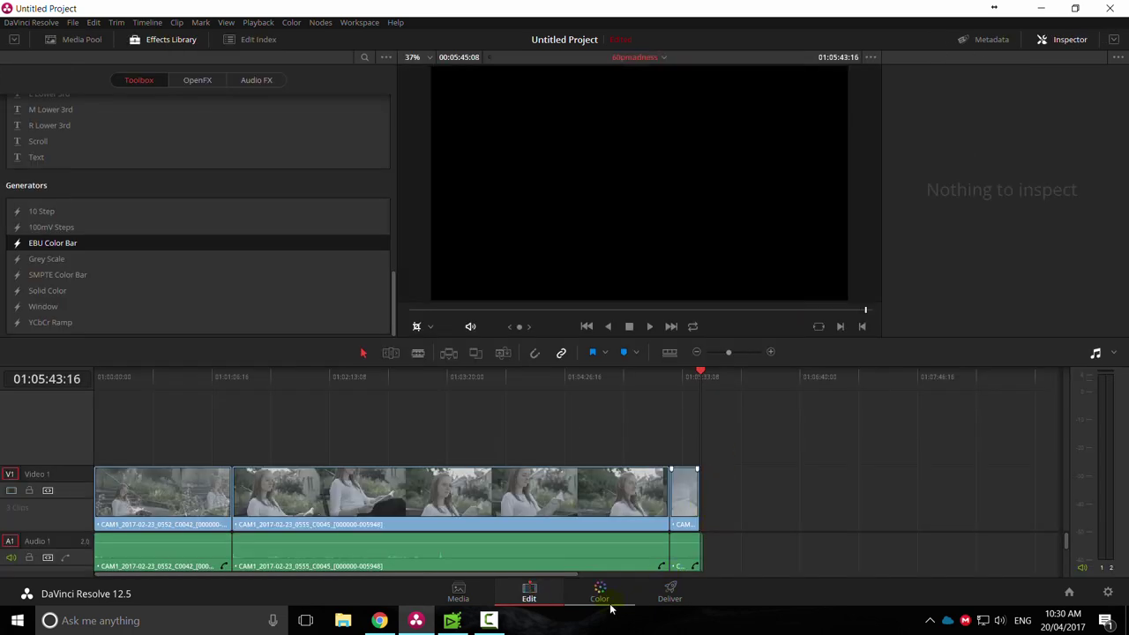
pyautogui.hotkey('ctrl', 'z')
pyautogui.hotkey('ctrl', 'z')
# Switch to EDIUS and create a still of the current Color Bar frame in the bin.
pyautogui.click(451, 620)
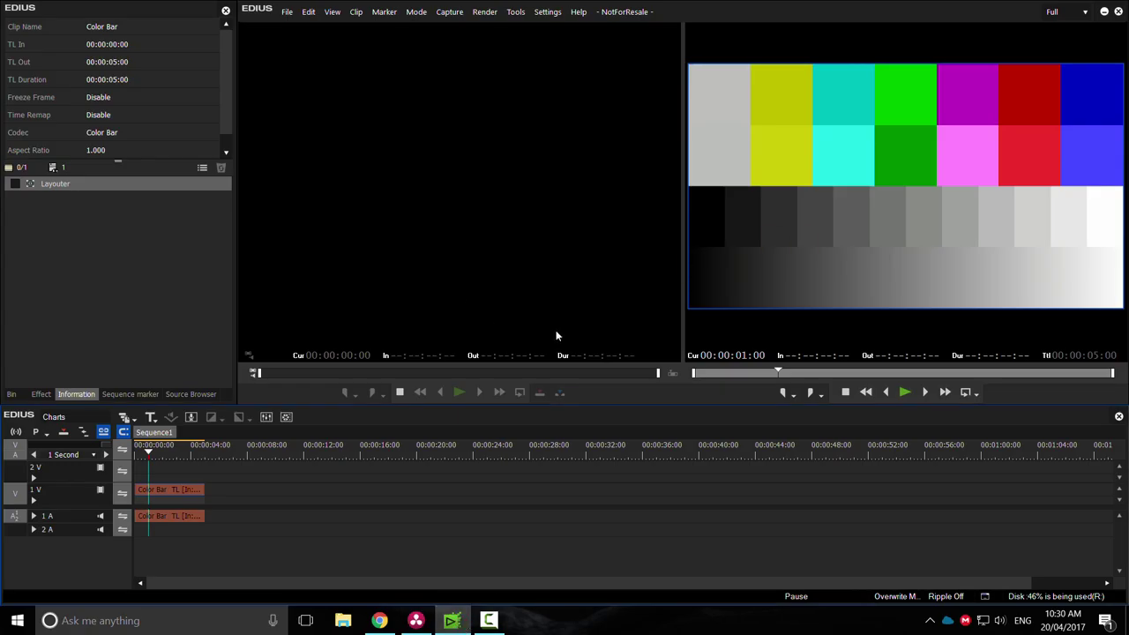
pyautogui.click(11, 394)
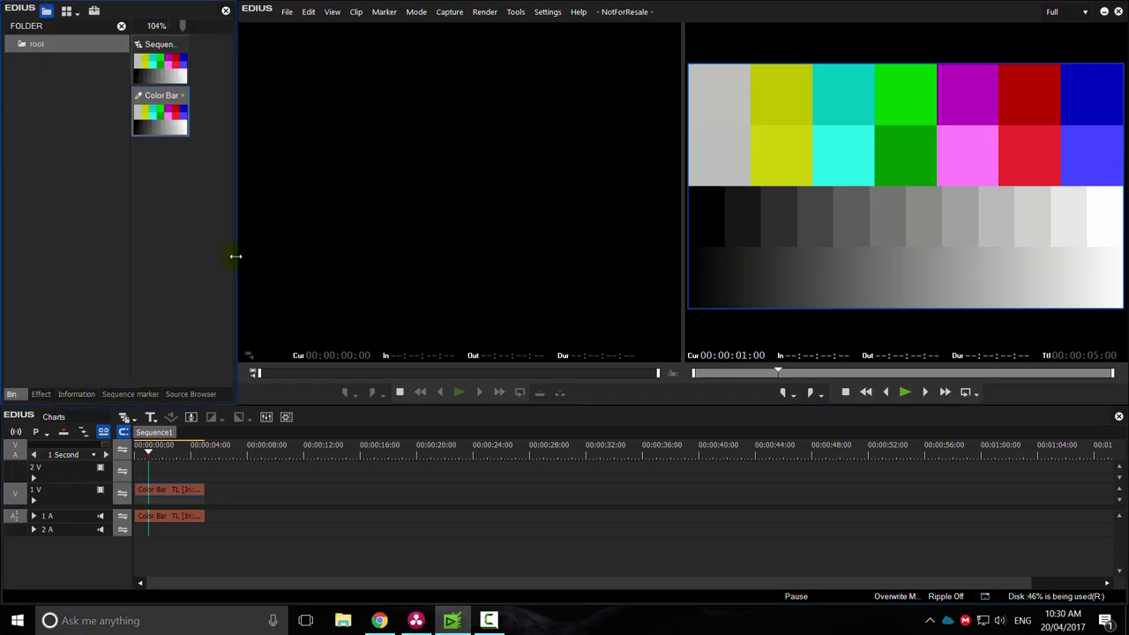
pyautogui.hotkey('ctrl', 't')
pyautogui.click(202, 233)
pyautogui.click(175, 162)
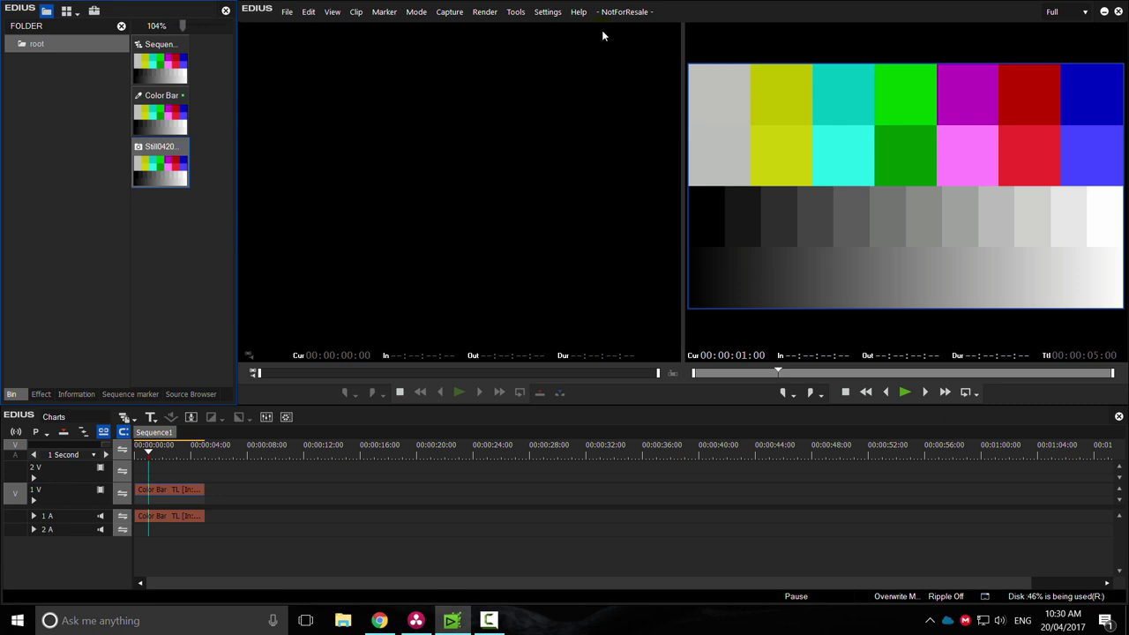
# Inspect the expansion info in the new still's clip properties to check its file type and bit depth.
pyautogui.click(167, 244)
pyautogui.click(157, 169)
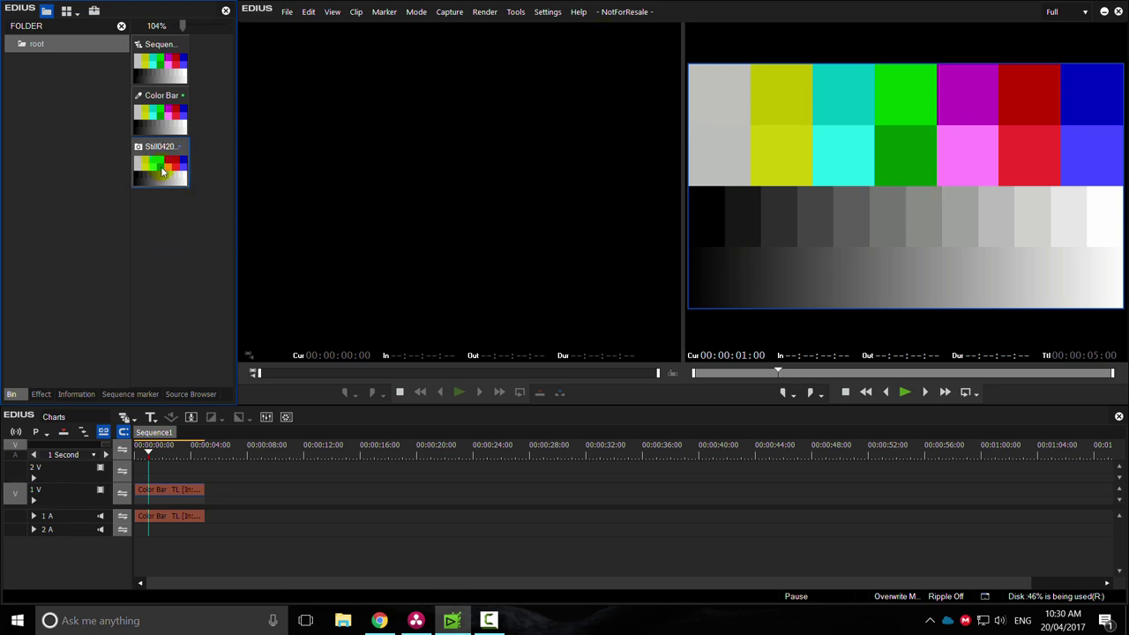
pyautogui.rightClick(152, 167)
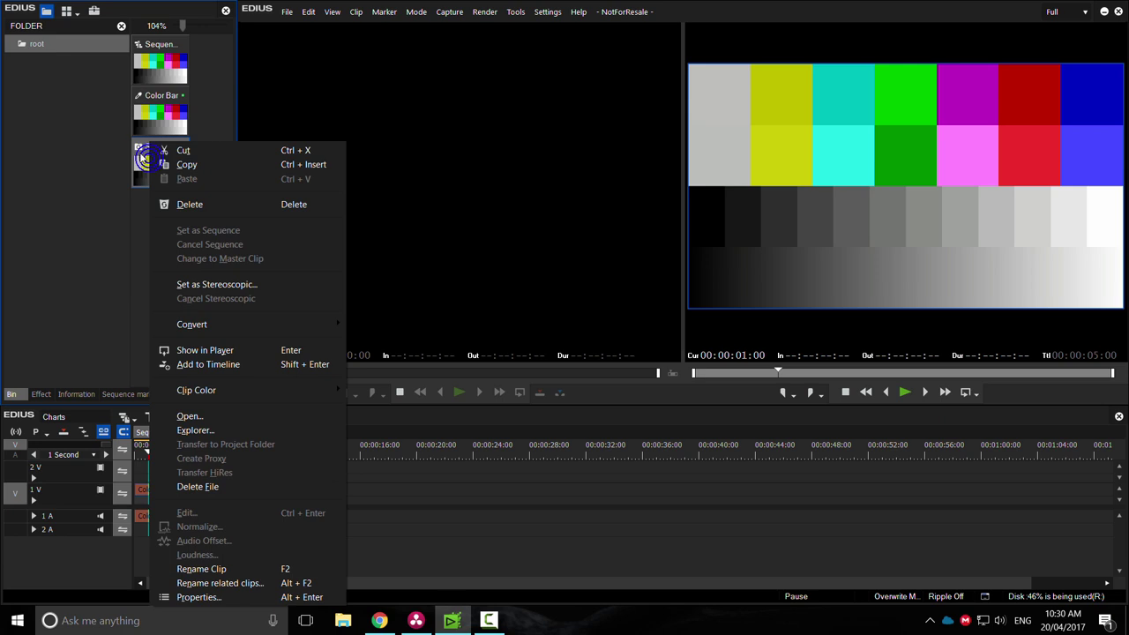
pyautogui.click(197, 597)
pyautogui.click(547, 149)
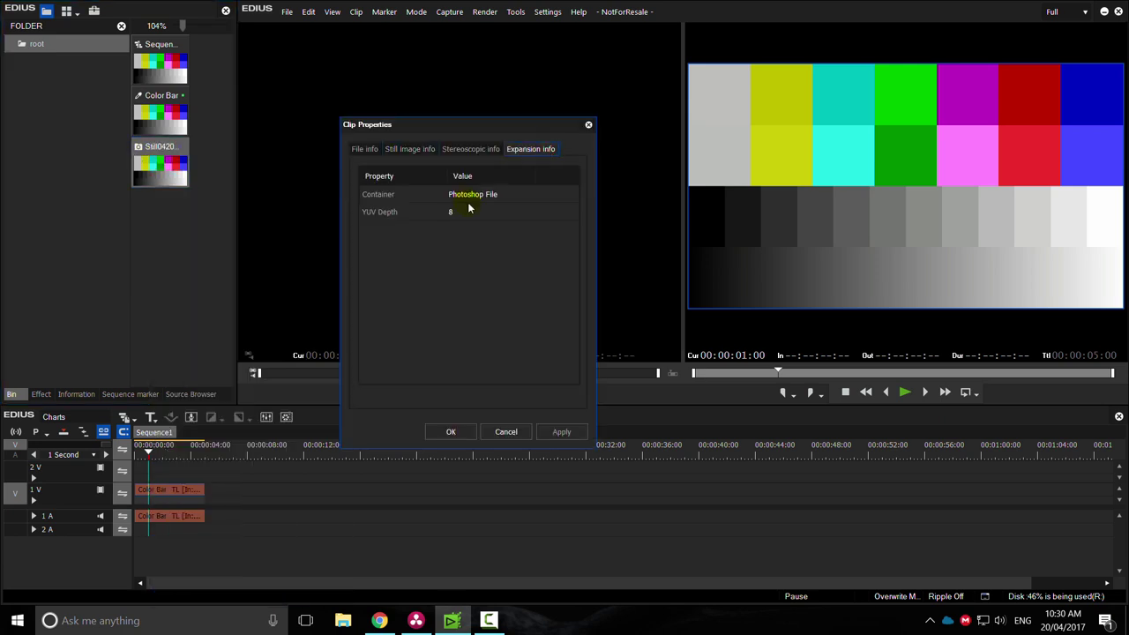
pyautogui.click(513, 432)
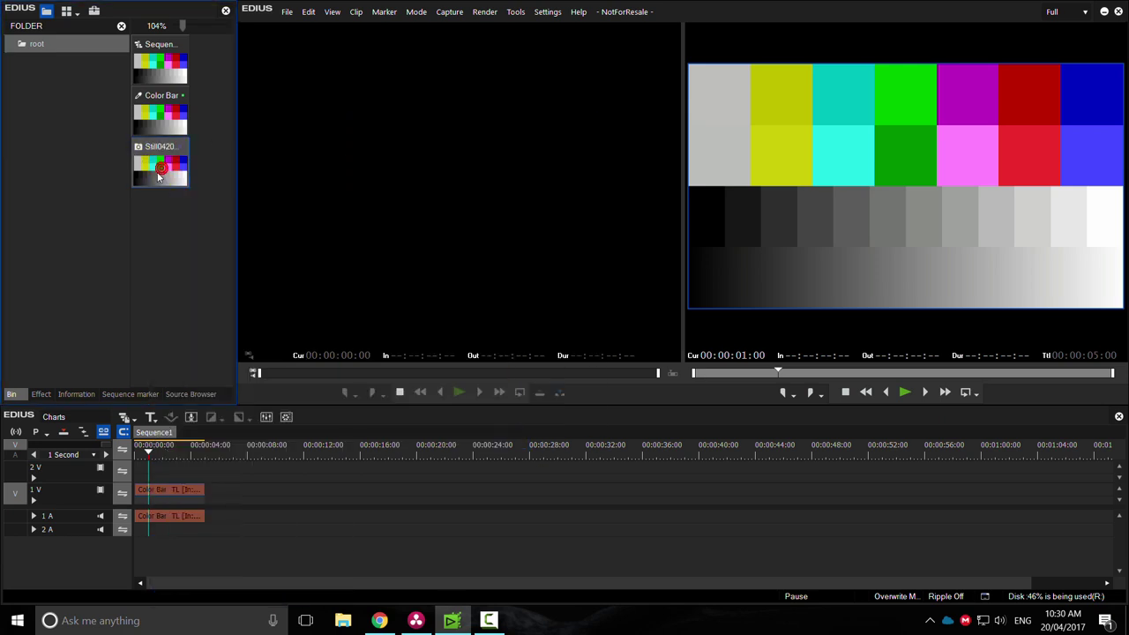
# Show the still's file in File Explorer and duplicate Still0420_00001.psd within the Charts folder.
pyautogui.rightClick(161, 166)
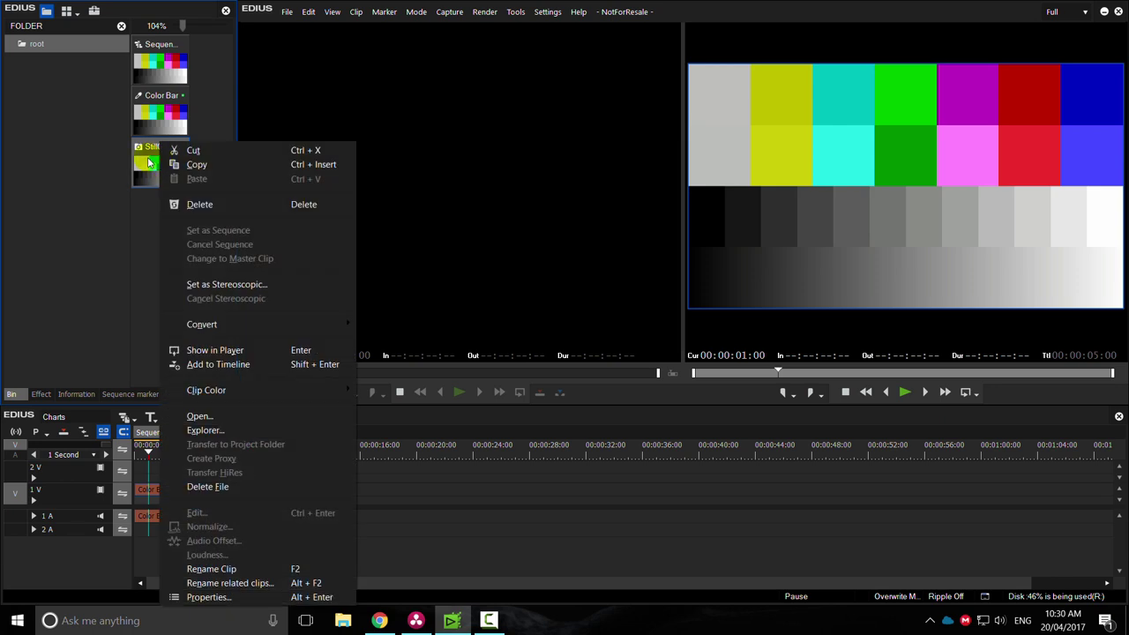
pyautogui.click(212, 431)
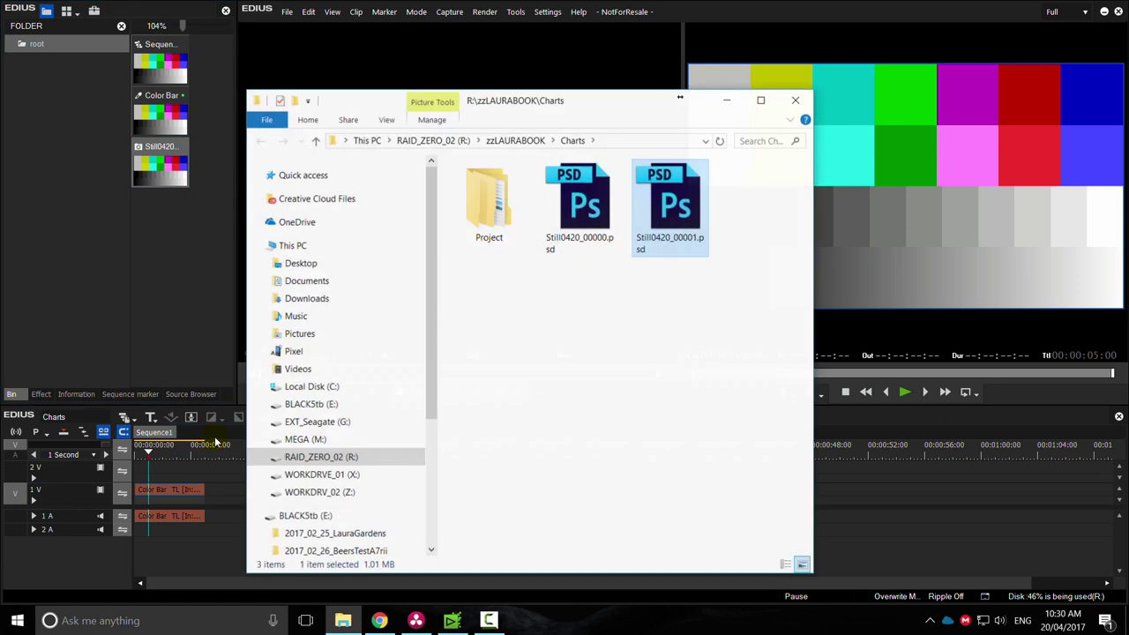
pyautogui.rightClick(670, 212)
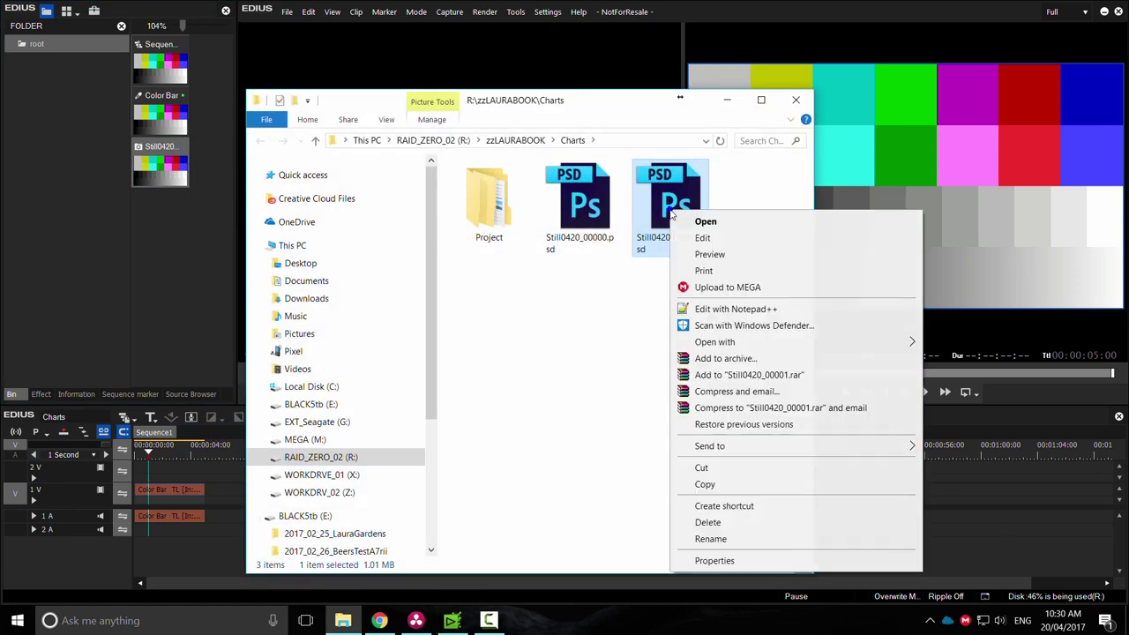
pyautogui.click(661, 199)
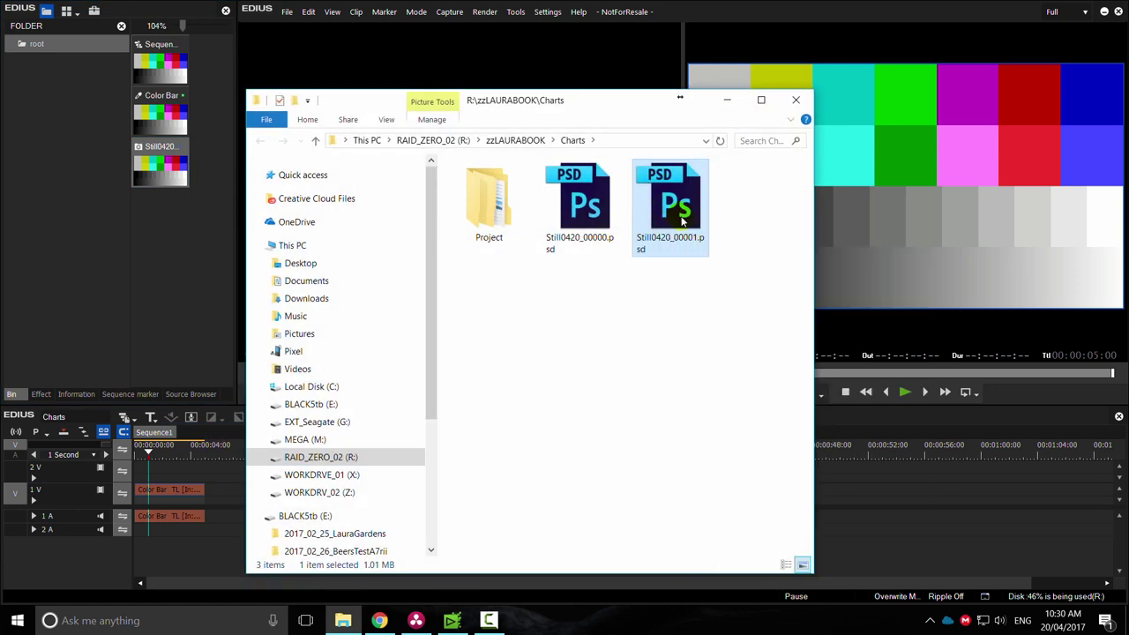
pyautogui.hotkey('ctrl', 'c')
pyautogui.hotkey('ctrl', 'v')
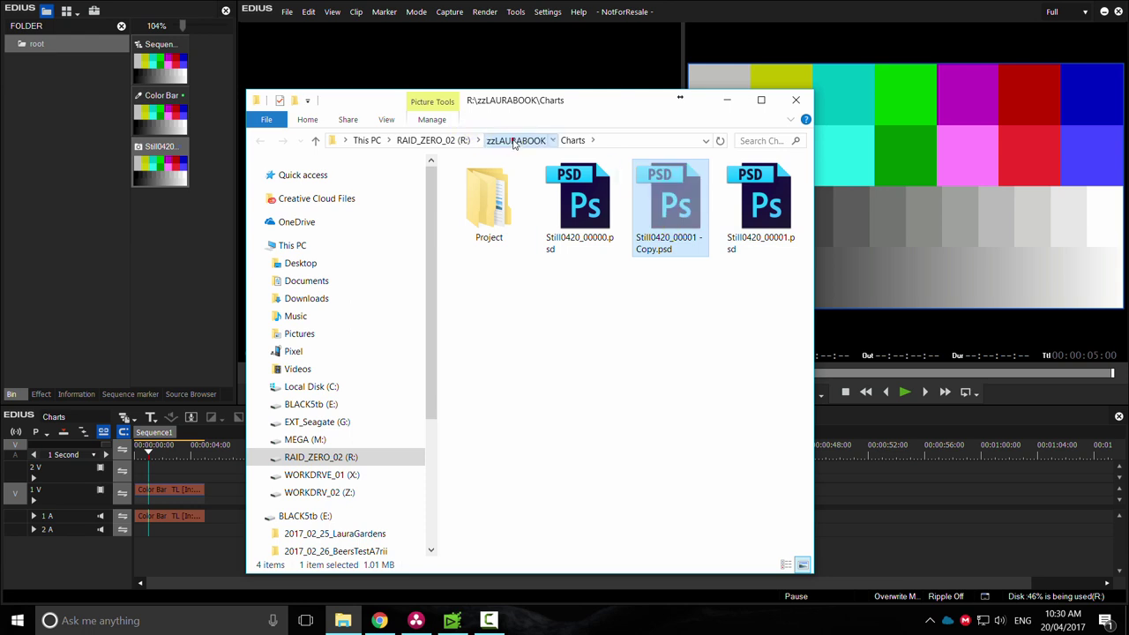
# Paste a copy of the still into the zzLAURABOOK folder and rename it SPECIALSTUFF.psd.
pyautogui.click(515, 139)
pyautogui.hotkey('ctrl', 'v')
pyautogui.rightClick(490, 538)
pyautogui.click(529, 502)
pyautogui.write('SPECIAL')
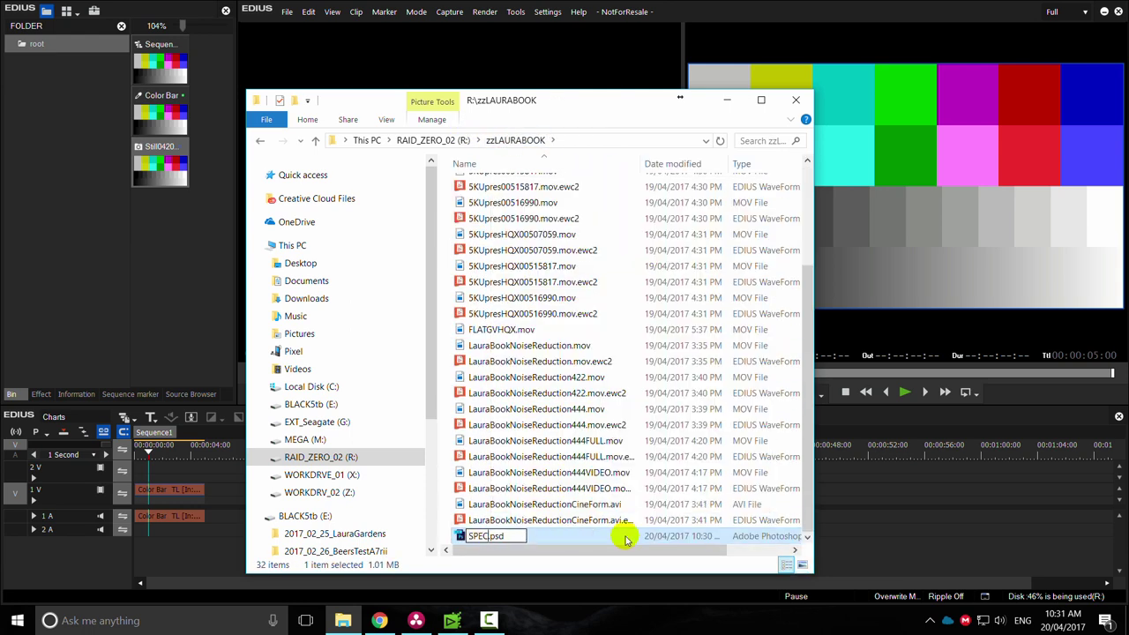
pyautogui.write('STUFF')
pyautogui.press('Return')
# Close the File Explorer window and exit EDIUS to return to DaVinci Resolve.
pyautogui.click(803, 102)
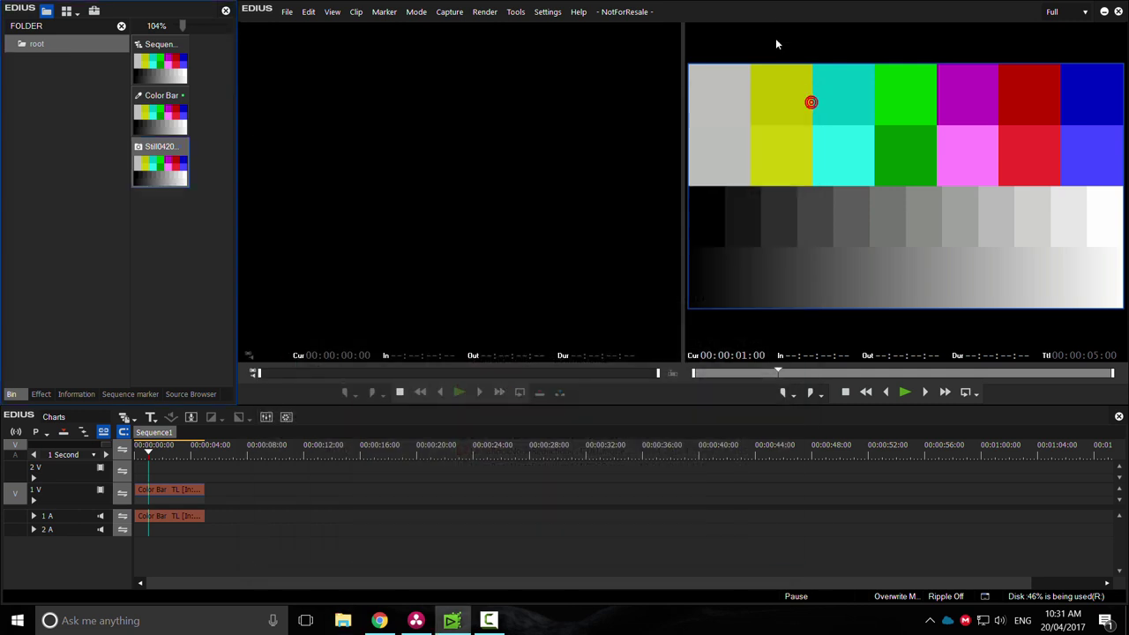
pyautogui.click(1118, 12)
pyautogui.click(677, 225)
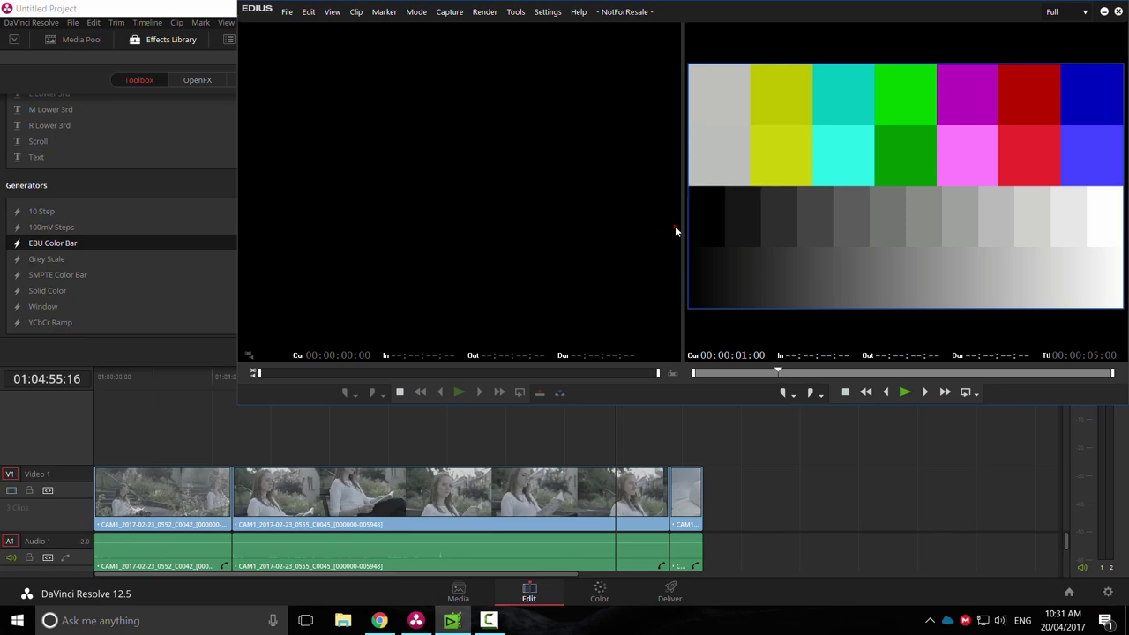
# Import SPECIALSTUFF.psd from the zzLAURABOOK folder into the project's Master bin.
pyautogui.click(458, 593)
pyautogui.click(58, 265)
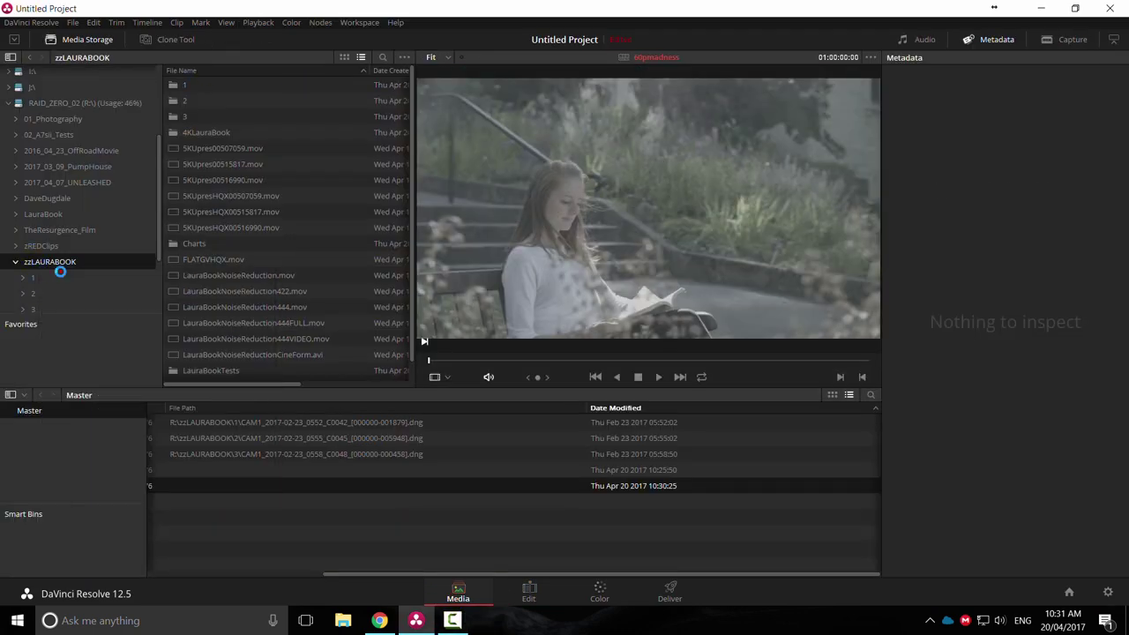
pyautogui.scroll(-1, 291, 309)
pyautogui.moveTo(189, 368); pyautogui.dragTo(206, 503)
# Append SPECIALSTUFF.psd to the end of the 60pmadness timeline and extend the clip to about 21 seconds.
pyautogui.click(528, 590)
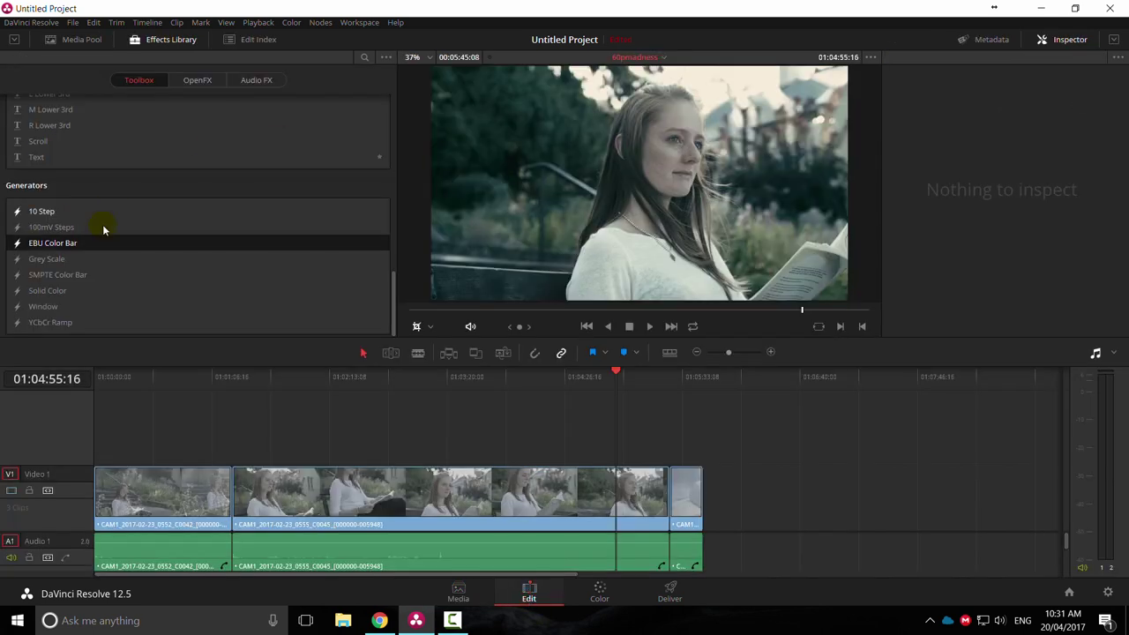
pyautogui.click(76, 39)
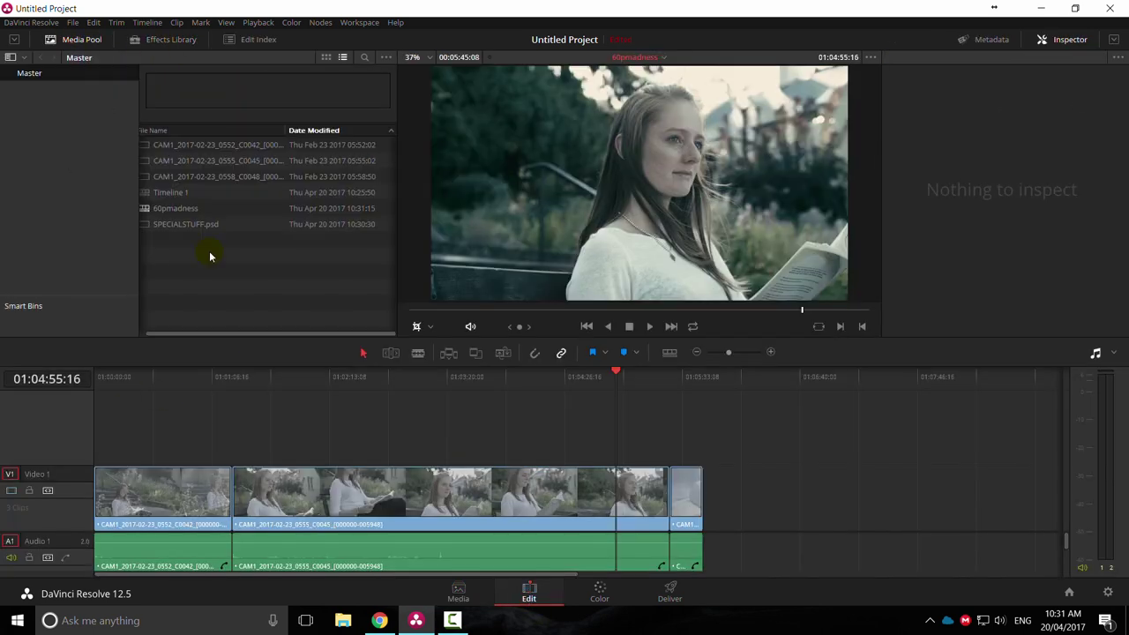
pyautogui.moveTo(176, 225); pyautogui.dragTo(702, 512)
pyautogui.scroll(4, 720, 499)
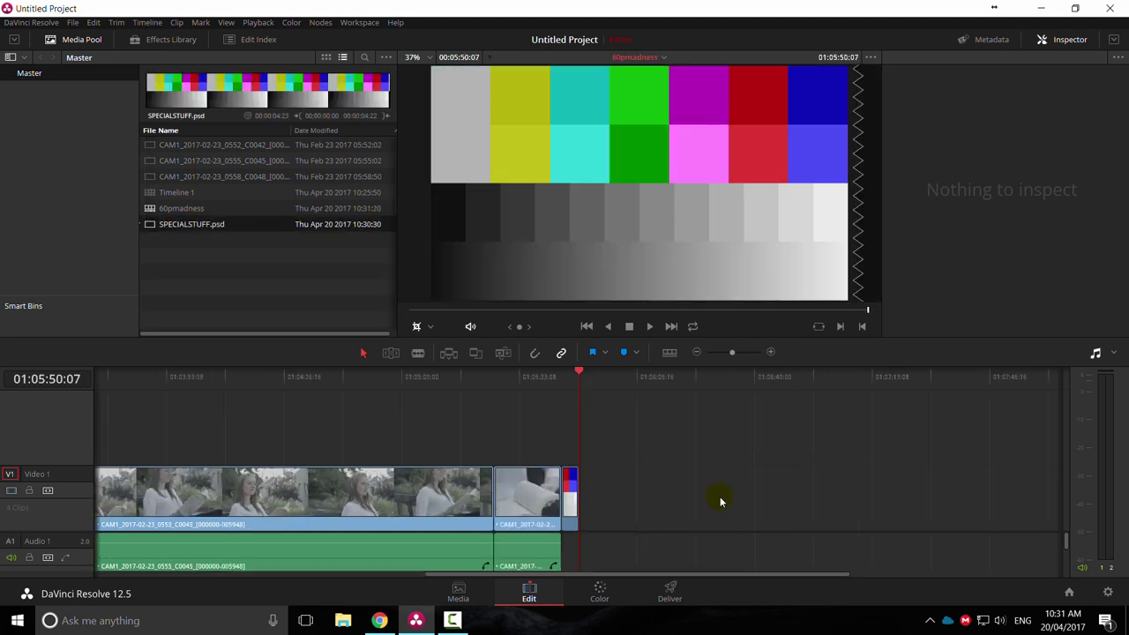
pyautogui.moveTo(575, 499); pyautogui.dragTo(1023, 499)
pyautogui.scroll(-3, 693, 425)
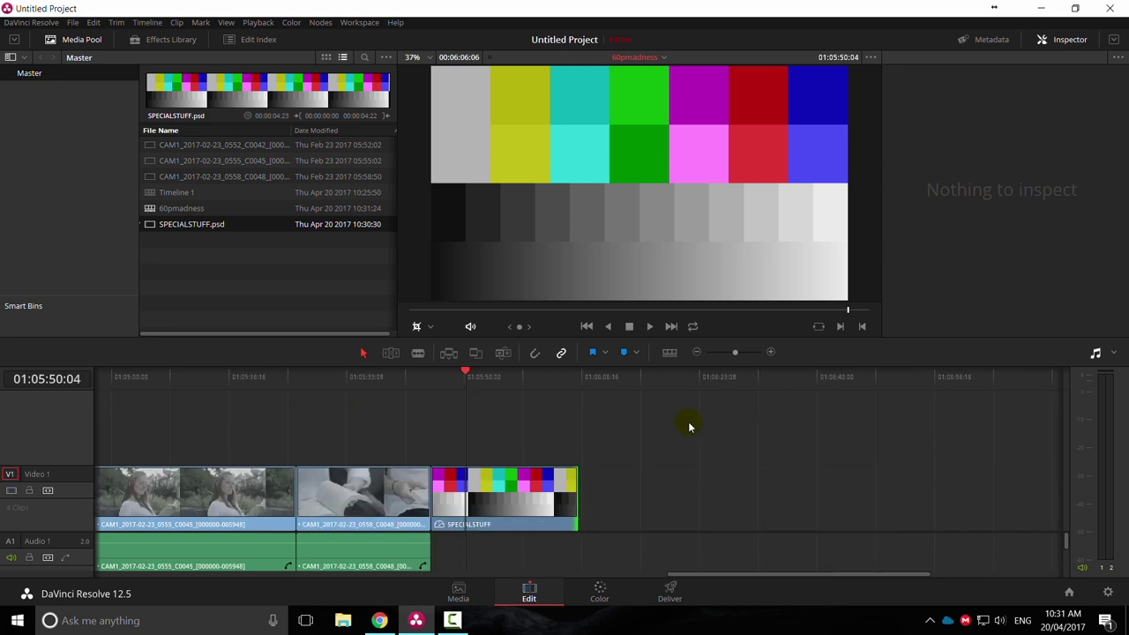
# Park the playhead at 01:05:55:16 on the chart and examine its waveform and vectorscope on the Color page.
pyautogui.moveTo(467, 377); pyautogui.dragTo(498, 379)
pyautogui.click(598, 591)
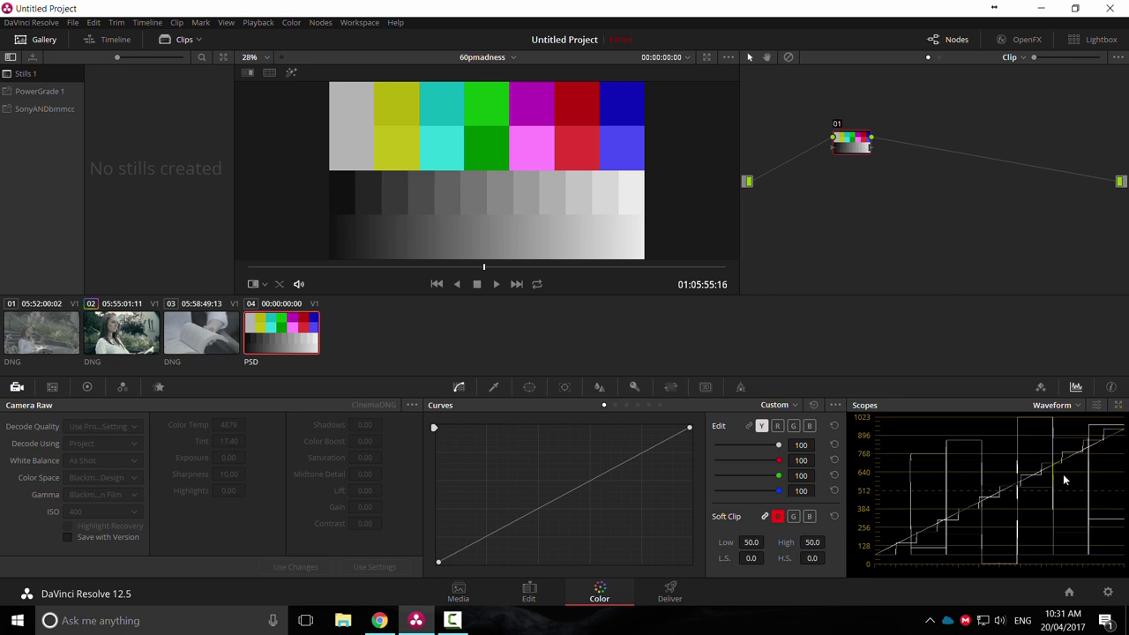
pyautogui.click(438, 144)
pyautogui.click(1058, 406)
pyautogui.click(1063, 449)
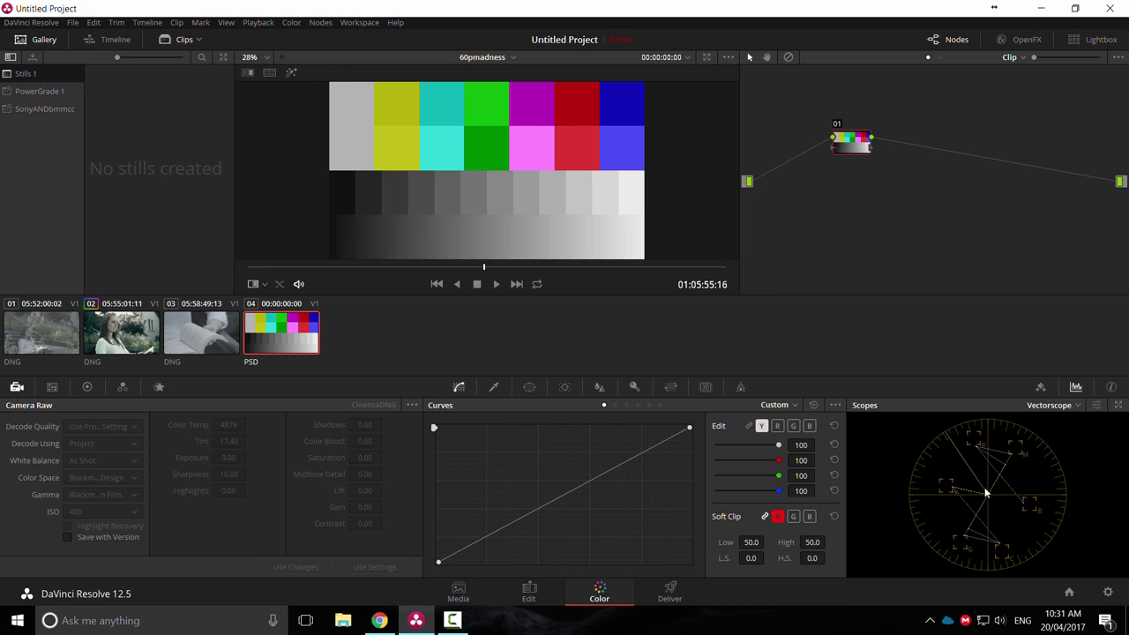
# Check the vectorscope's display settings, view the chart in the Parade scope, and return the scope to Waveform.
pyautogui.click(1096, 405)
pyautogui.click(1007, 512)
pyautogui.click(1095, 406)
pyautogui.click(1058, 405)
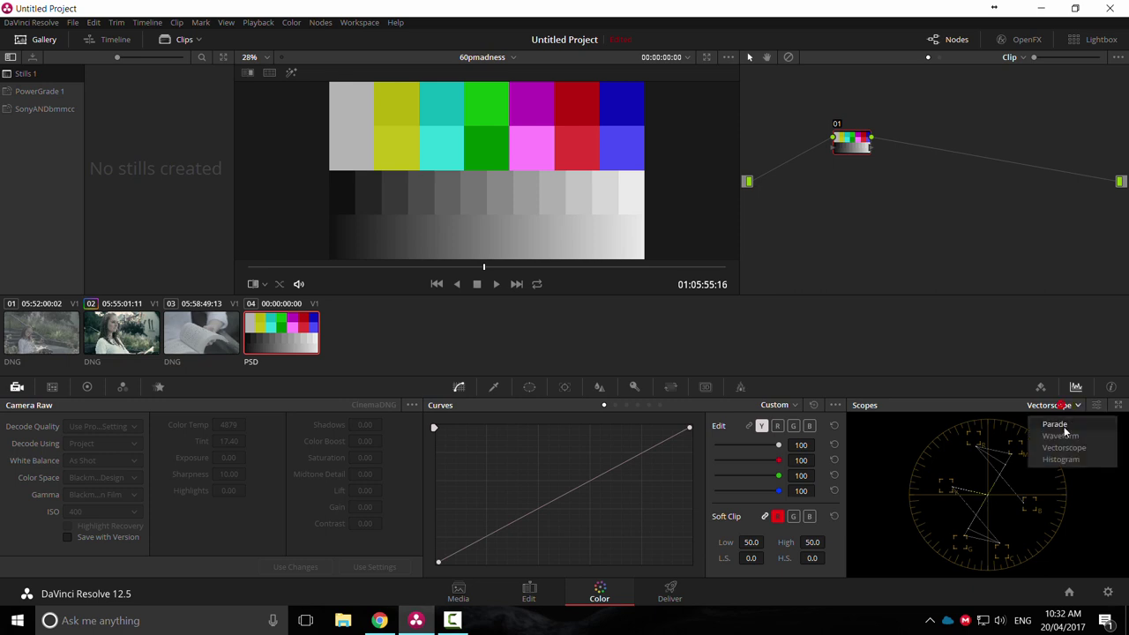
pyautogui.click(1063, 424)
pyautogui.click(1061, 406)
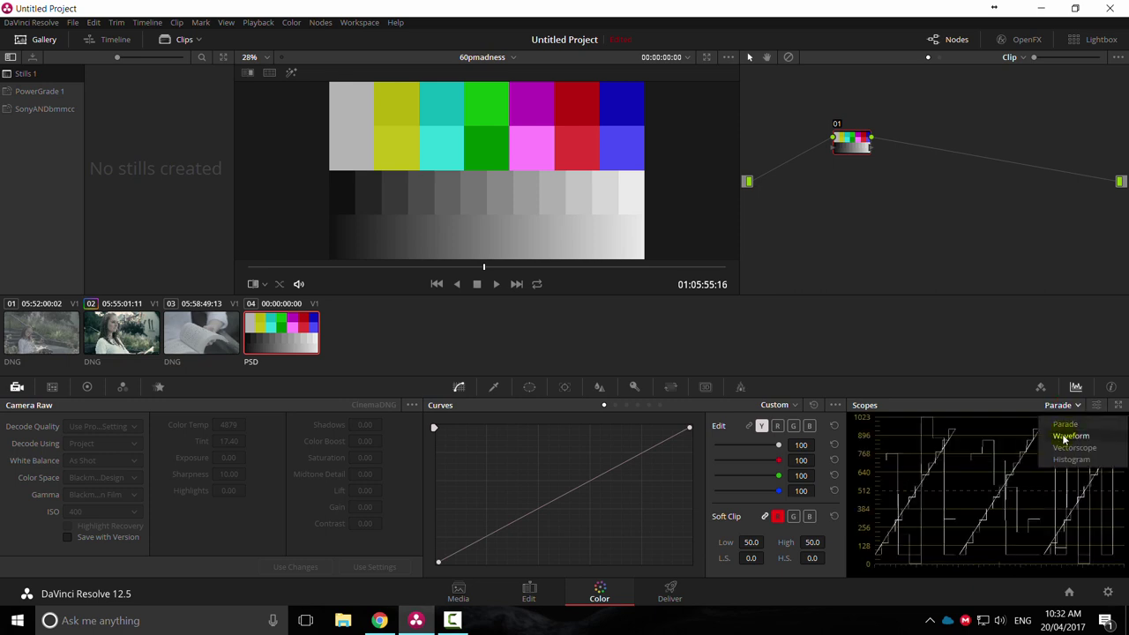
pyautogui.click(1069, 436)
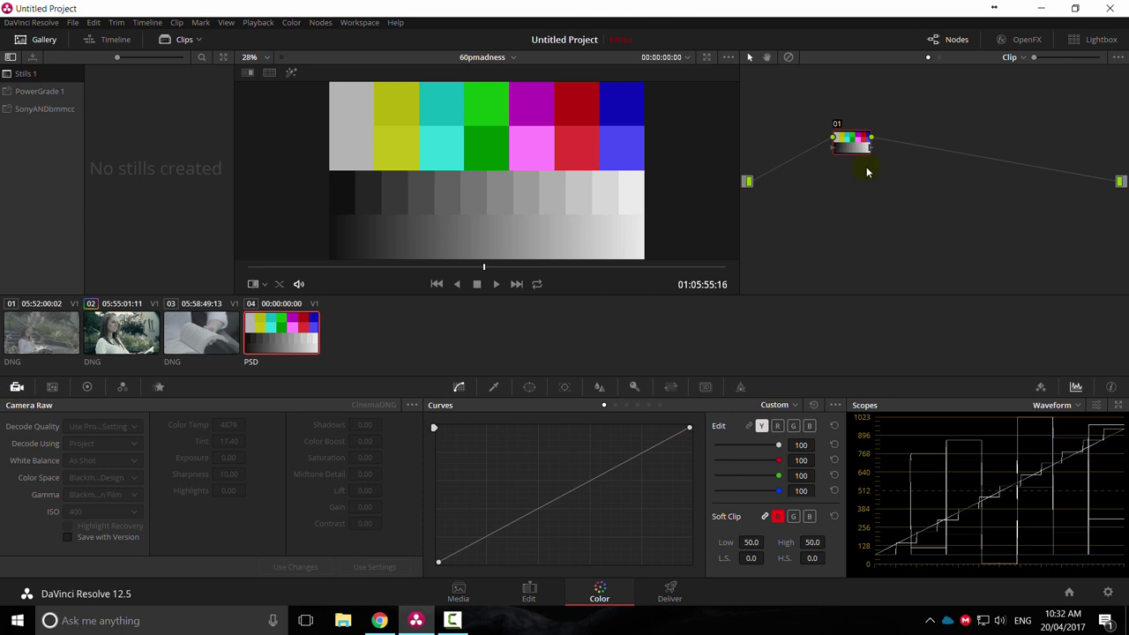
# Reposition the chart's node 01, and select graded clip 02 with the playhead at 01:04:41:01.
pyautogui.moveTo(850, 141); pyautogui.dragTo(815, 118)
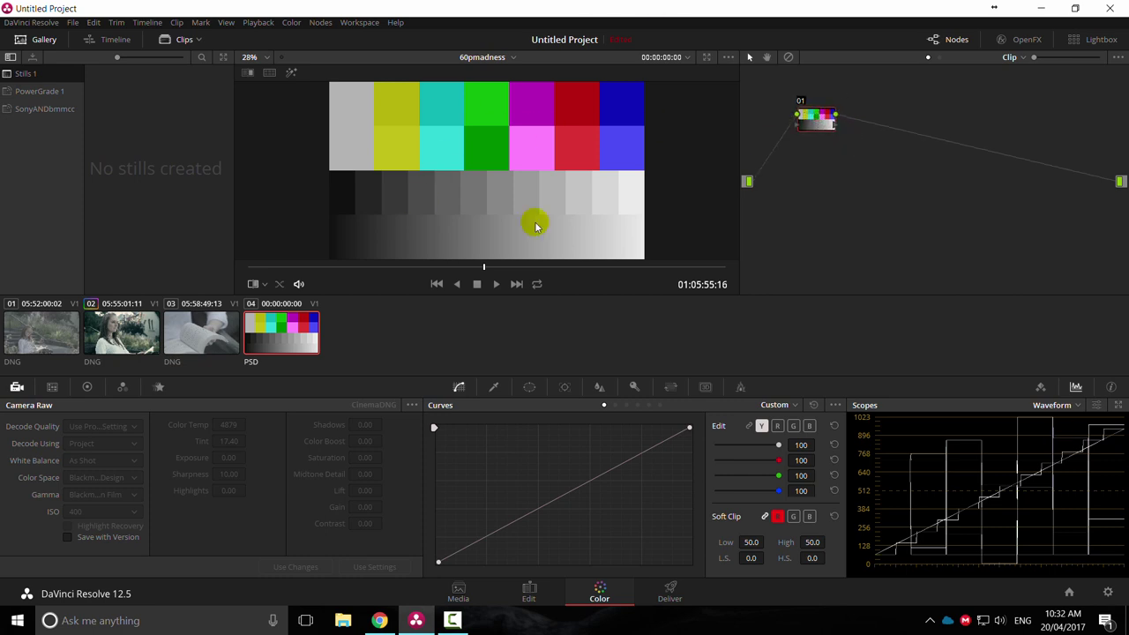
pyautogui.click(121, 333)
pyautogui.moveTo(411, 263); pyautogui.dragTo(637, 282)
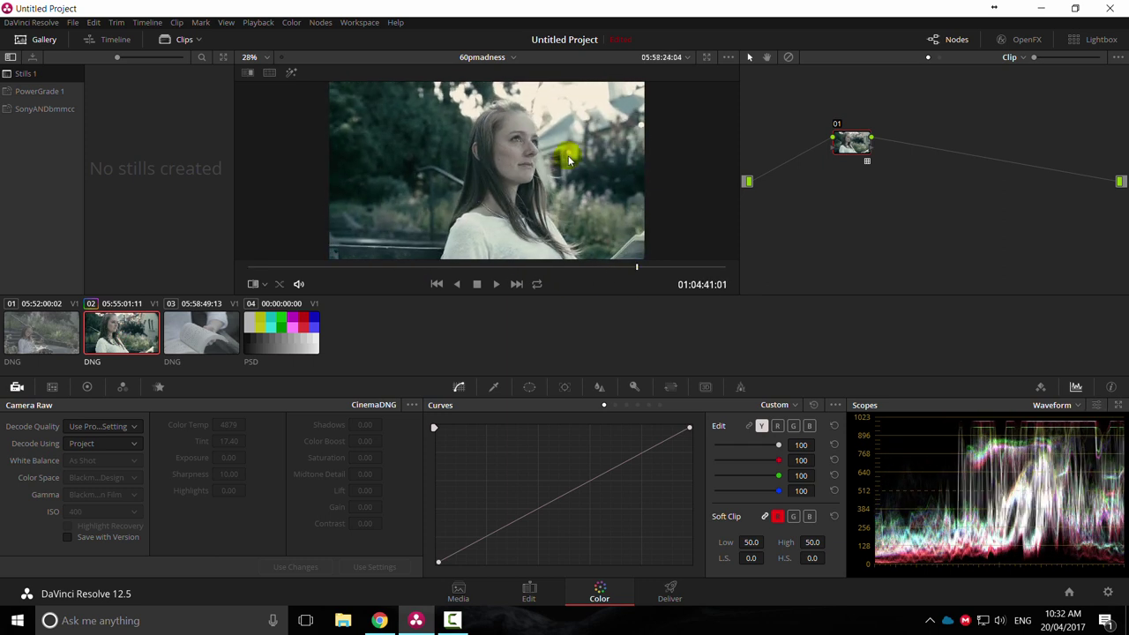
# Select the chart clip 04 and apply the Rec709 Fujifilm 3513DI D55 film-look 3D LUT to its node 01.
pyautogui.click(301, 345)
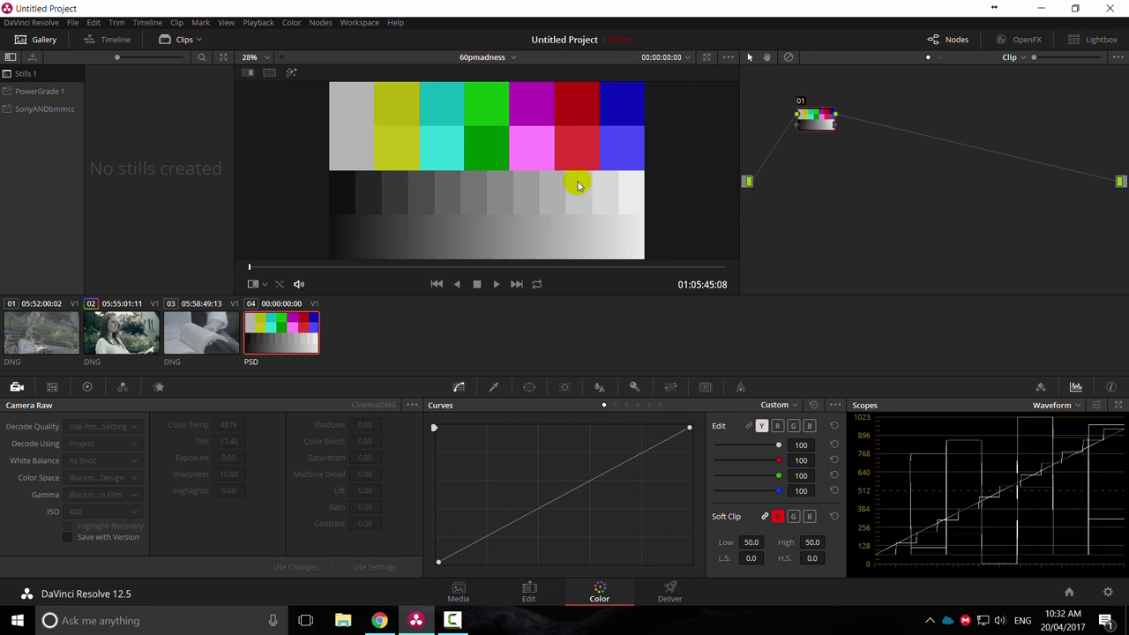
pyautogui.rightClick(811, 124)
pyautogui.moveTo(851, 254)
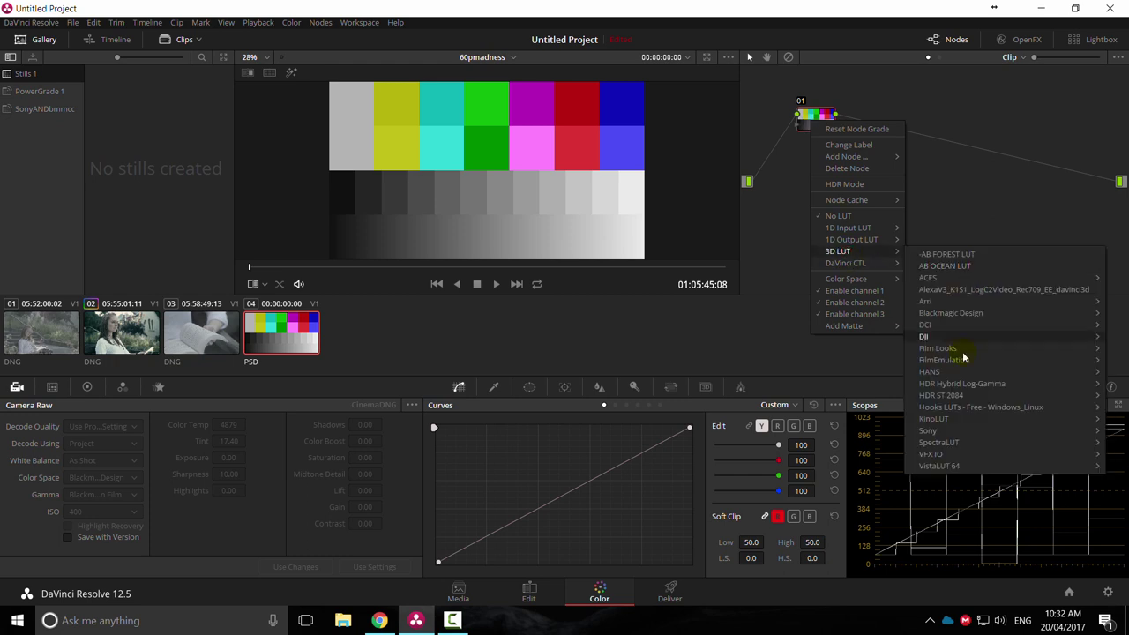
pyautogui.moveTo(975, 368)
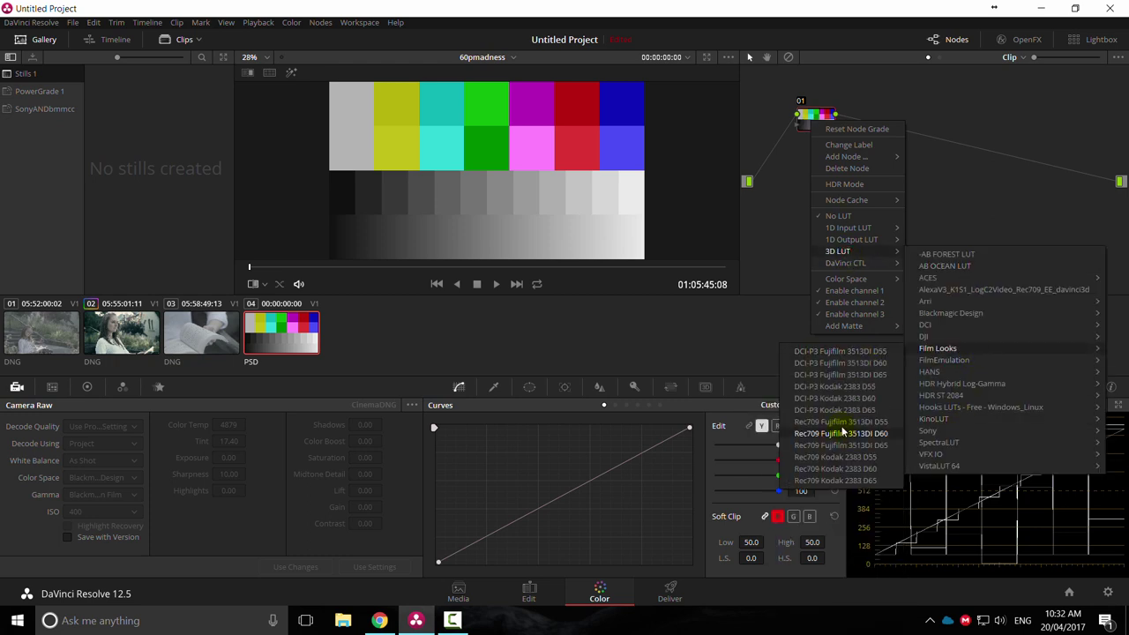
pyautogui.click(868, 424)
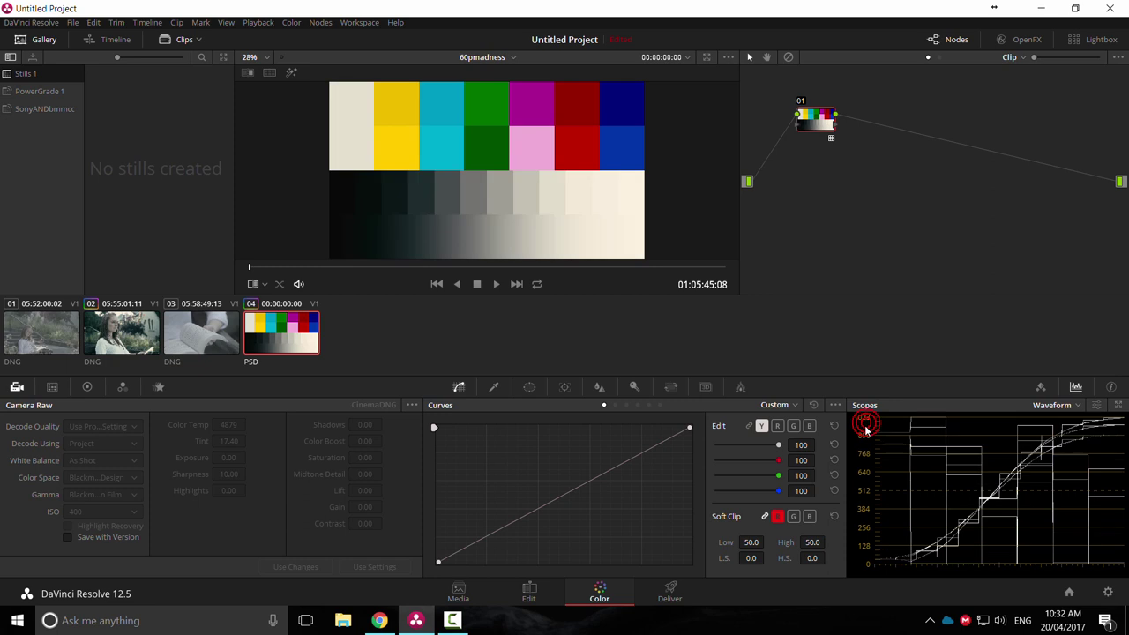
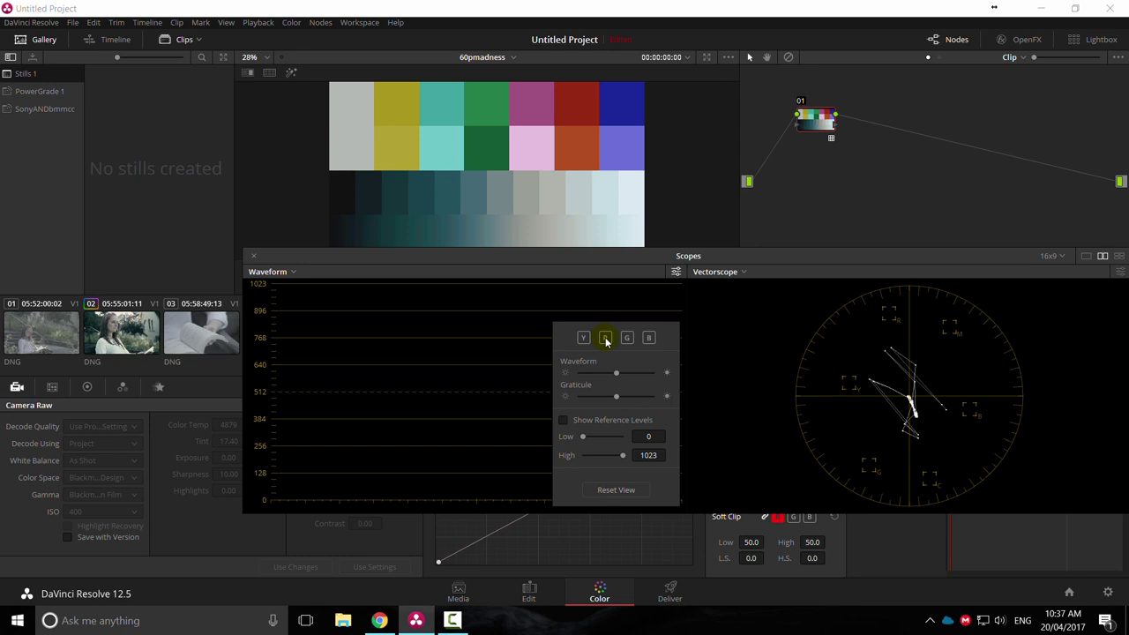
# View the chart's red channel alone in the waveform, re-enable the luma, green and blue channels, and close the scopes window.
pyautogui.click(605, 339)
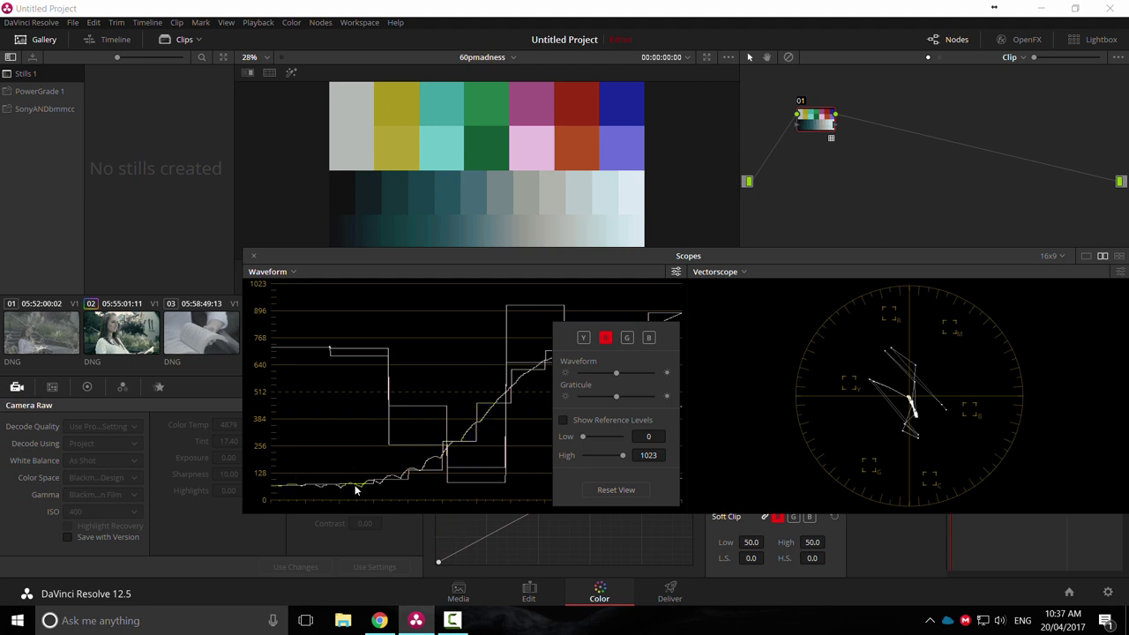
pyautogui.click(582, 338)
pyautogui.click(626, 338)
pyautogui.click(650, 337)
pyautogui.click(254, 257)
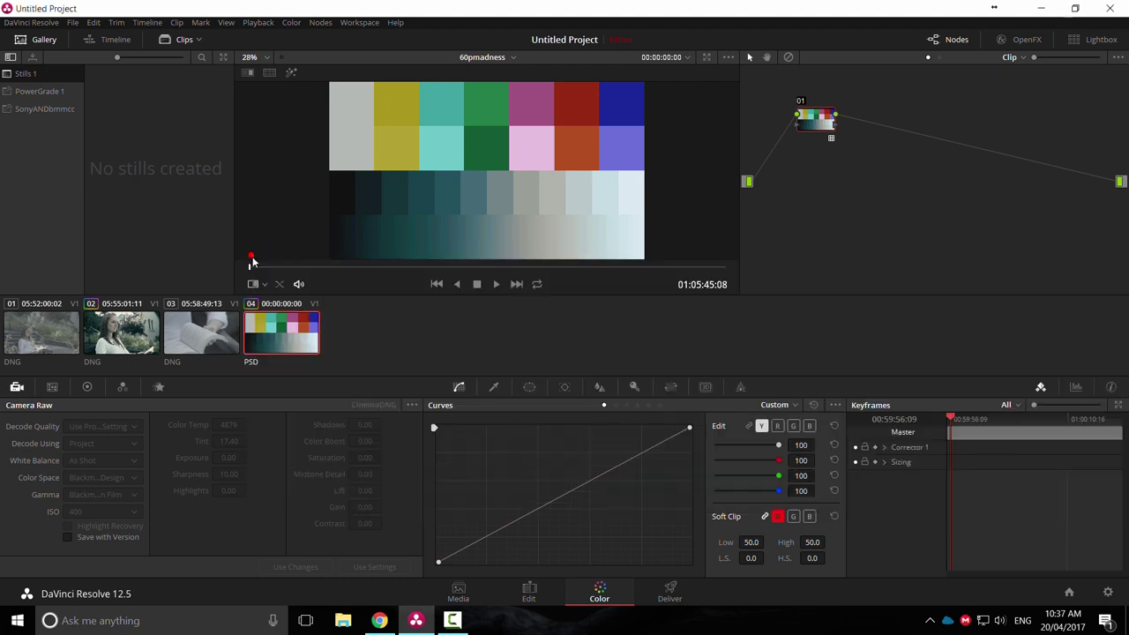
# Select clip 02 of the woman reading and remove the LUT from its node 01.
pyautogui.click(181, 341)
pyautogui.click(119, 325)
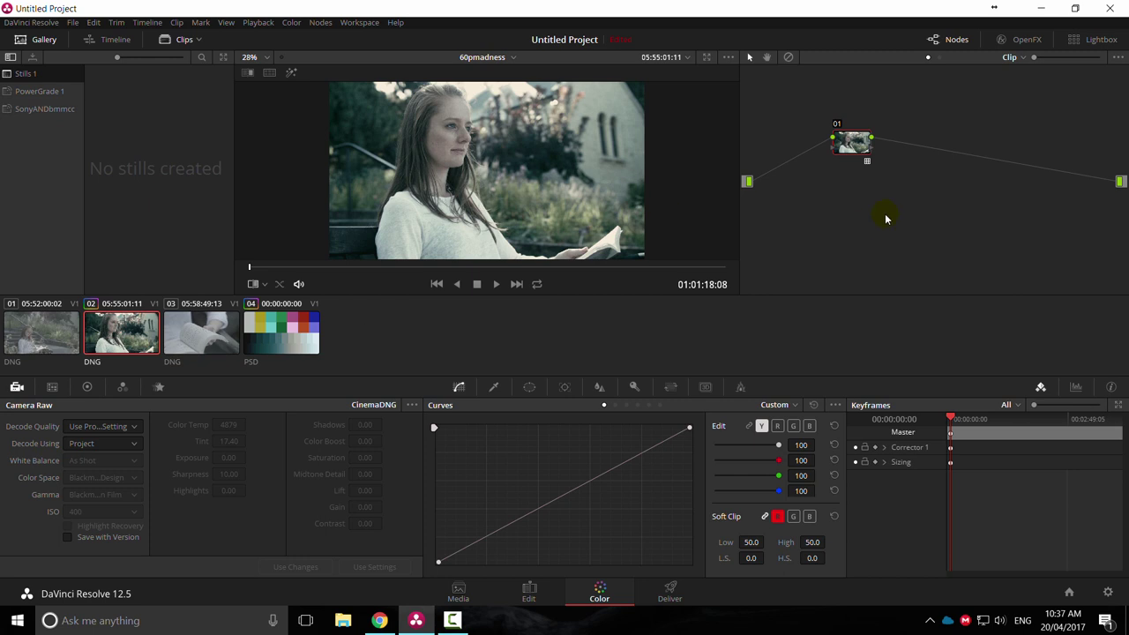
pyautogui.rightClick(843, 193)
pyautogui.click(859, 200)
pyautogui.click(851, 146)
# Set clip 02's Camera Raw to decode using Clip at Quarter Res. quality.
pyautogui.click(101, 443)
pyautogui.click(88, 485)
pyautogui.click(101, 426)
pyautogui.click(91, 482)
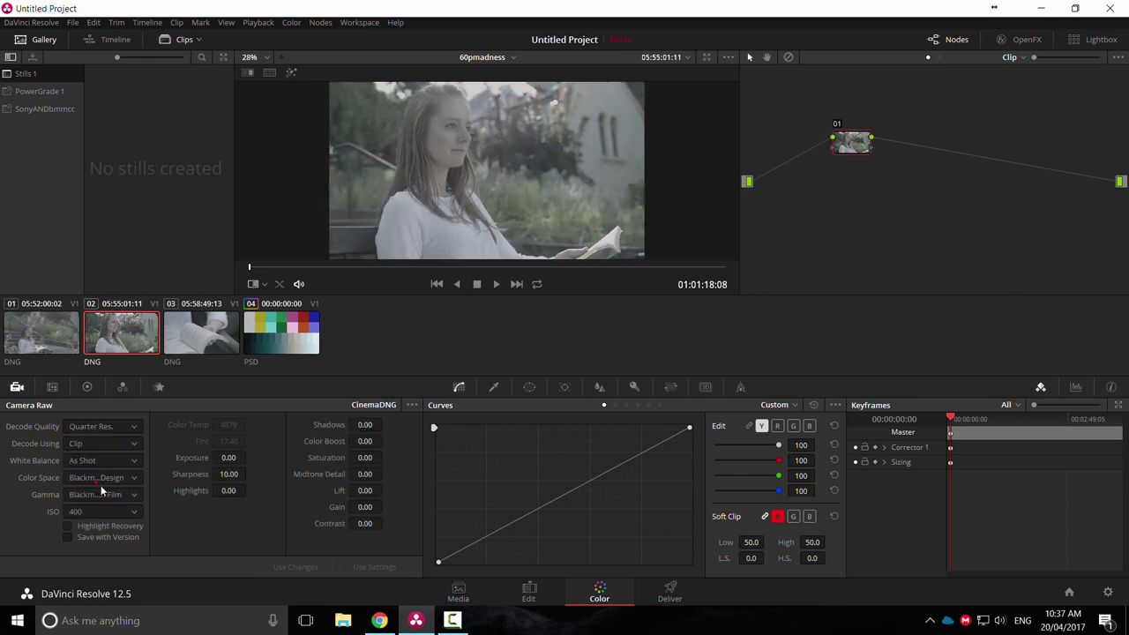
# Set clip 02's raw Saturation and Contrast to 100, Color Boost to 33.50, and a Custom white balance with Color Temp 5299.
pyautogui.moveTo(363, 458); pyautogui.dragTo(441, 441)
pyautogui.moveTo(365, 441); pyautogui.dragTo(360, 440)
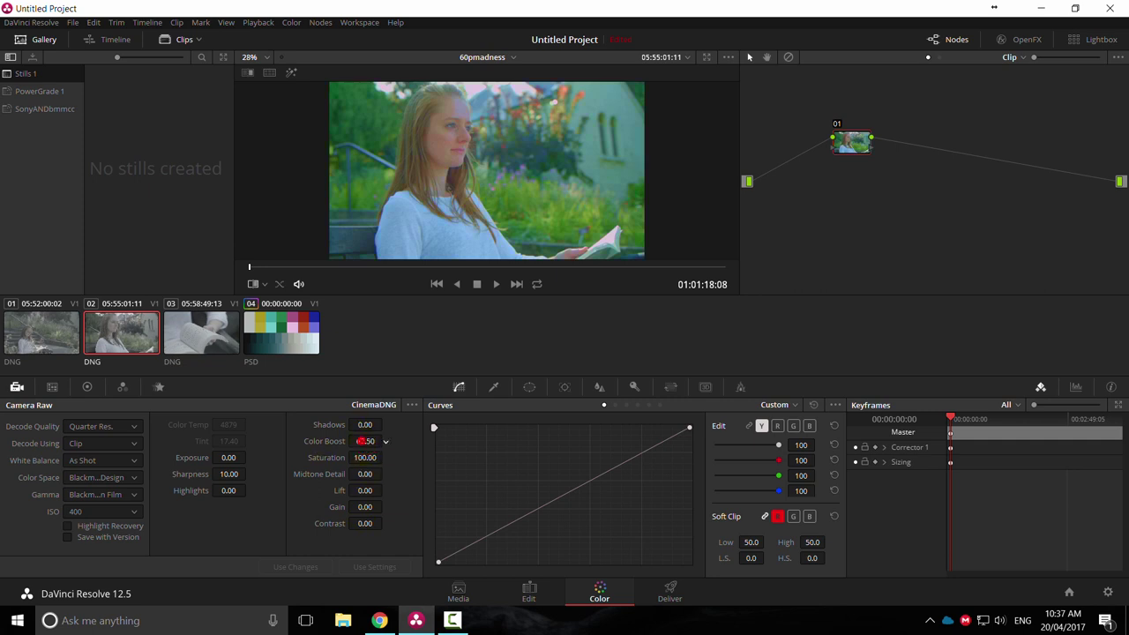
pyautogui.moveTo(364, 522); pyautogui.dragTo(490, 543)
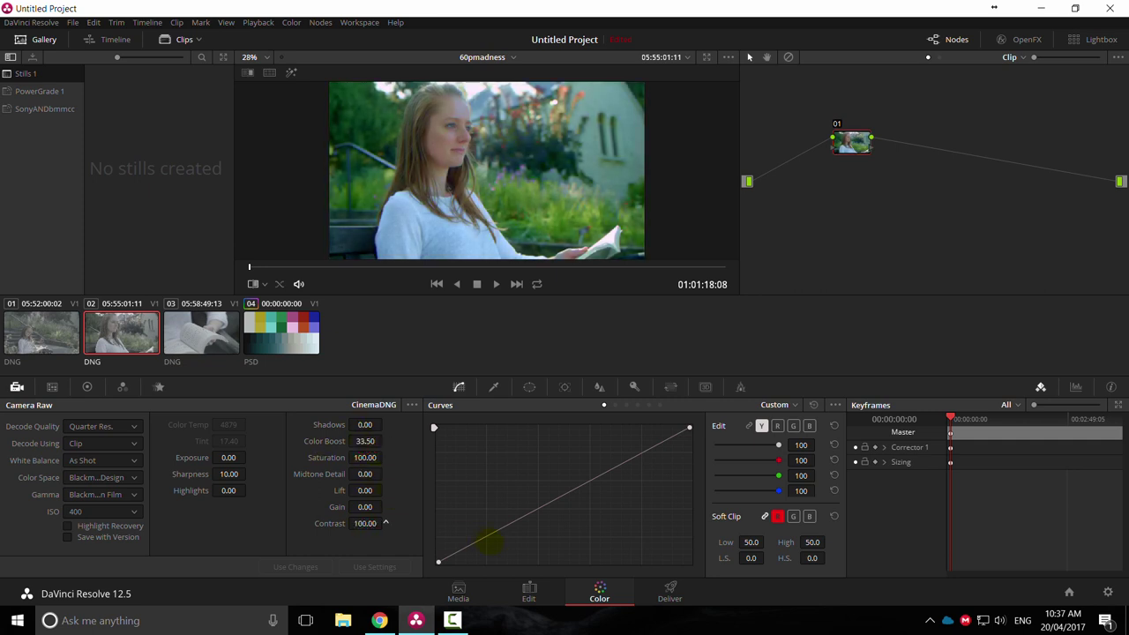
pyautogui.click(102, 461)
pyautogui.click(97, 535)
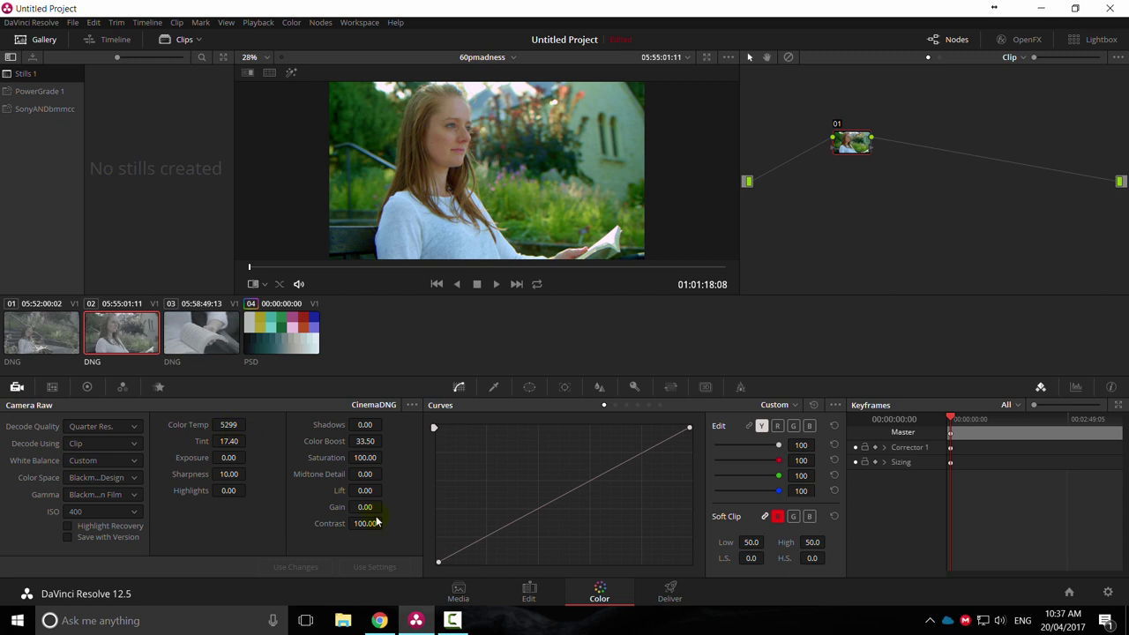
# View the red, green and blue custom curves individually and toggle channel ganging, ending unganged on the luma curve.
pyautogui.click(777, 426)
pyautogui.click(793, 426)
pyautogui.click(809, 426)
pyautogui.click(749, 426)
pyautogui.click(749, 427)
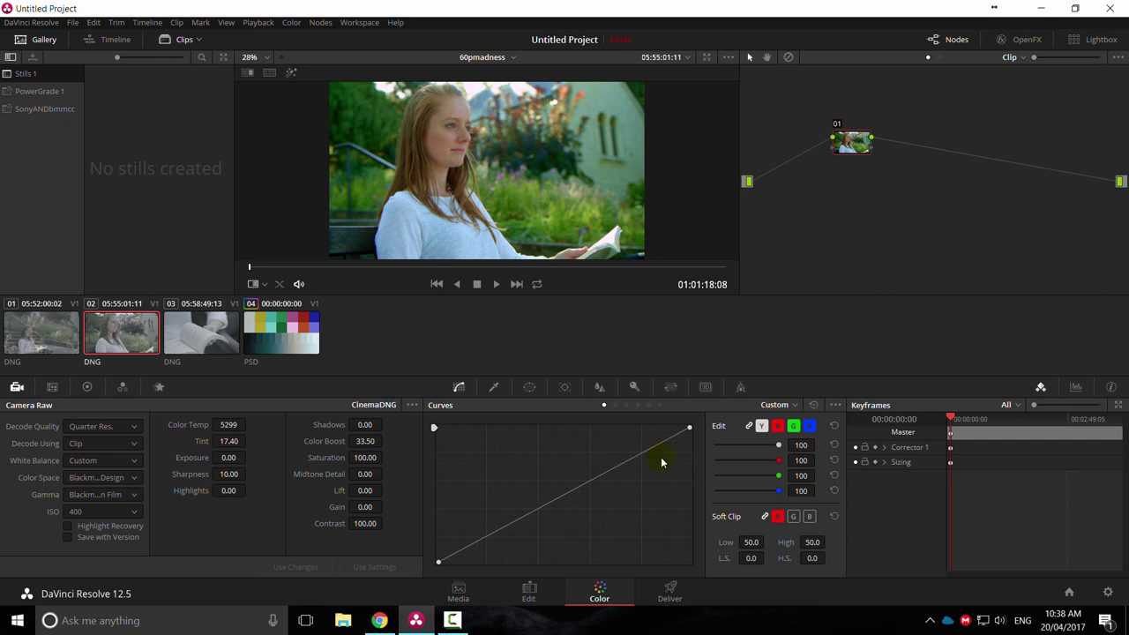
pyautogui.click(749, 426)
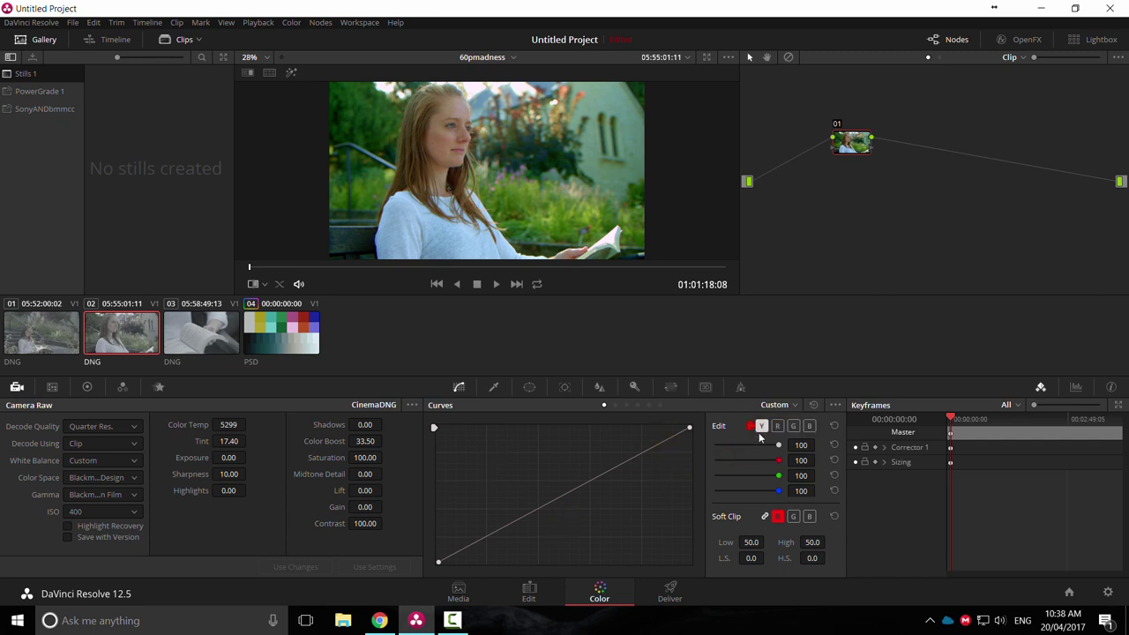
# Try raising the luma curve's lower midtones alone, check the other channels, gang them again and delete the control point.
pyautogui.moveTo(527, 514); pyautogui.dragTo(511, 474)
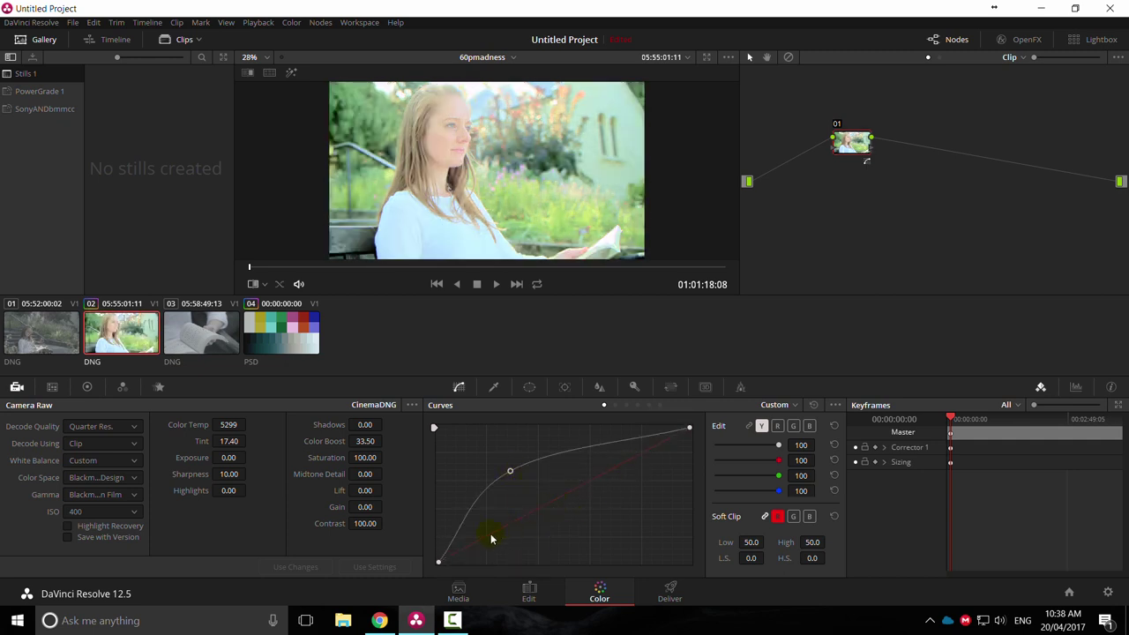
pyautogui.click(777, 426)
pyautogui.click(792, 427)
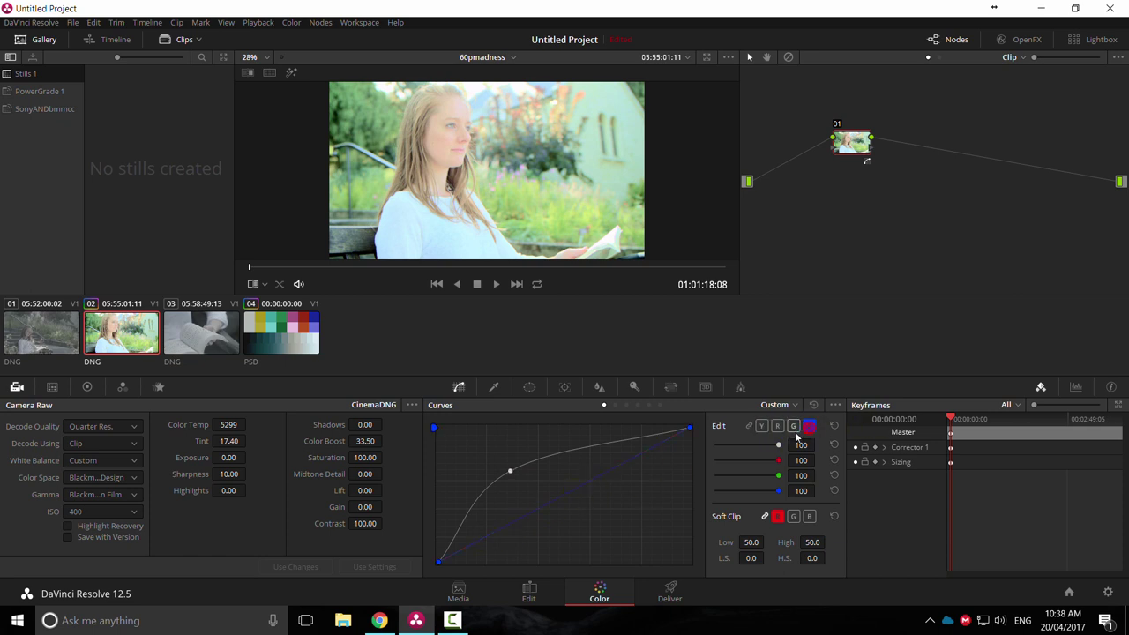
pyautogui.click(749, 426)
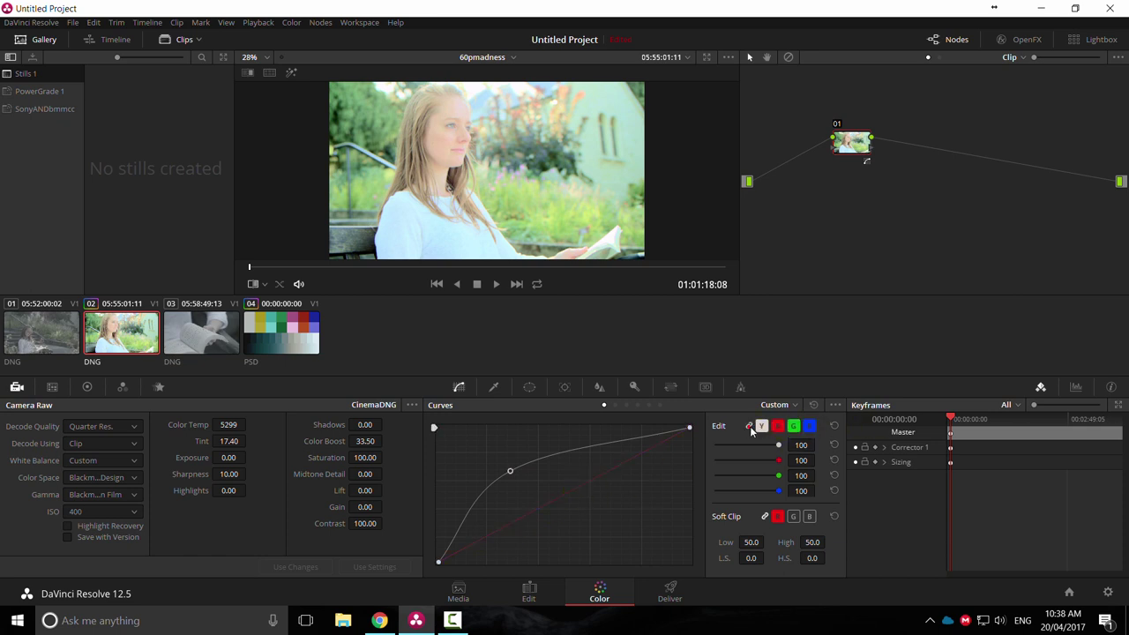
pyautogui.rightClick(510, 472)
# Try raising the ganged curve's upper midtones with all channels linked, and remove the added control points.
pyautogui.moveTo(540, 509); pyautogui.dragTo(591, 455)
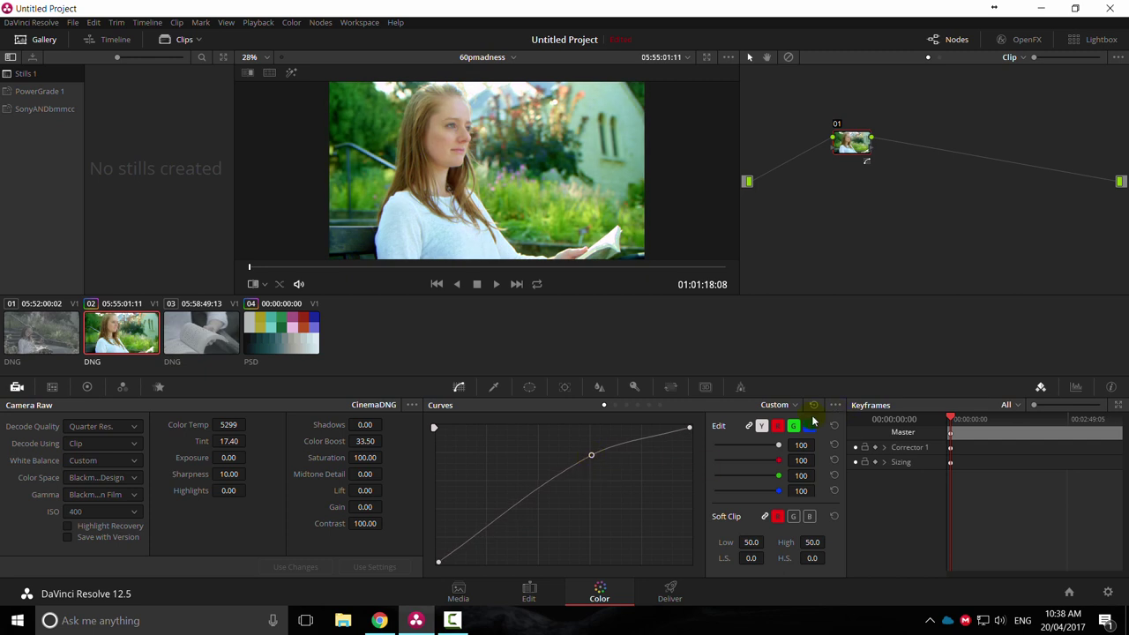
pyautogui.rightClick(591, 457)
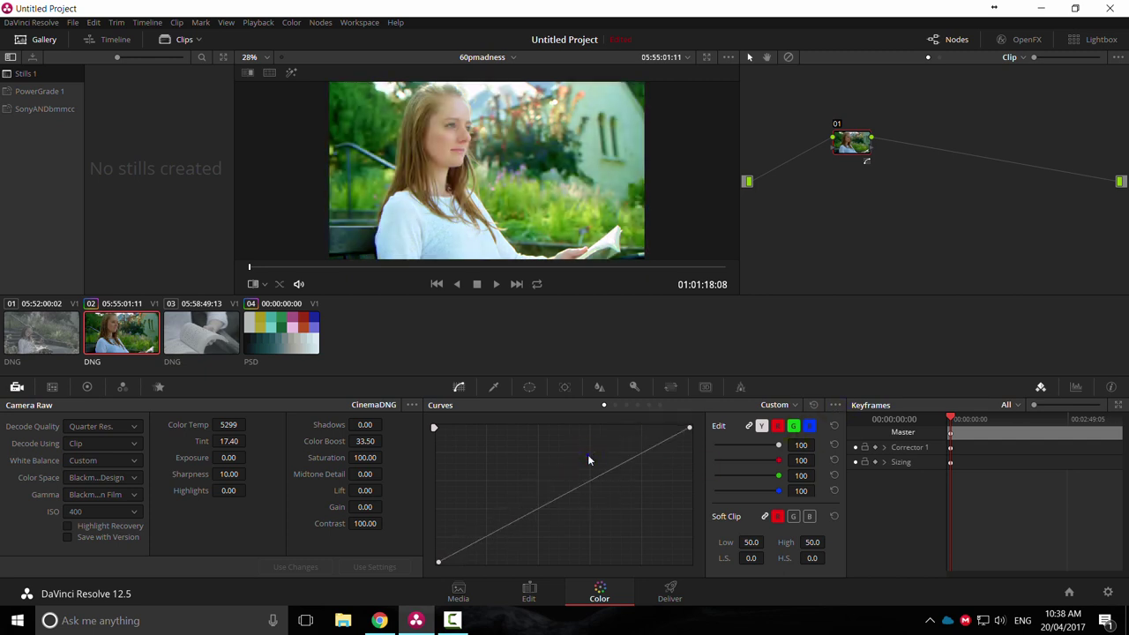
pyautogui.click(593, 479)
pyautogui.moveTo(582, 481)
pyautogui.mouseDown()
pyautogui.moveTo(564, 453)
pyautogui.moveTo(617, 509)
pyautogui.moveTo(579, 470)
pyautogui.mouseUp()
pyautogui.rightClick(579, 470)
# Ungang the curves and try out control points along the red curve's shadows and midtones, removing them again.
pyautogui.click(751, 428)
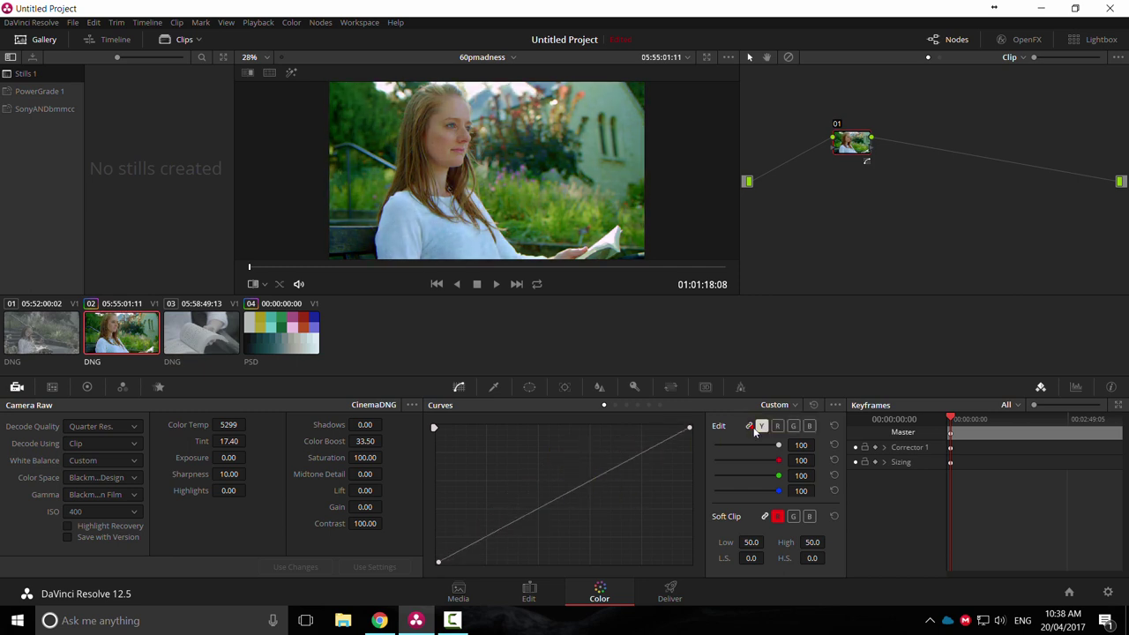
pyautogui.click(777, 427)
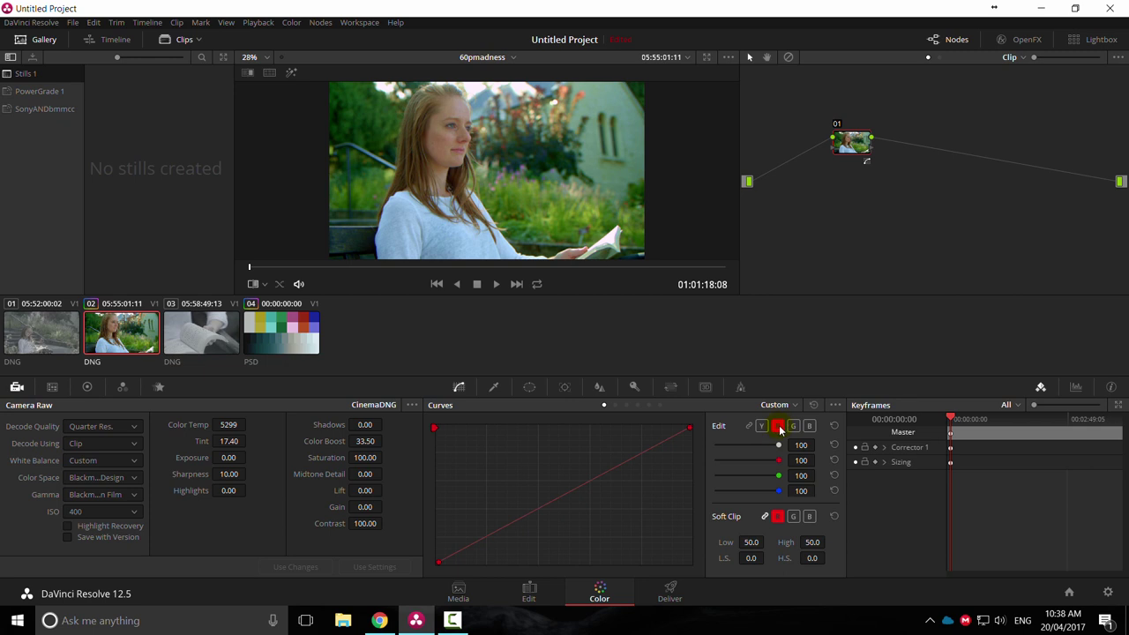
pyautogui.click(522, 524)
pyautogui.rightClick(537, 555)
pyautogui.click(502, 528)
pyautogui.click(468, 548)
pyautogui.moveTo(469, 548)
pyautogui.mouseDown()
pyautogui.moveTo(480, 563)
pyautogui.moveTo(469, 546)
pyautogui.mouseUp()
pyautogui.rightClick(500, 529)
pyautogui.rightClick(563, 496)
pyautogui.rightClick(561, 498)
# Try pulling the red curve's midtones up and down on clip 02, deleting the control point after the trials.
pyautogui.moveTo(561, 501); pyautogui.dragTo(534, 464)
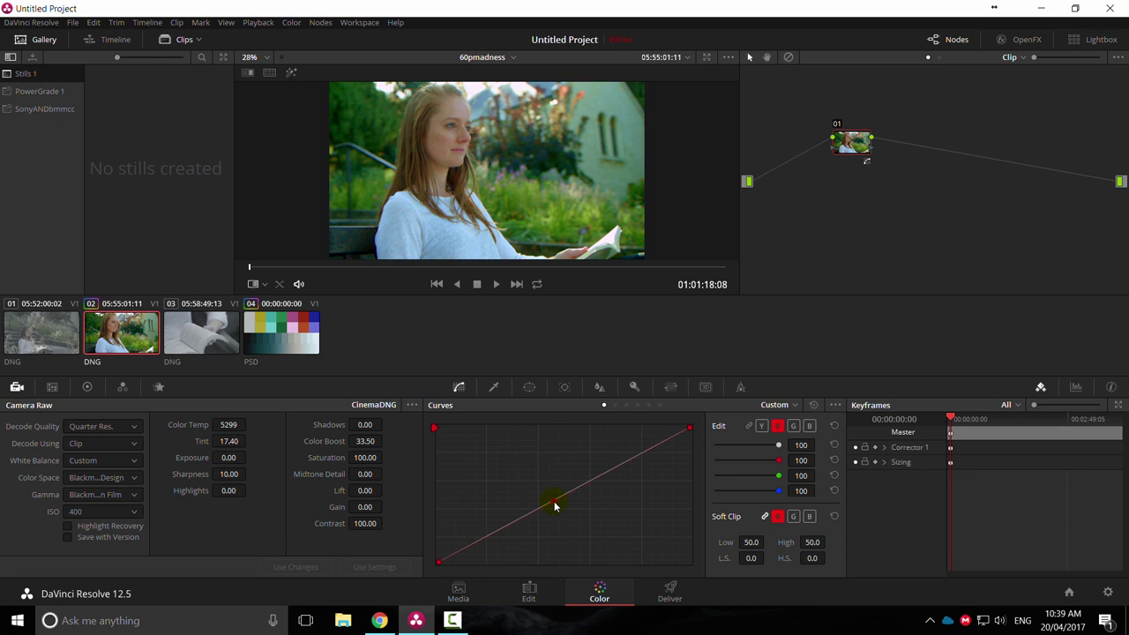
pyautogui.moveTo(554, 505); pyautogui.dragTo(579, 537)
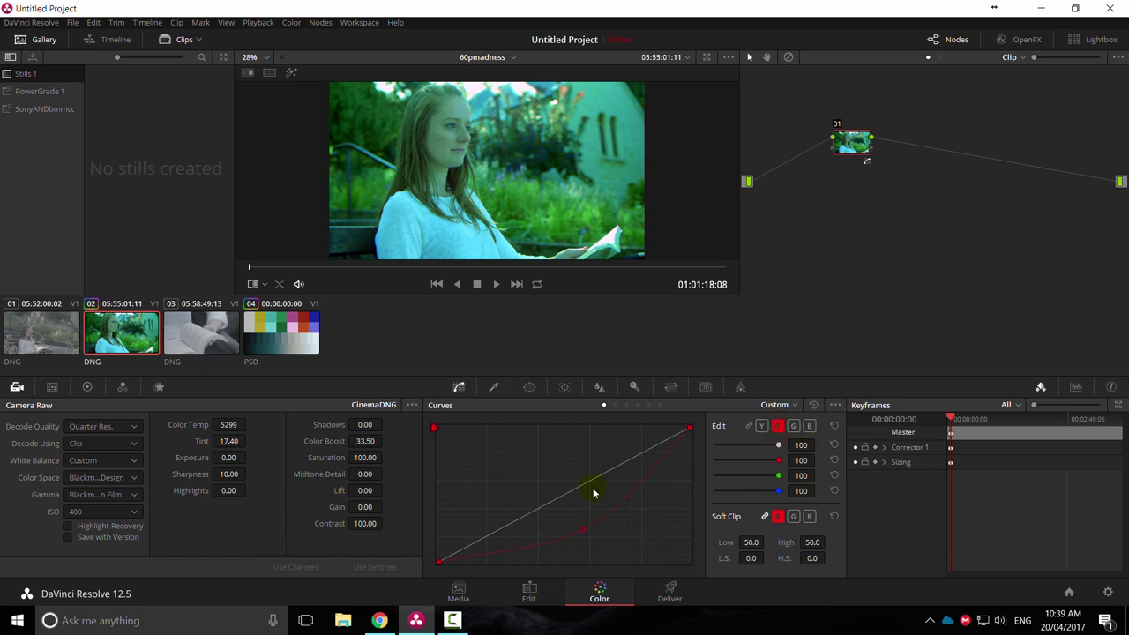
pyautogui.rightClick(582, 532)
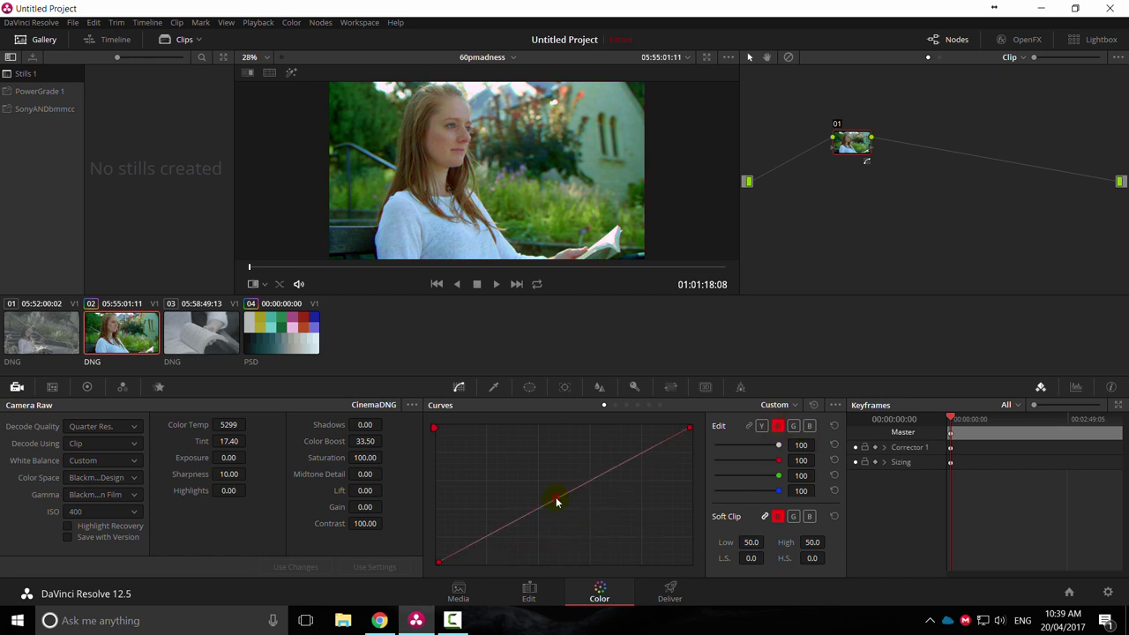
pyautogui.moveTo(557, 502); pyautogui.dragTo(590, 538)
pyautogui.rightClick(588, 534)
# Try lowering the green curve's midtones and the blue curve's midtones separately, clearing each adjustment.
pyautogui.click(794, 426)
pyautogui.moveTo(550, 500); pyautogui.dragTo(587, 537)
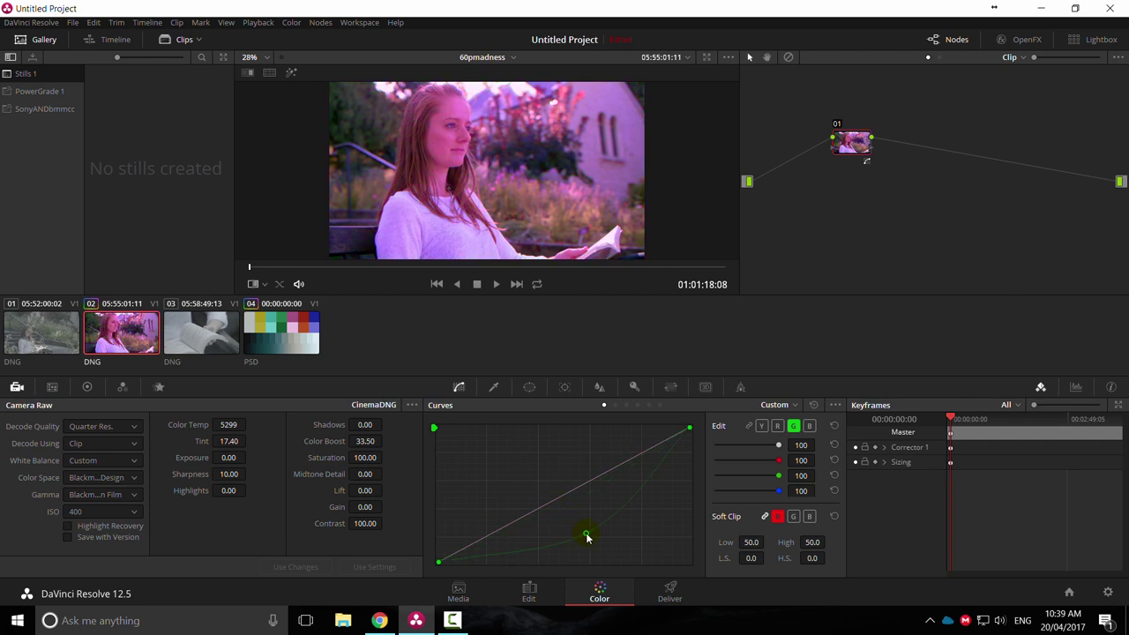
pyautogui.click(809, 427)
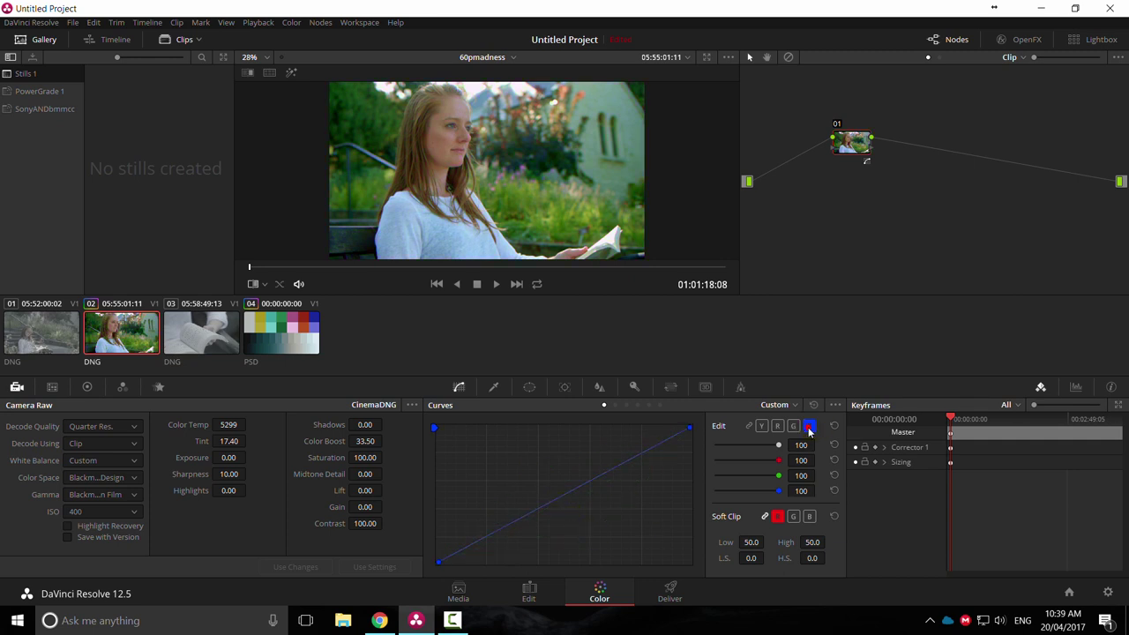
pyautogui.moveTo(533, 511); pyautogui.dragTo(581, 548)
pyautogui.rightClick(582, 548)
# Bend the blue curve's highlights down slightly, gang all channels again and reset all the curves.
pyautogui.moveTo(661, 447)
pyautogui.mouseDown()
pyautogui.moveTo(673, 468)
pyautogui.moveTo(658, 449)
pyautogui.moveTo(664, 456)
pyautogui.mouseUp()
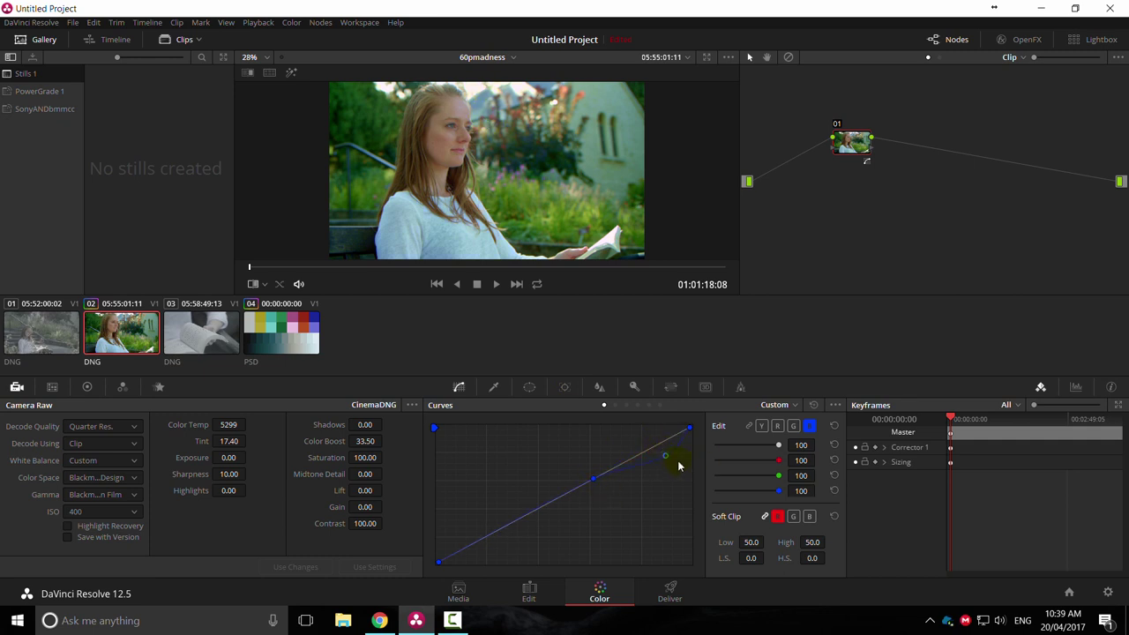
pyautogui.click(749, 425)
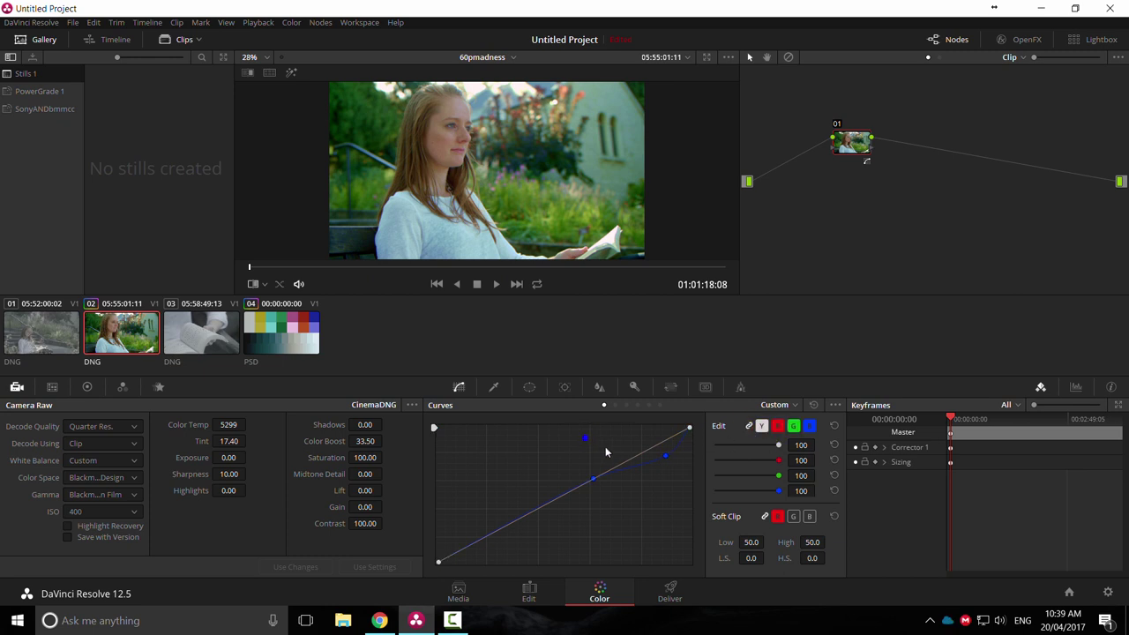
pyautogui.click(813, 405)
# Select the chart clip 04, show its waveform scope and toggle the waveform's luma (Y) channel.
pyautogui.click(294, 334)
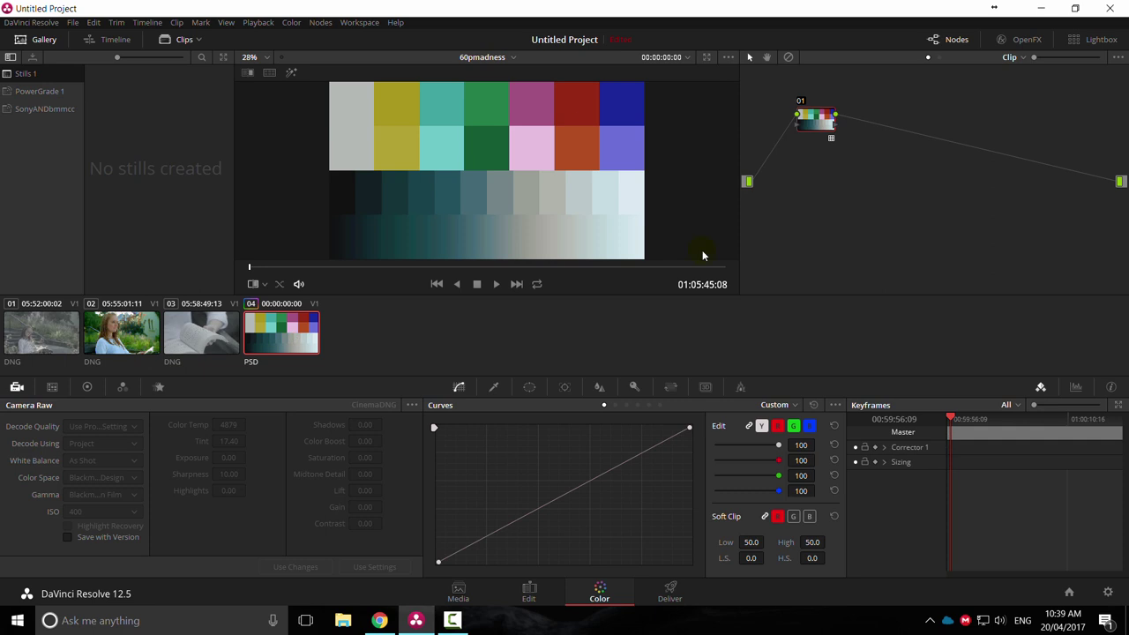
pyautogui.click(1075, 388)
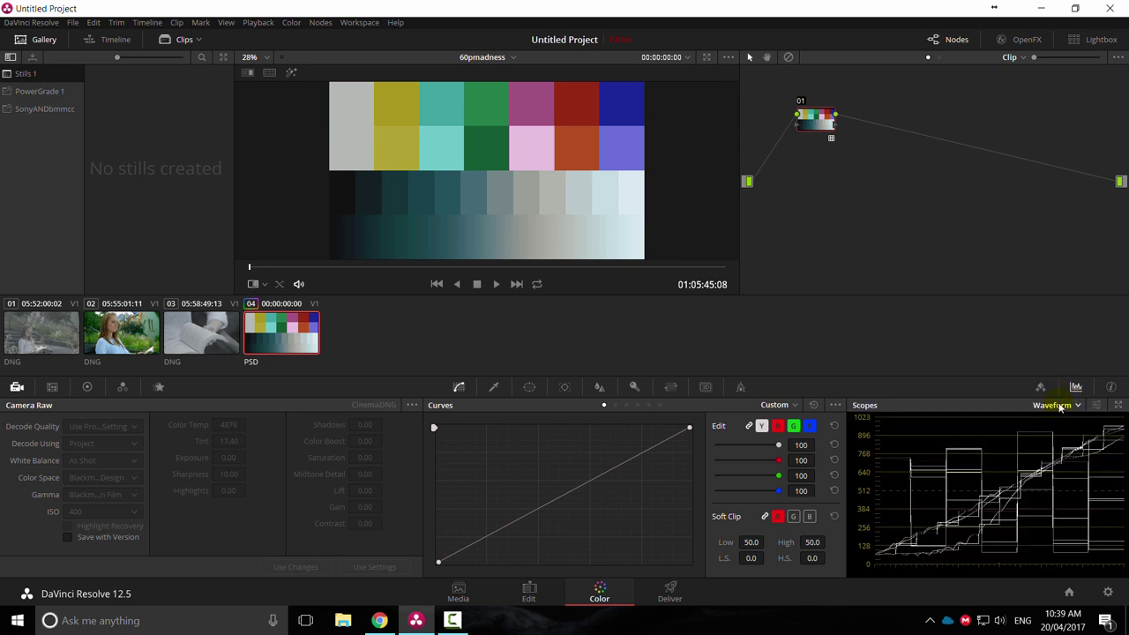
pyautogui.click(1095, 405)
pyautogui.click(1026, 402)
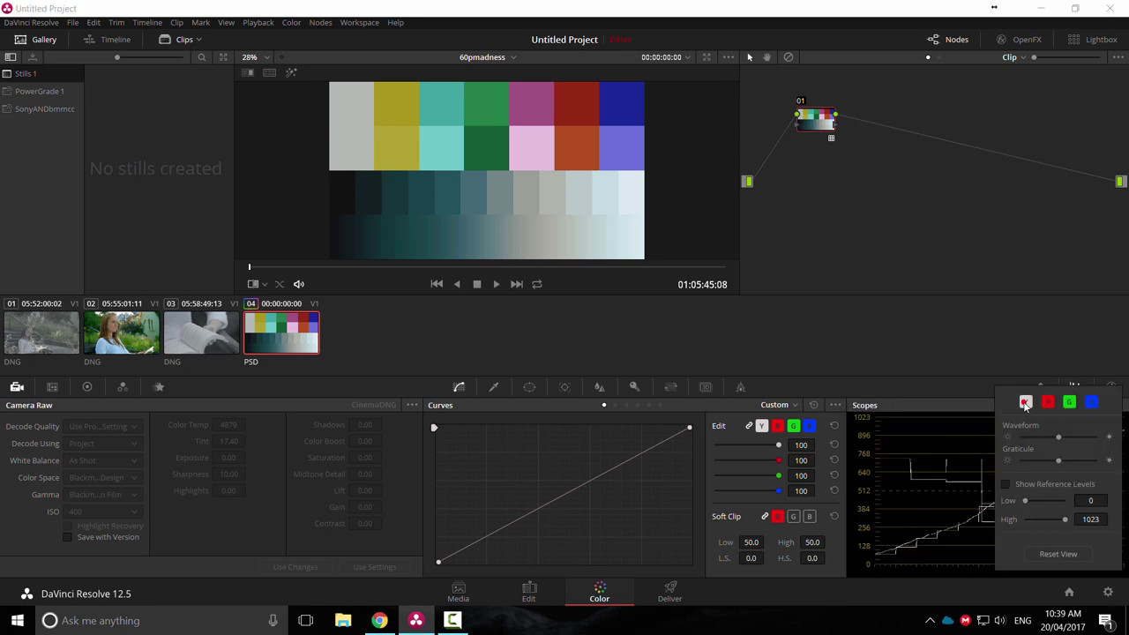
# Open the separate scopes window from the viewer for the chart clip.
pyautogui.rightClick(527, 177)
pyautogui.moveTo(620, 323)
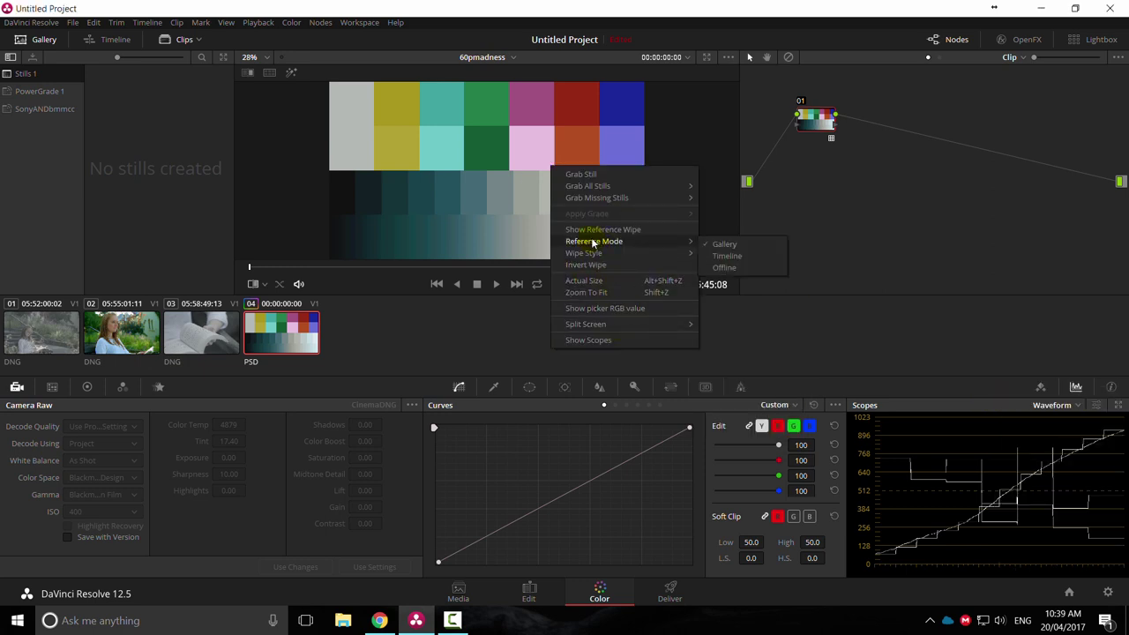
pyautogui.click(598, 340)
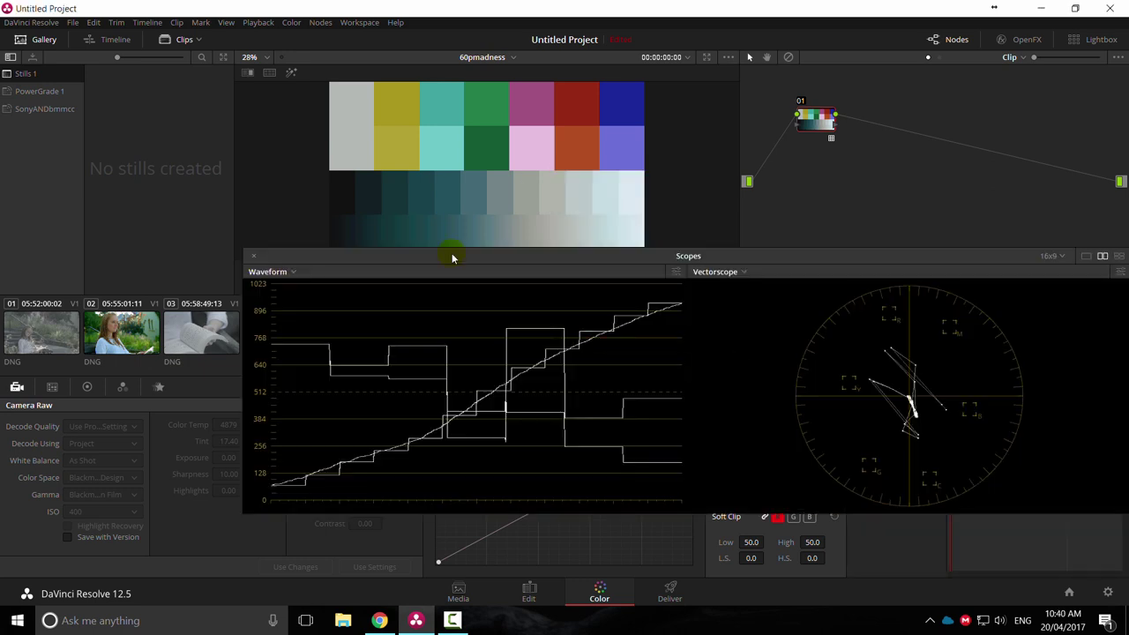
# Toggle the blue channel in the waveform's display settings, and disable the chart's node 01.
pyautogui.click(675, 272)
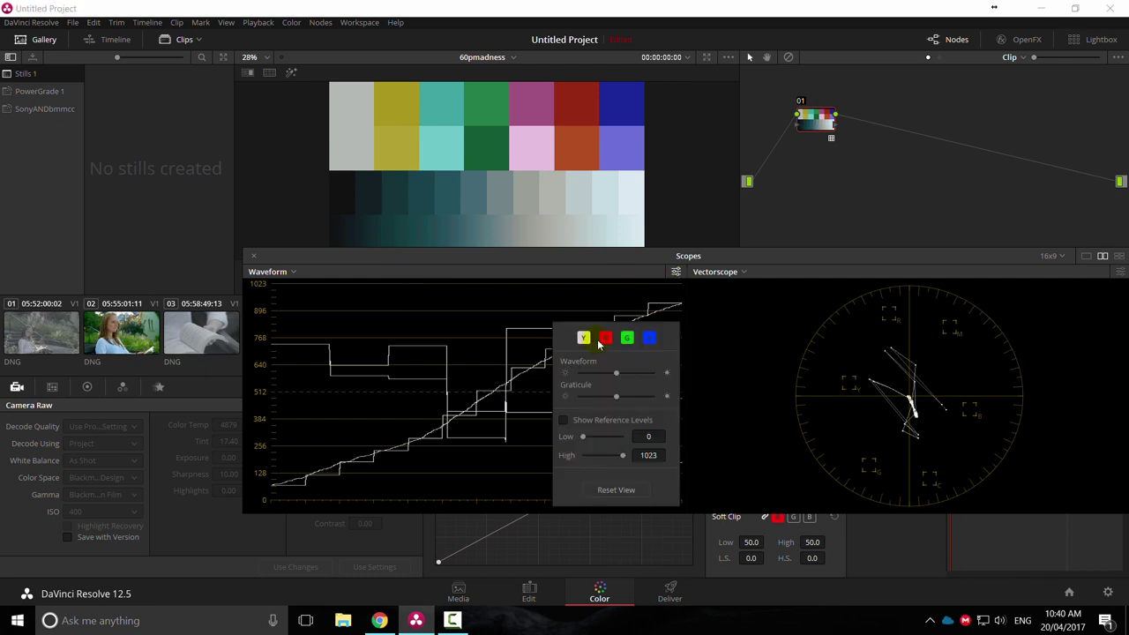
pyautogui.click(649, 338)
pyautogui.click(821, 124)
pyautogui.hotkey('ctrl', 'd')
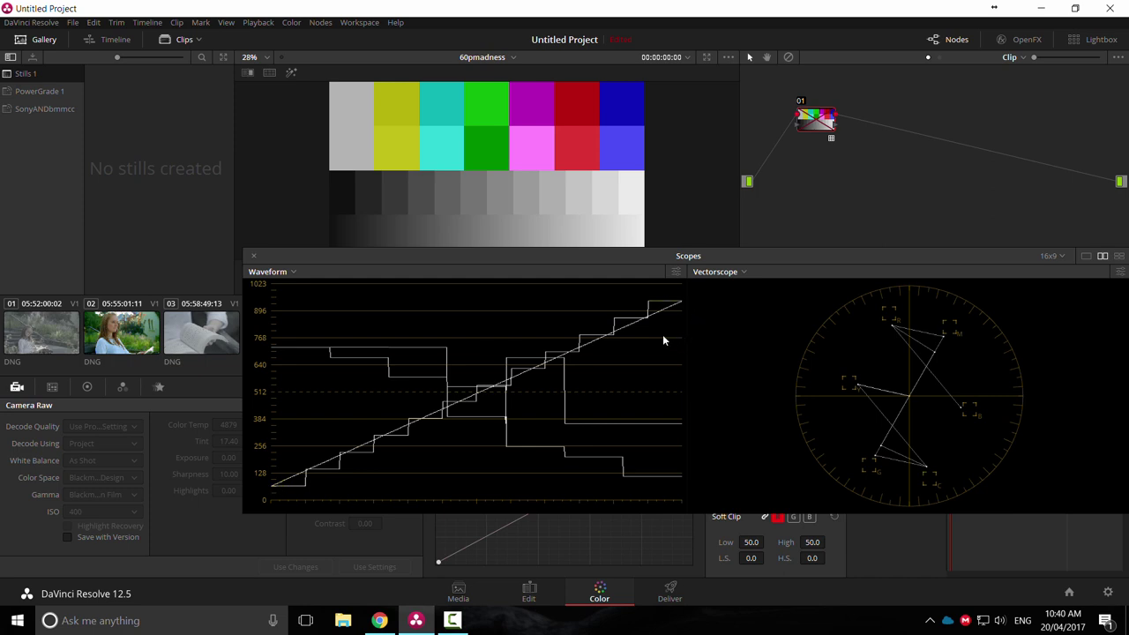
# Compare the chart with its node 01 enabled and disabled, and switch the waveform from luma to the red channel.
pyautogui.hotkey('ctrl', 'd')
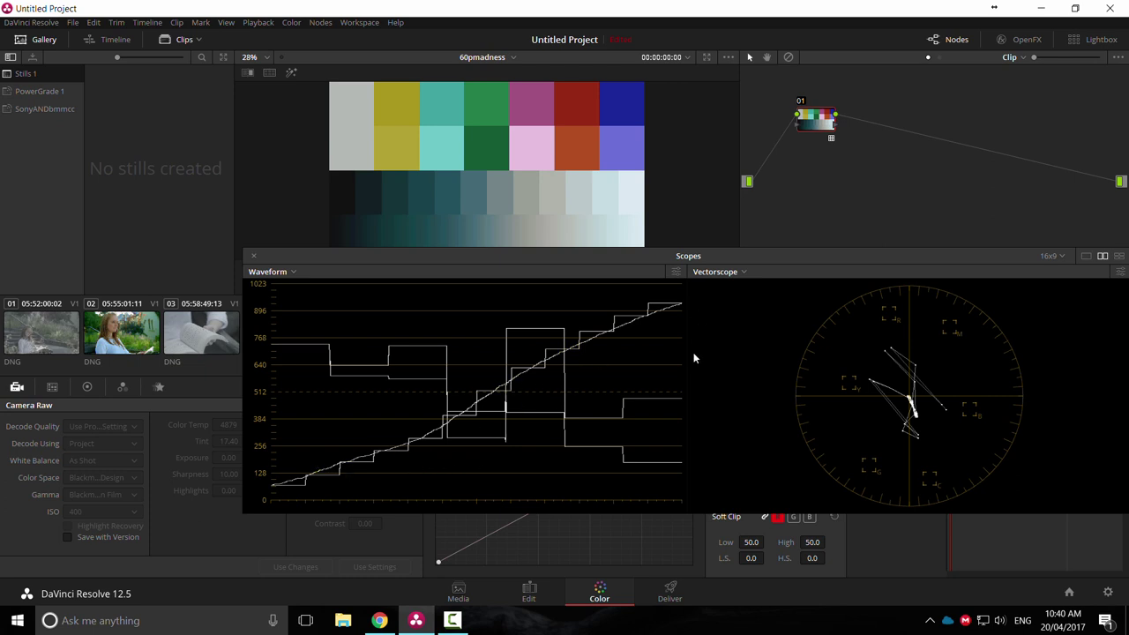
pyautogui.hotkey('ctrl', 'd')
pyautogui.click(676, 273)
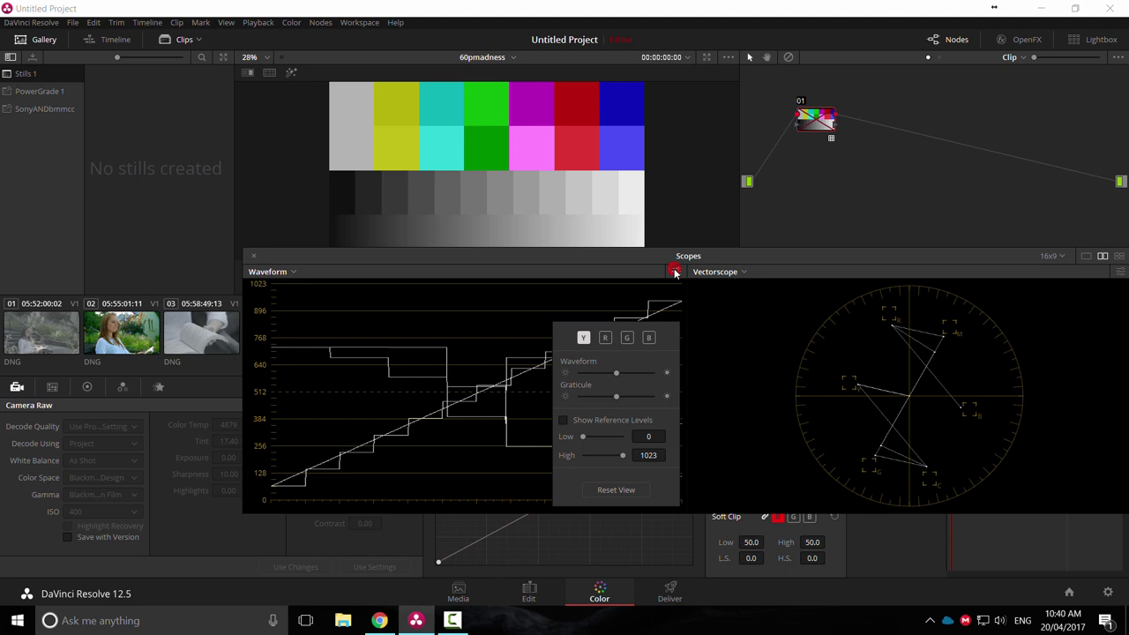
pyautogui.click(583, 337)
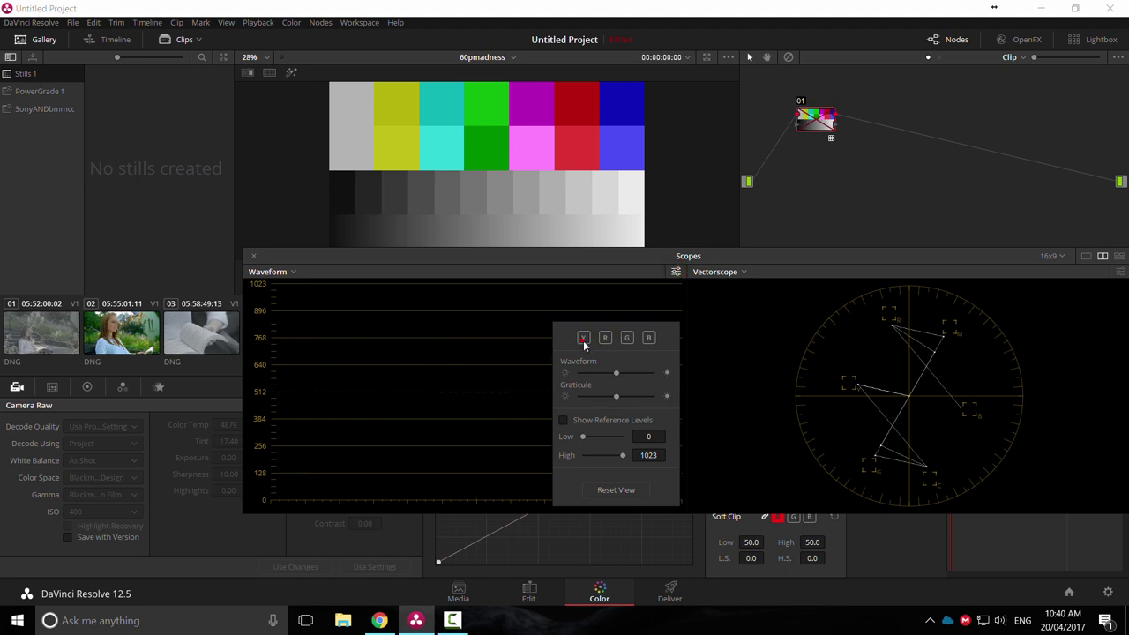
pyautogui.click(605, 339)
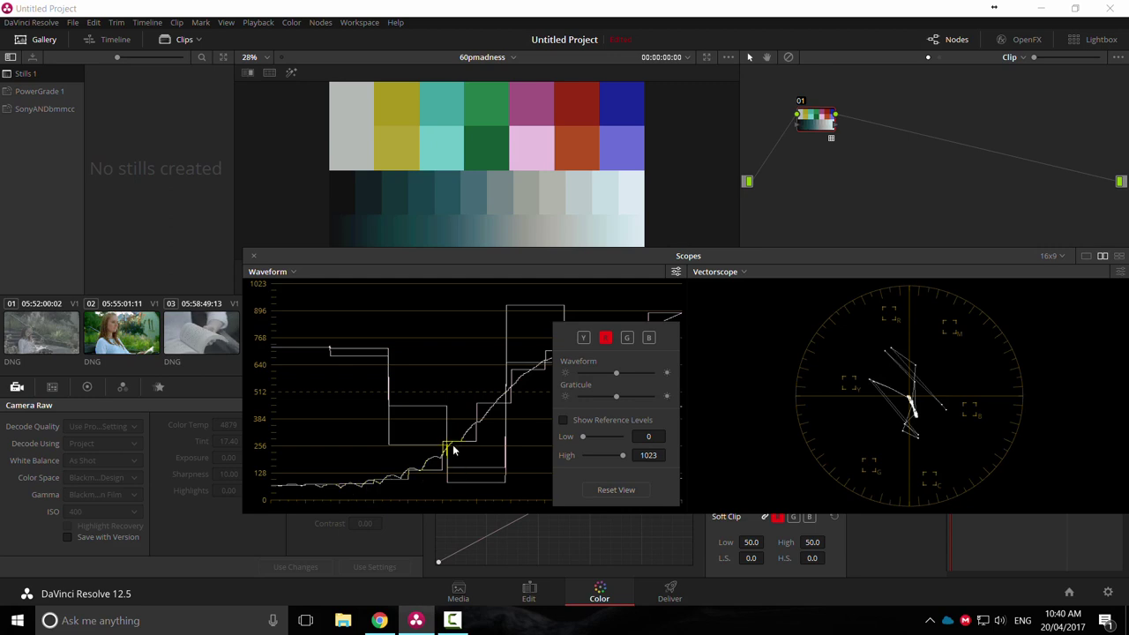
# View the graded chart's green channel alone in the waveform, followed by its blue channel alone.
pyautogui.click(607, 340)
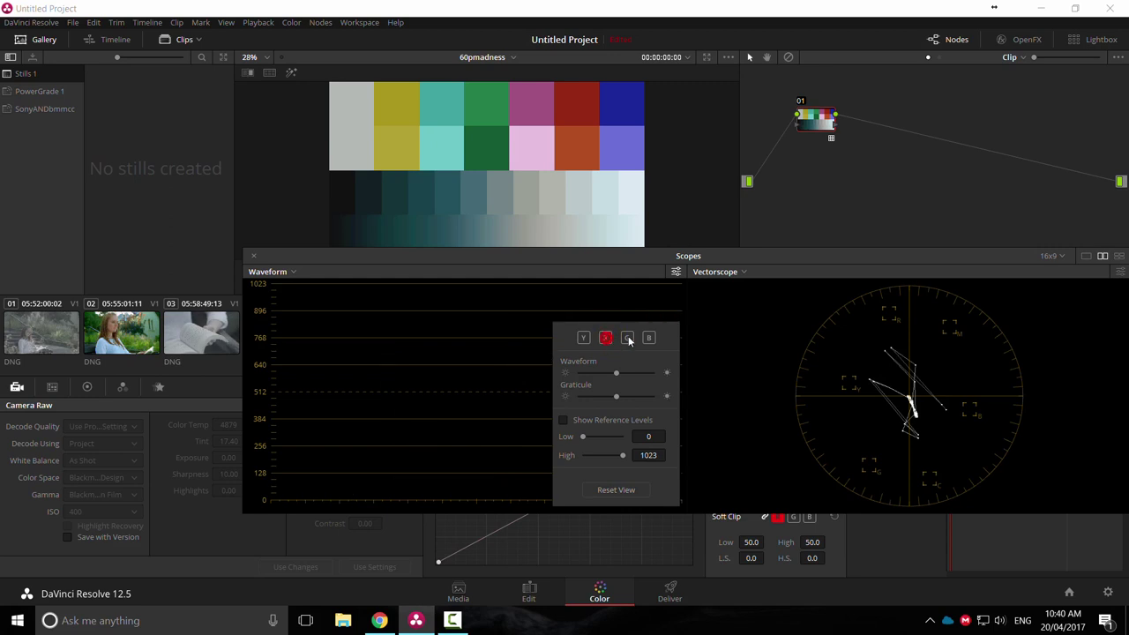
pyautogui.click(626, 338)
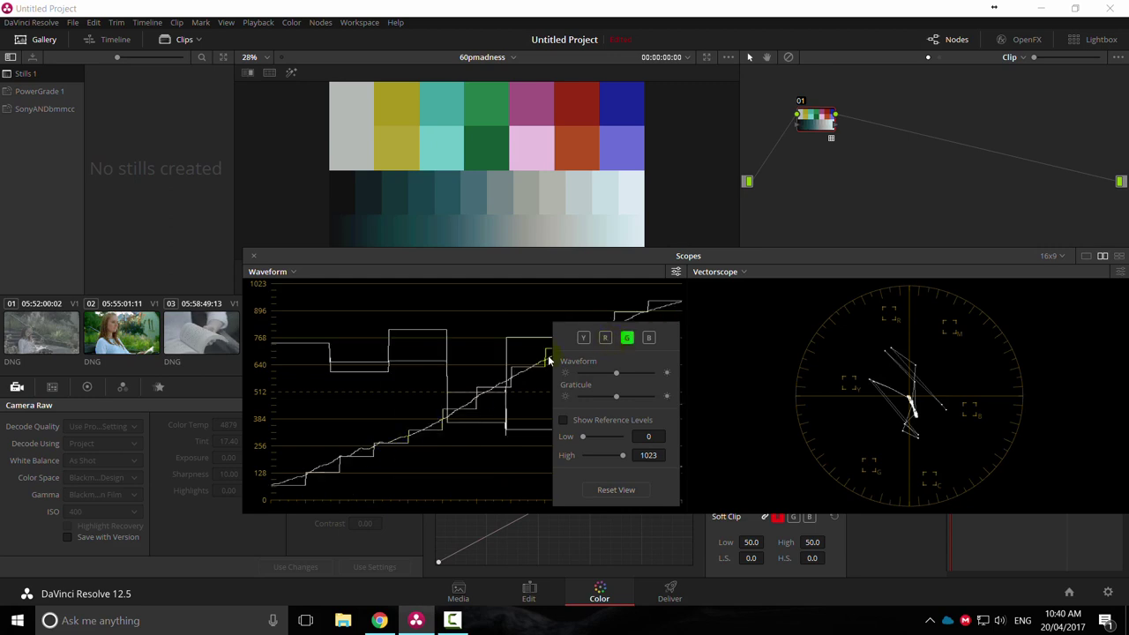
pyautogui.click(627, 339)
pyautogui.click(648, 338)
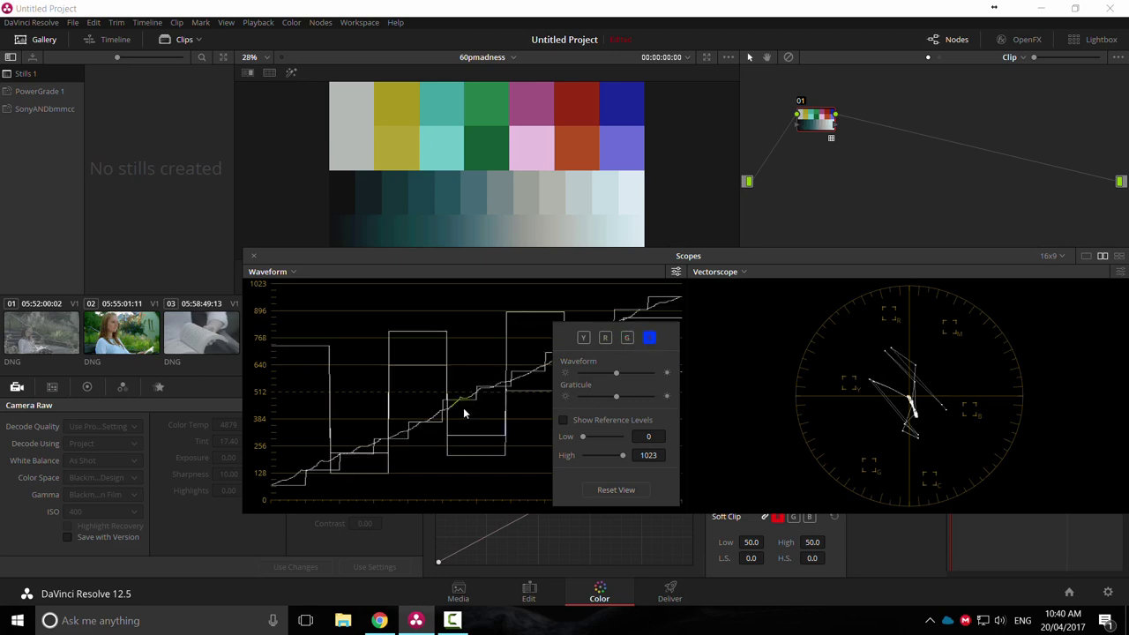
pyautogui.click(648, 338)
# Compare the chart's red channel with its luma in the waveform, and close the scopes window.
pyautogui.click(605, 340)
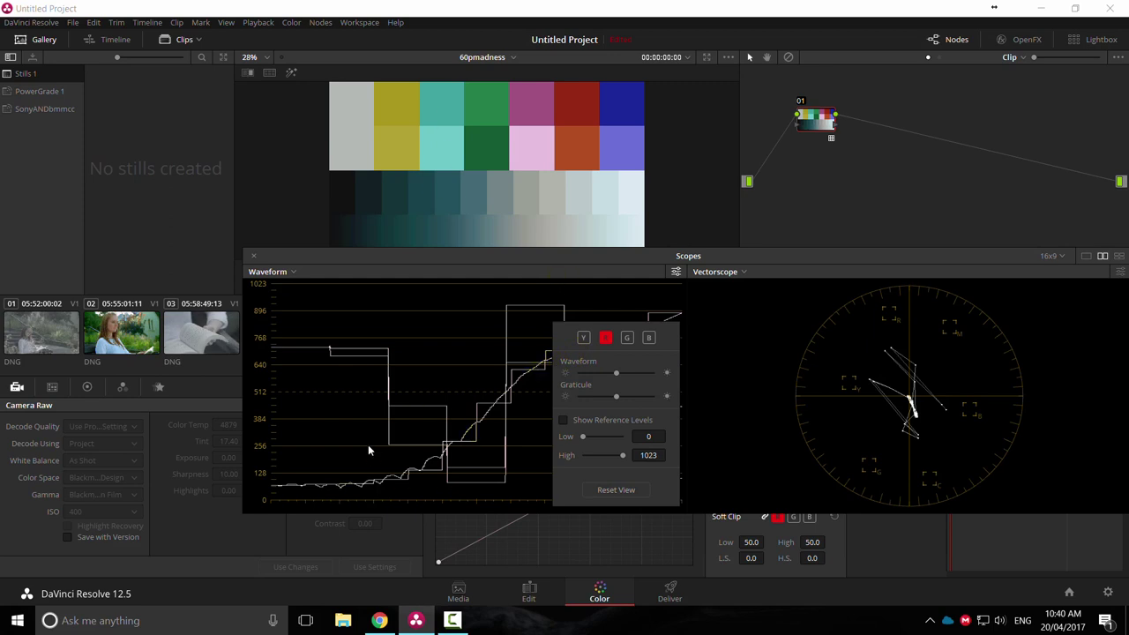
pyautogui.click(584, 340)
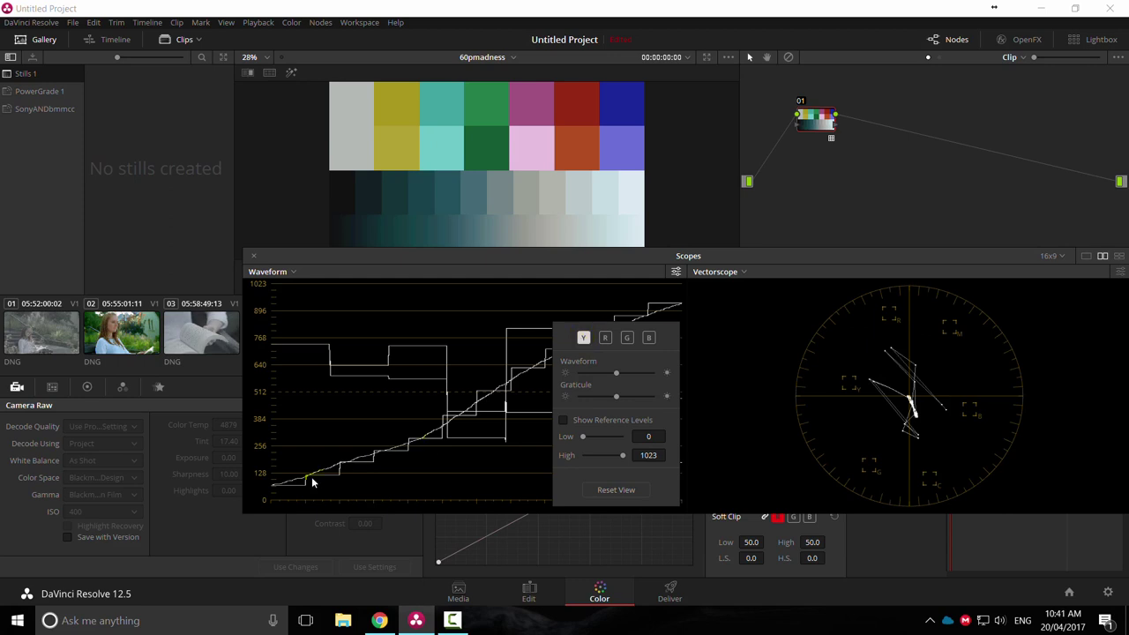
pyautogui.click(583, 340)
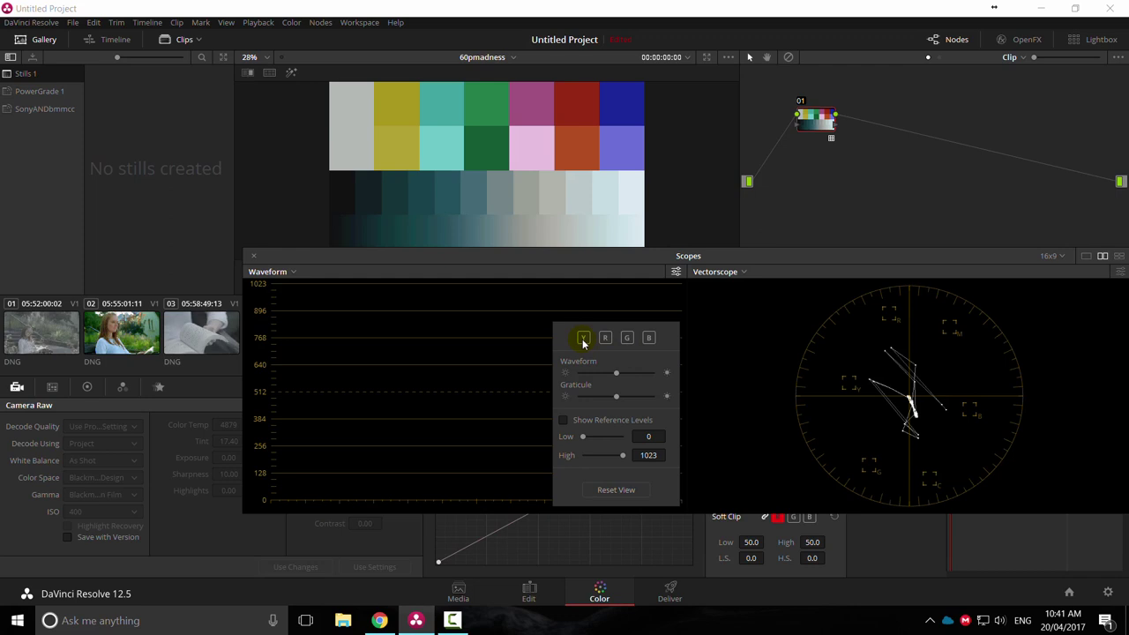
pyautogui.click(254, 257)
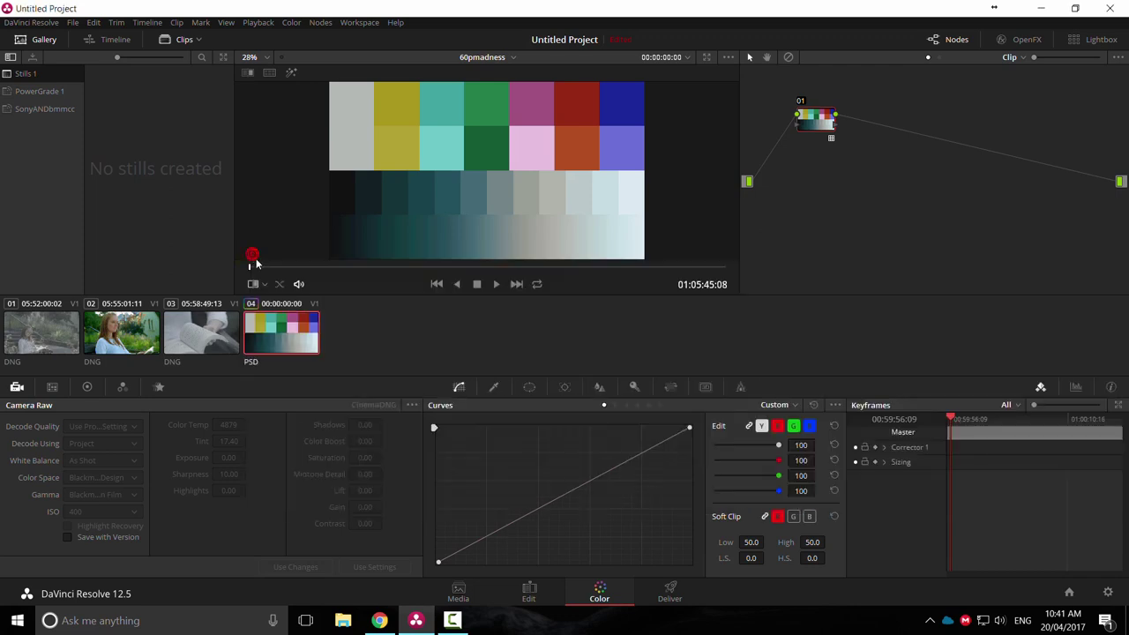
# On clip 02, scrub to a frame of the woman reading and raise node 01's curve slightly in the lower midtones.
pyautogui.click(132, 344)
pyautogui.moveTo(394, 273); pyautogui.dragTo(470, 277)
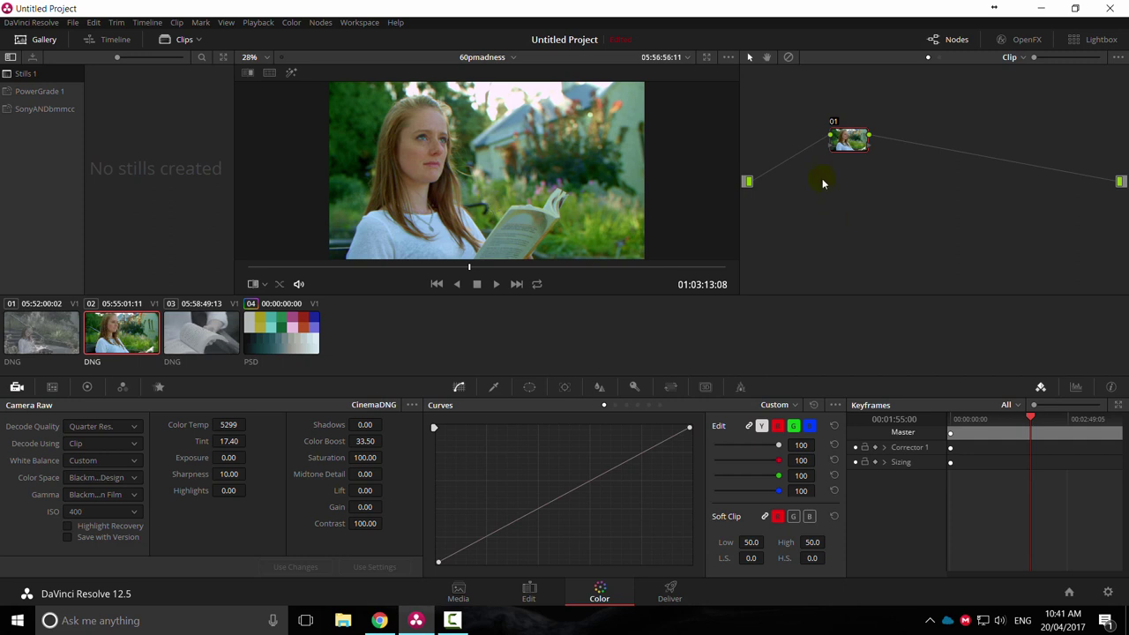
pyautogui.moveTo(841, 150); pyautogui.dragTo(820, 140)
pyautogui.moveTo(530, 515); pyautogui.dragTo(533, 509)
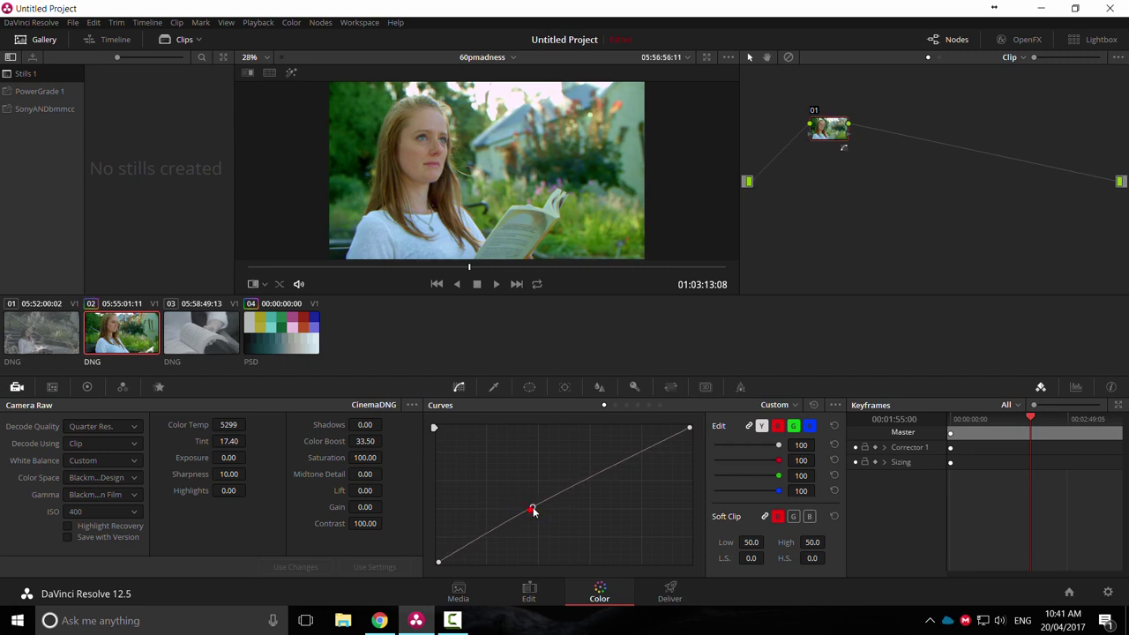
# Add a serial node to clip 02 and place an angled gradient window over the image from its upper right.
pyautogui.click(529, 387)
pyautogui.hotkey('alt', 's')
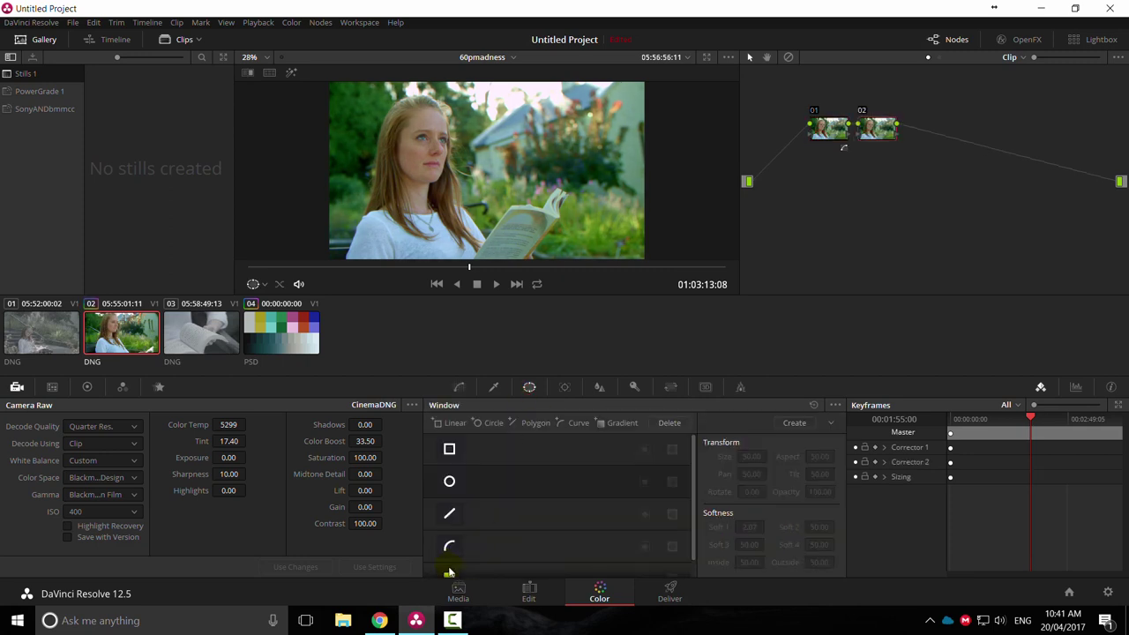
pyautogui.click(449, 560)
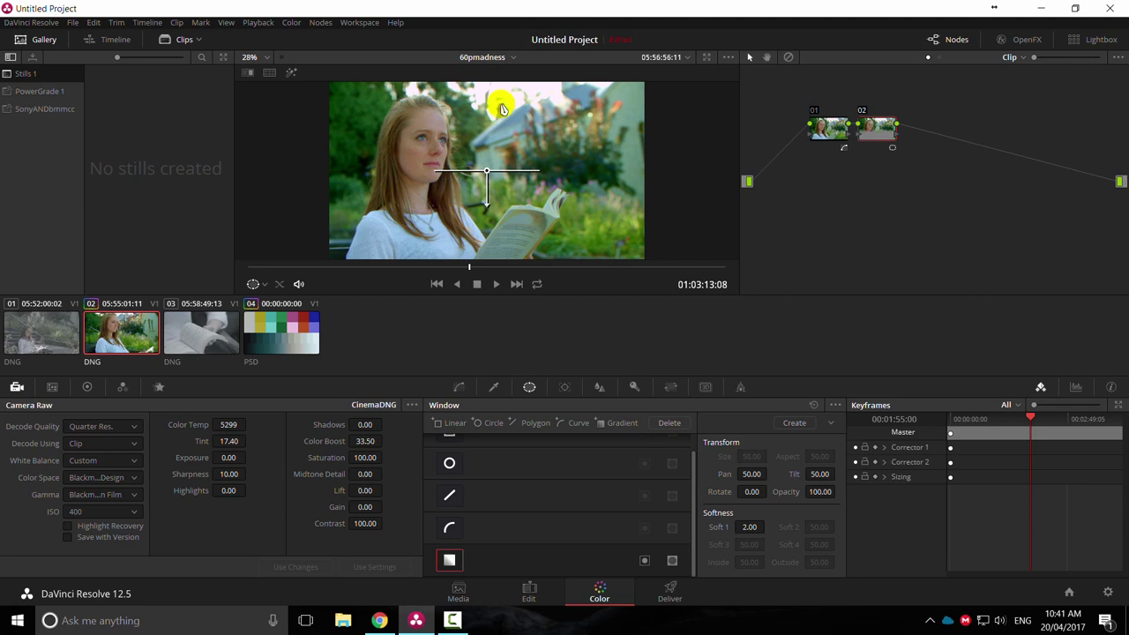
pyautogui.moveTo(487, 171)
pyautogui.mouseDown()
pyautogui.moveTo(591, 98)
pyautogui.moveTo(510, 182)
pyautogui.moveTo(494, 184)
pyautogui.mouseUp()
pyautogui.moveTo(592, 98); pyautogui.dragTo(625, 84)
pyautogui.scroll(-2, 593, 130)
# Raise node 02's curve midtones and set its gradient window to pan about 56, tilt about 55, rotation about 41 and softness about 8.5.
pyautogui.click(459, 387)
pyautogui.moveTo(588, 482); pyautogui.dragTo(557, 469)
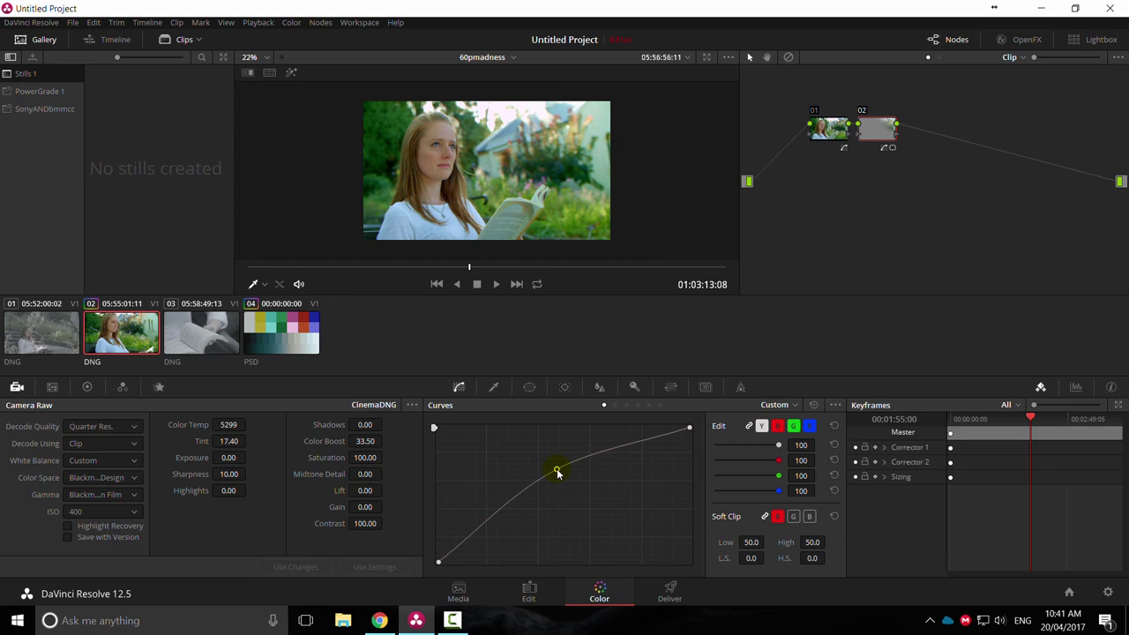
pyautogui.click(529, 386)
pyautogui.moveTo(594, 102); pyautogui.dragTo(549, 121)
pyautogui.moveTo(473, 192); pyautogui.dragTo(478, 225)
# Reset node 02's gain and pull only its blue curve's highlights down.
pyautogui.click(86, 387)
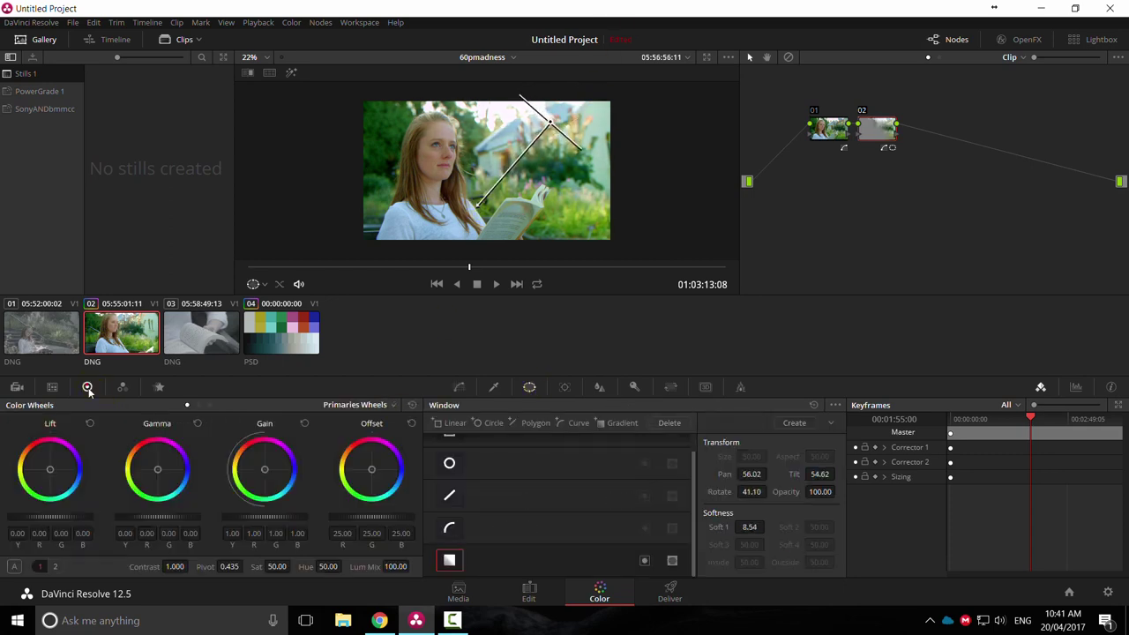
pyautogui.click(304, 424)
pyautogui.click(458, 386)
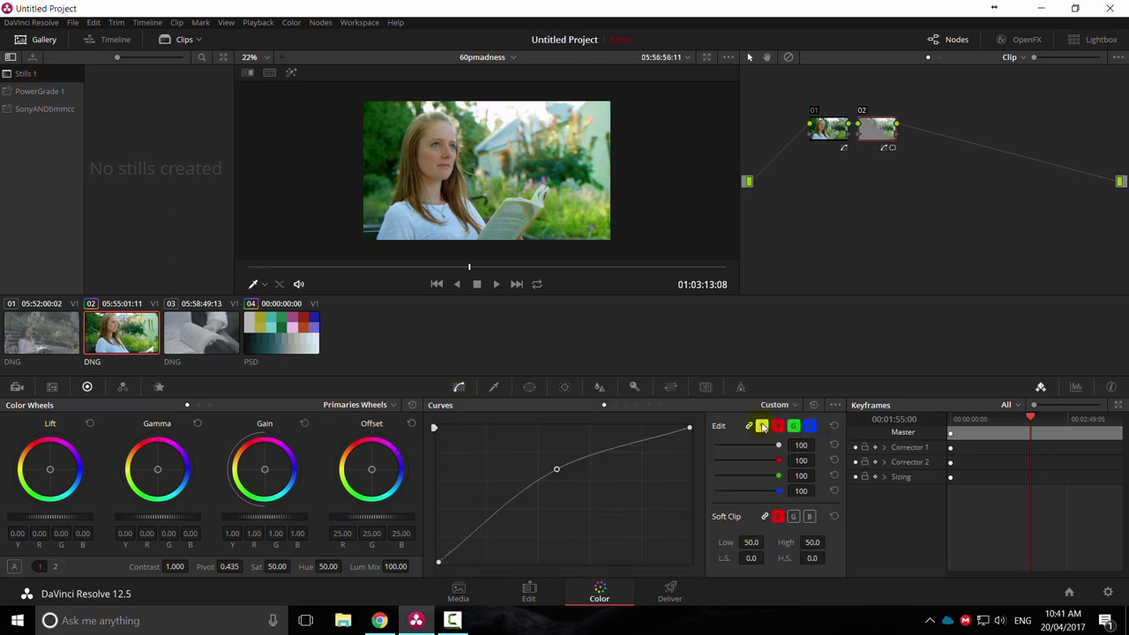
pyautogui.click(810, 426)
pyautogui.moveTo(636, 447); pyautogui.dragTo(651, 461)
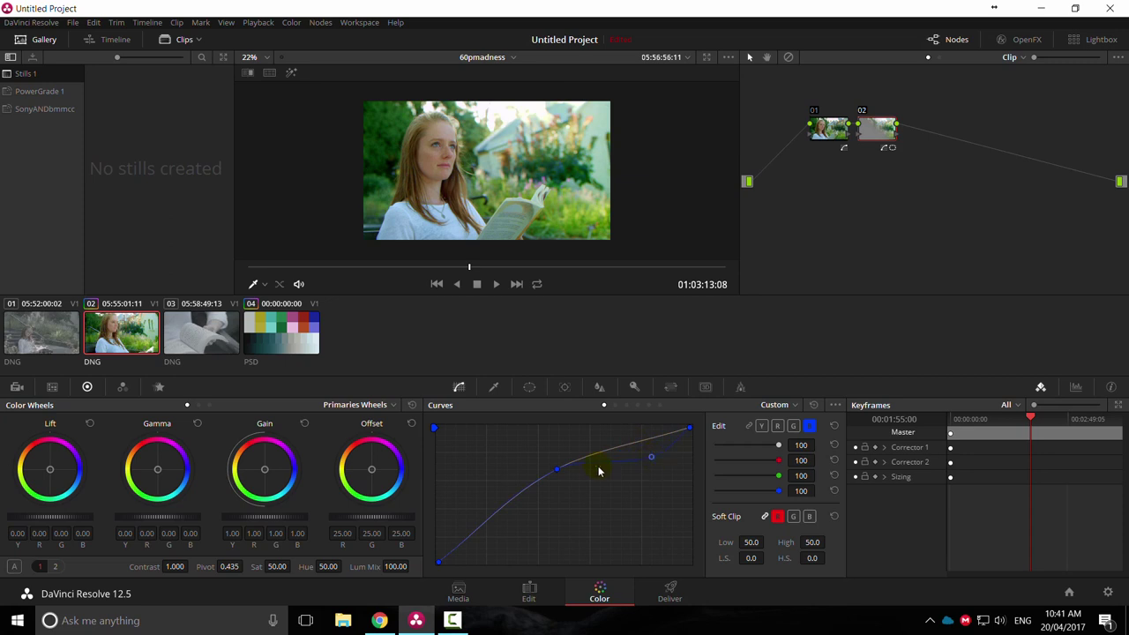
pyautogui.click(555, 474)
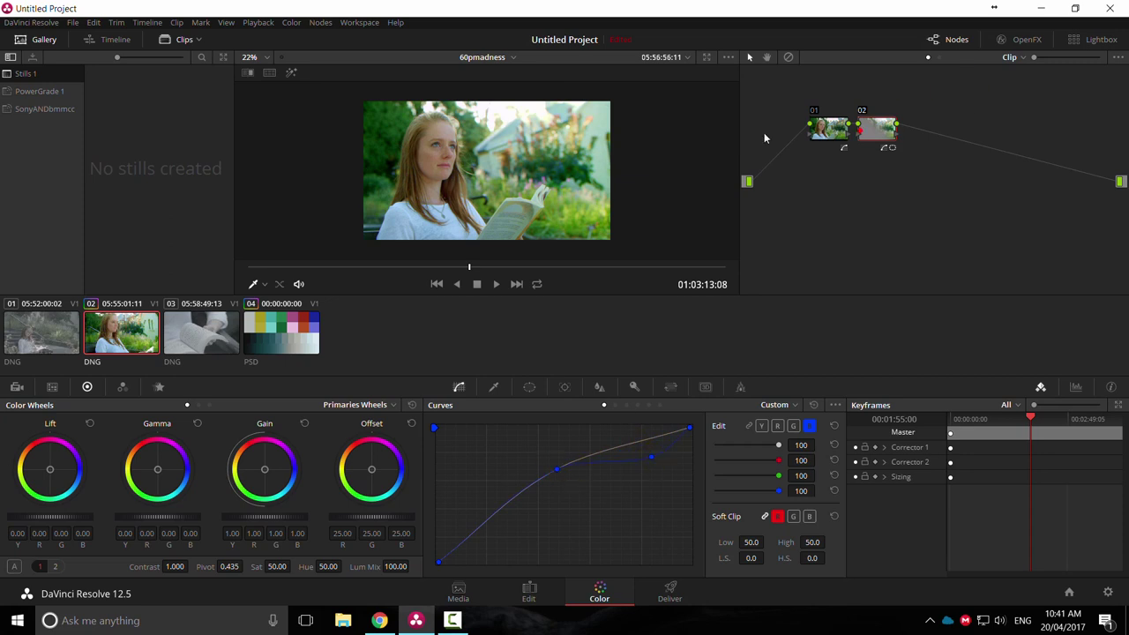
# Copy clip 02's grade onto clips 03 and 01.
pyautogui.click(216, 331)
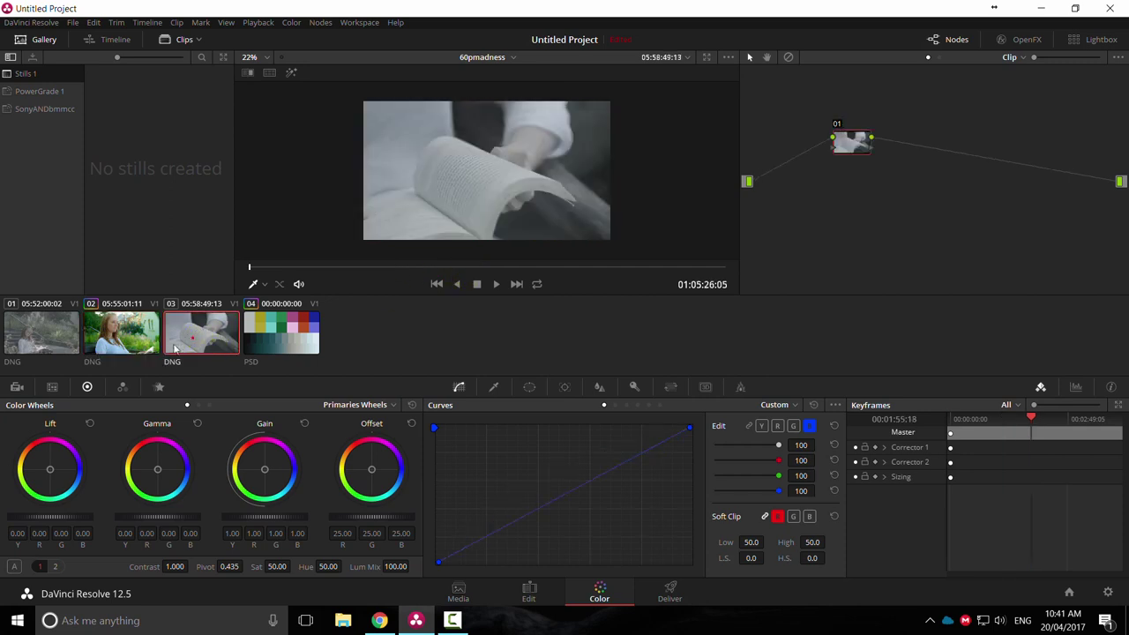
pyautogui.middleClick(100, 344)
pyautogui.click(37, 329)
pyautogui.middleClick(106, 340)
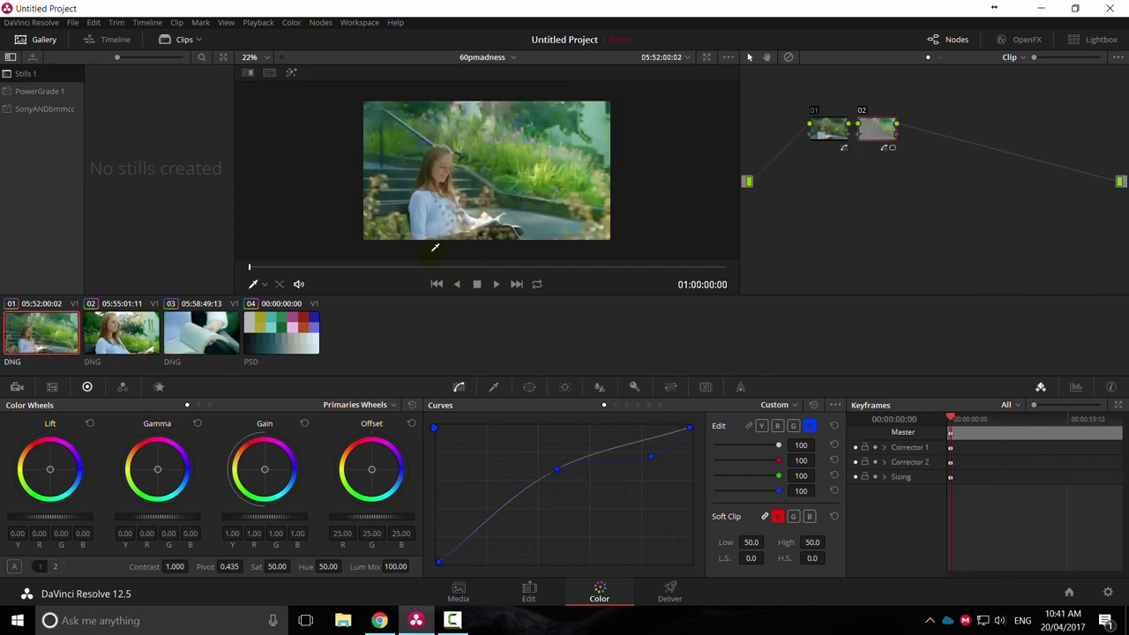
# Scrub through clip 01 and review the chart clip 04 and clip 03 before returning to clip 01.
pyautogui.click(458, 267)
pyautogui.moveTo(495, 278); pyautogui.dragTo(597, 268)
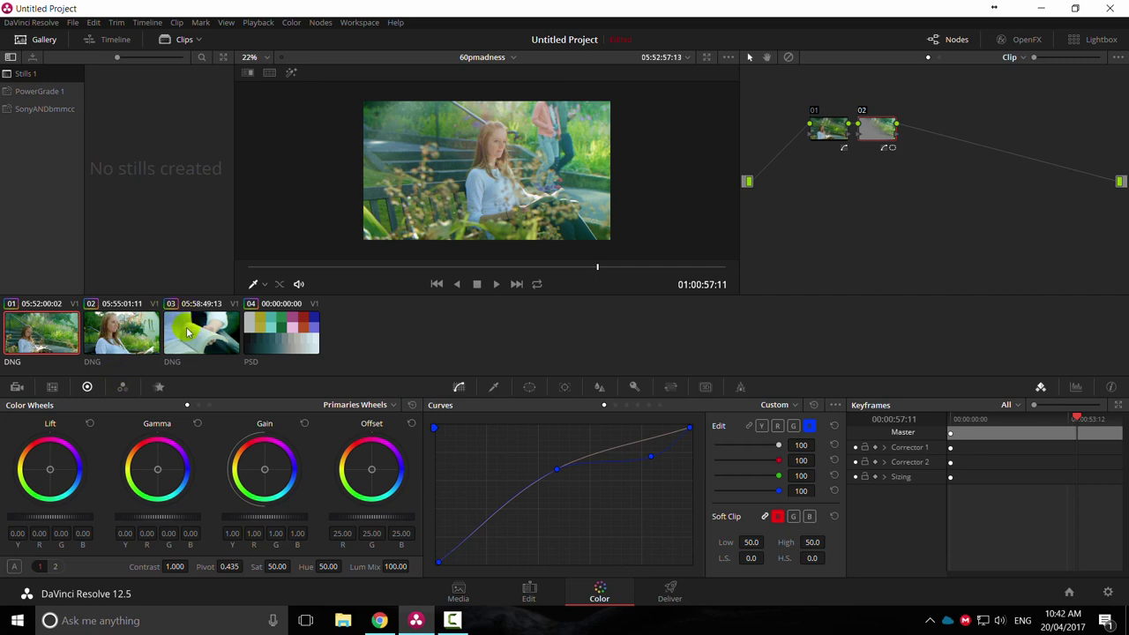
pyautogui.click(269, 347)
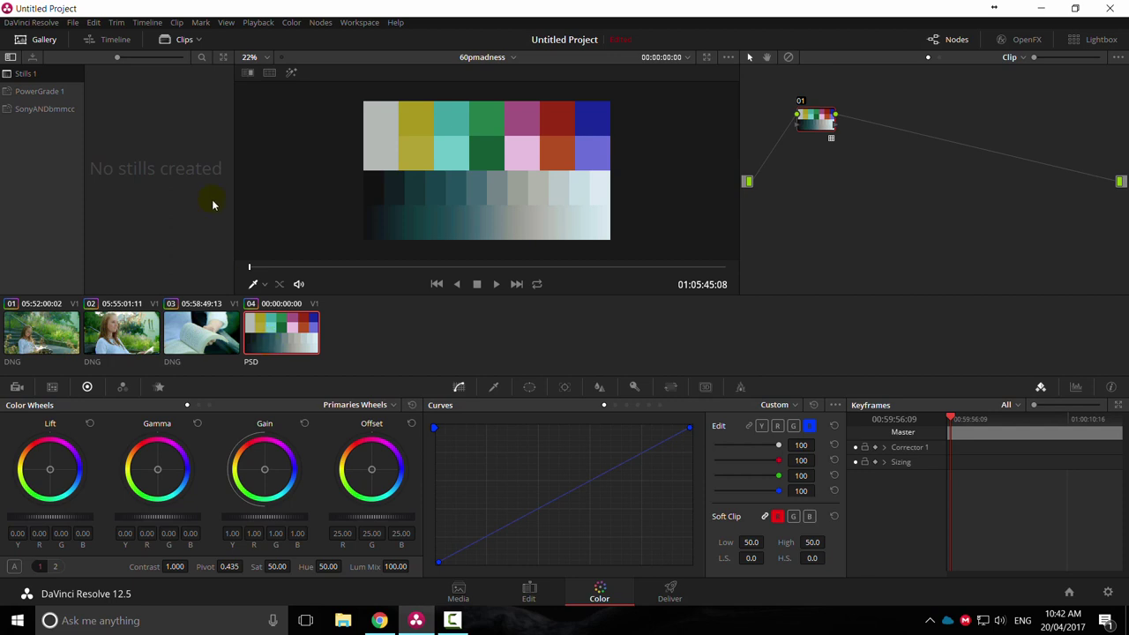
pyautogui.click(201, 333)
pyautogui.click(66, 330)
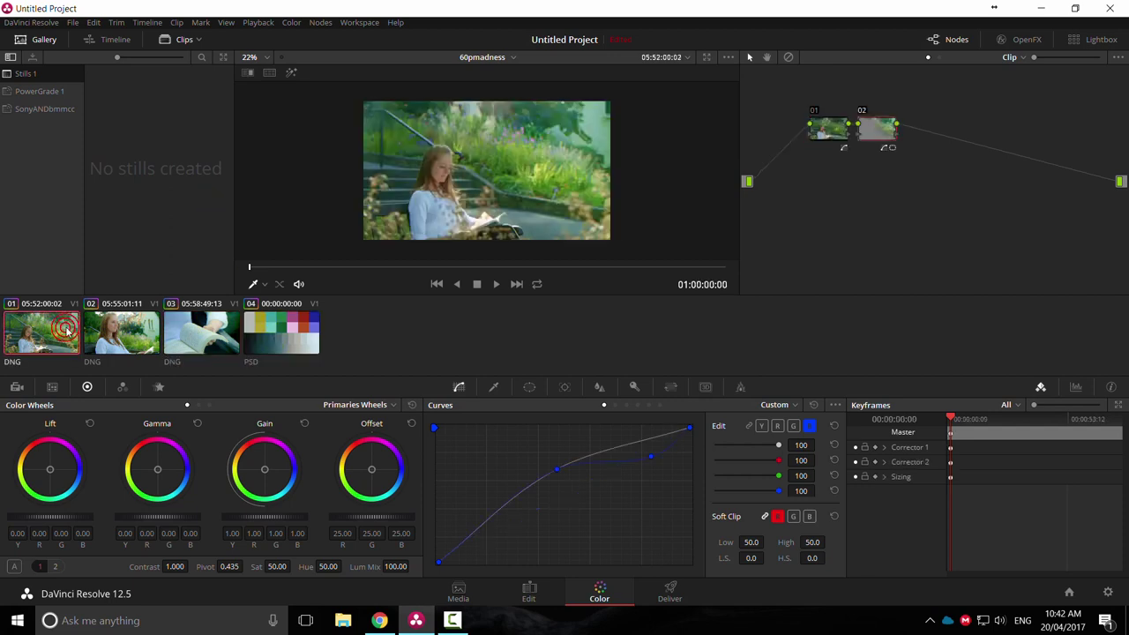
# Insert a node before clip 01's node 01 and apply the Rec709 Fujifilm 3513DI D55 film look 3D LUT to it.
pyautogui.click(833, 130)
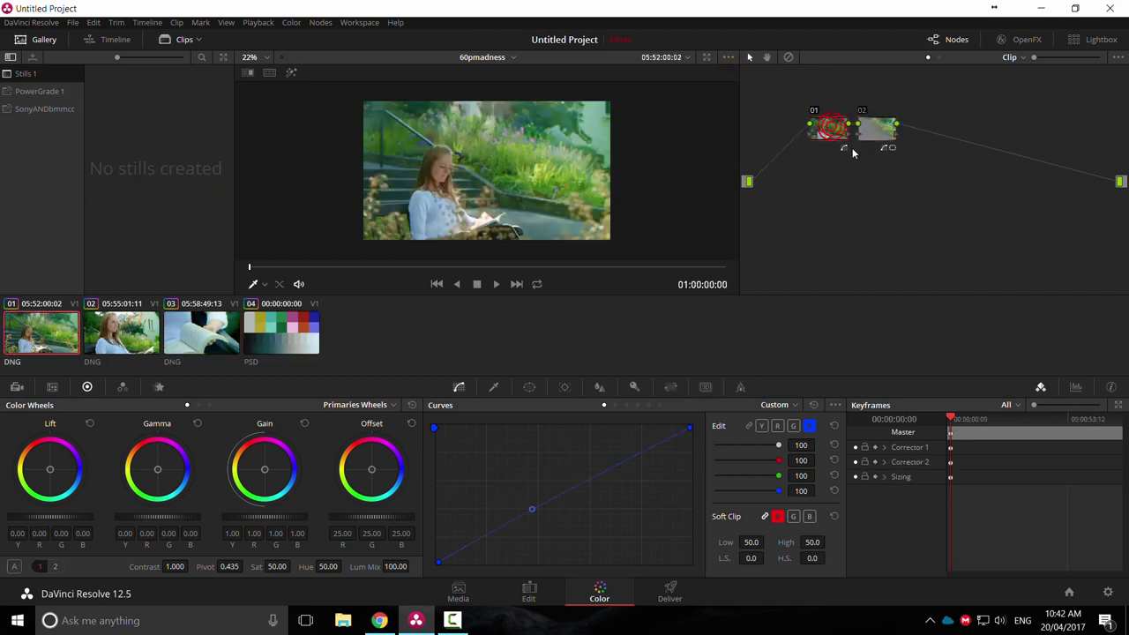
pyautogui.hotkey('shift', 's')
pyautogui.moveTo(825, 172); pyautogui.dragTo(773, 90)
pyautogui.rightClick(773, 89)
pyautogui.moveTo(819, 219)
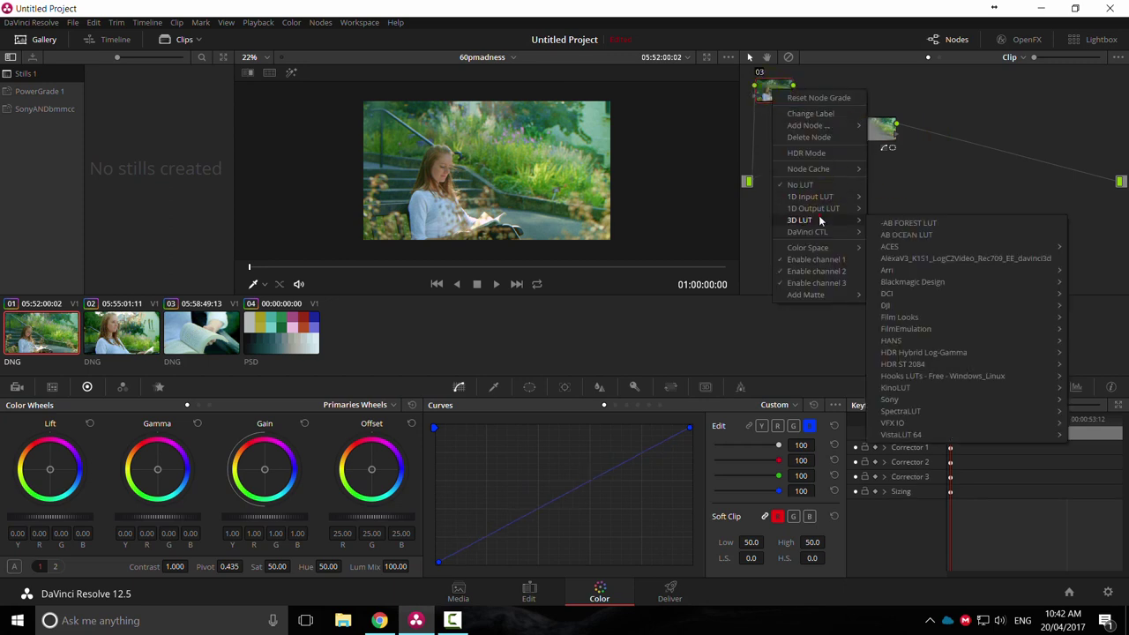
pyautogui.moveTo(900, 317)
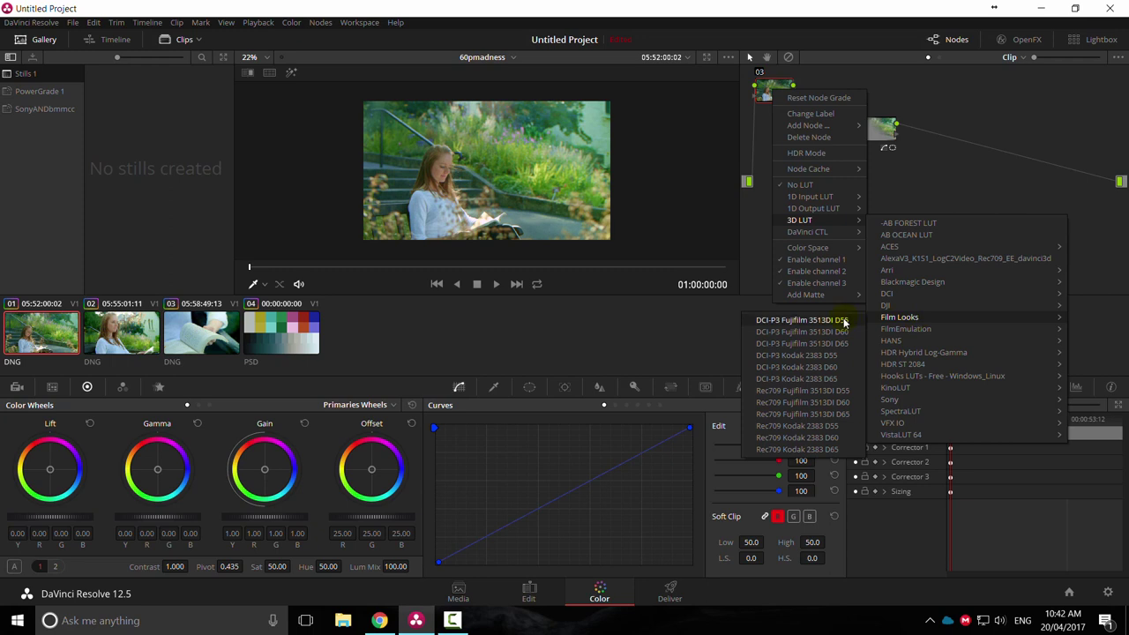
pyautogui.click(826, 395)
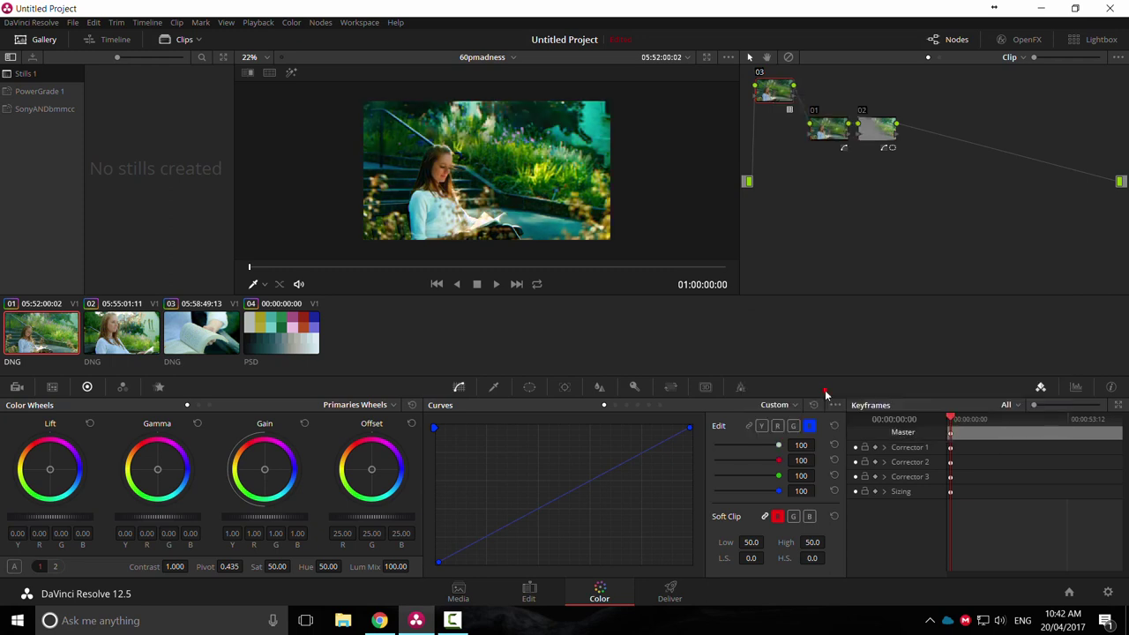
# Reposition the LUT node 03 in clip 01's node graph and delete it.
pyautogui.moveTo(784, 92); pyautogui.dragTo(784, 104)
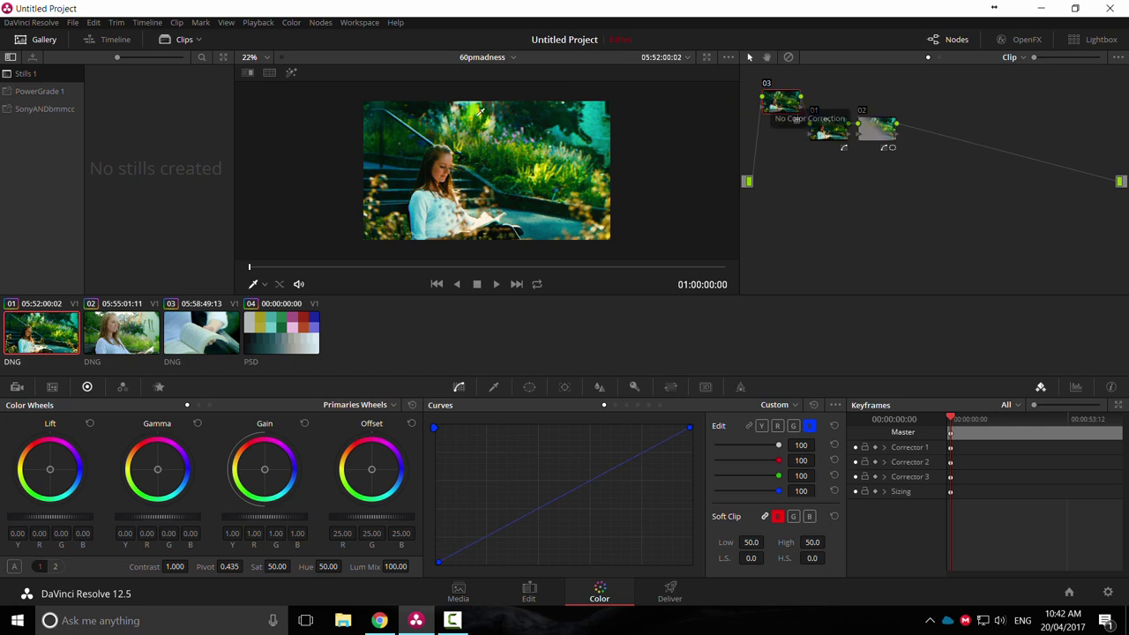
pyautogui.moveTo(780, 106); pyautogui.dragTo(773, 105)
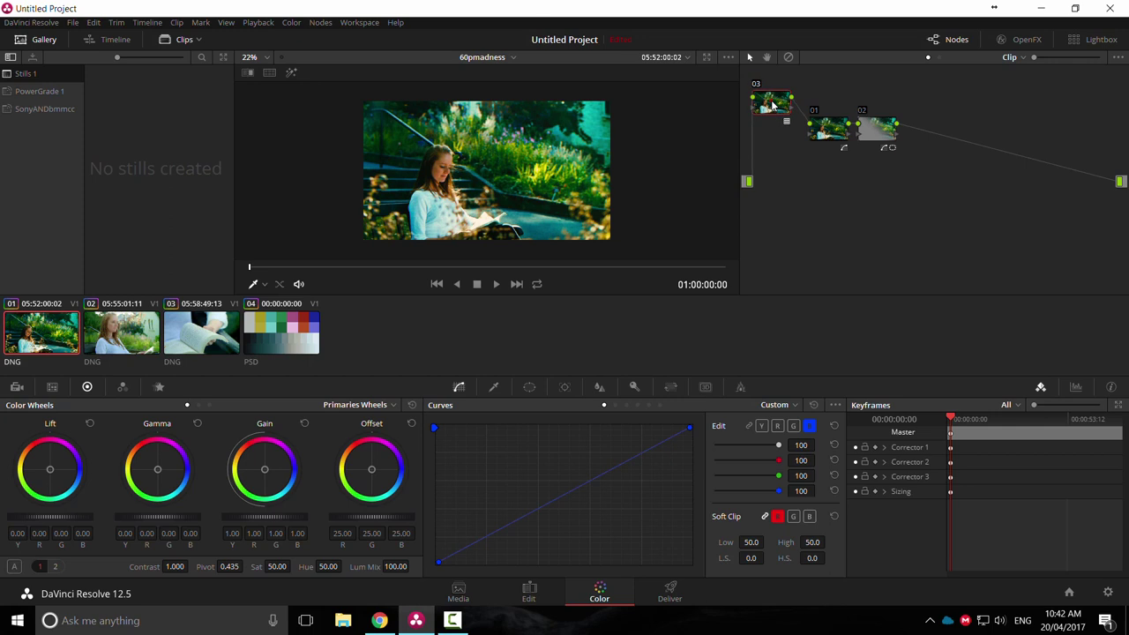
pyautogui.rightClick(765, 98)
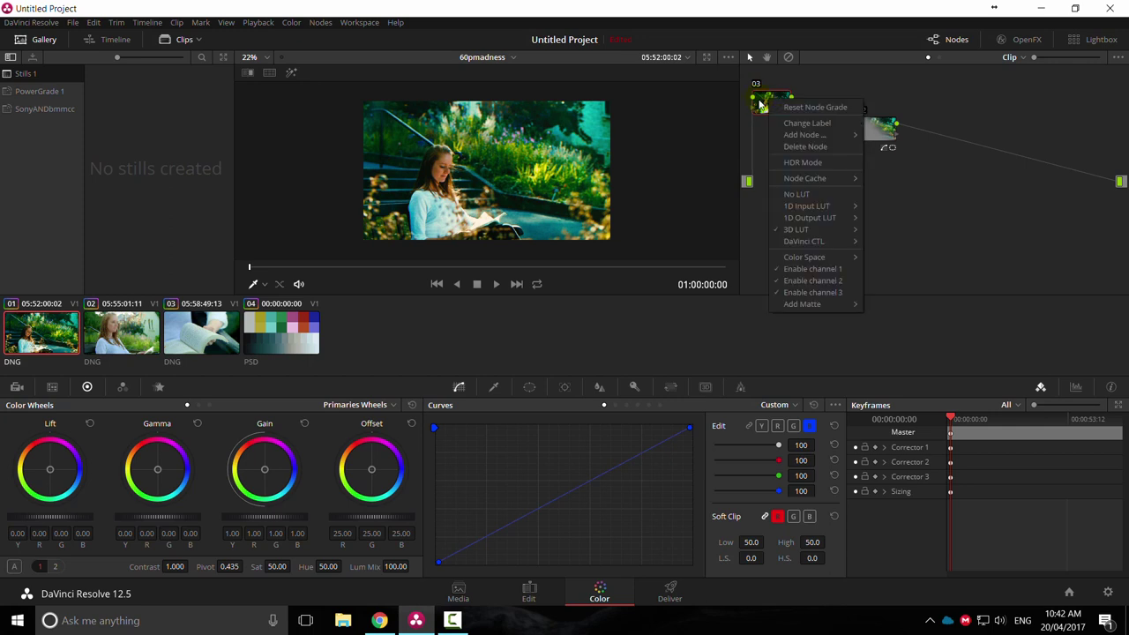
pyautogui.click(761, 105)
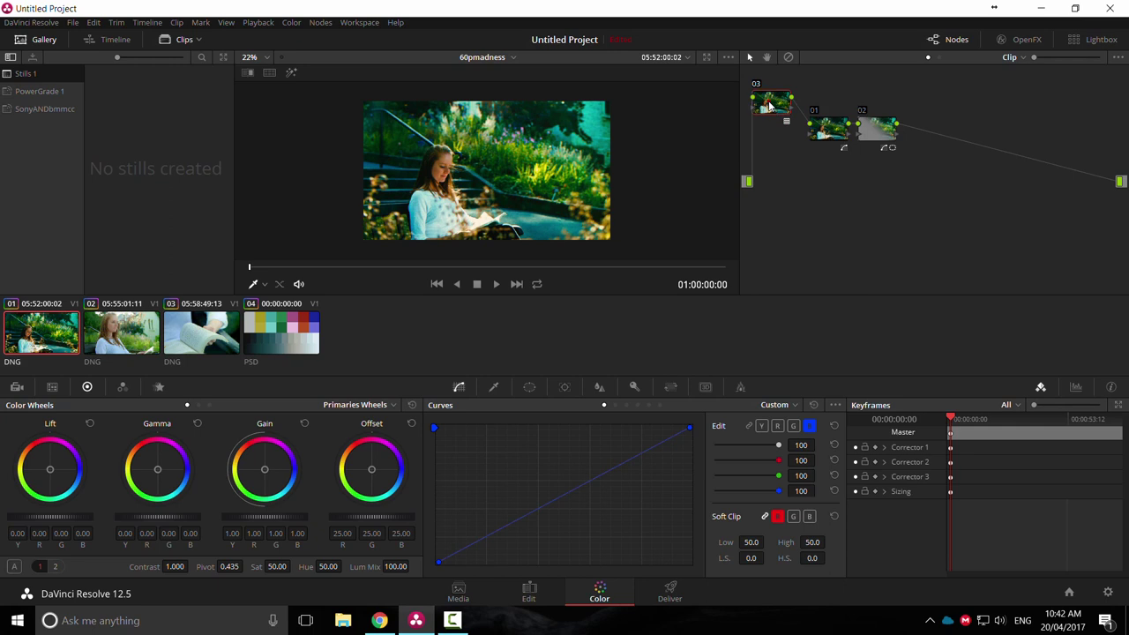
pyautogui.press('Delete')
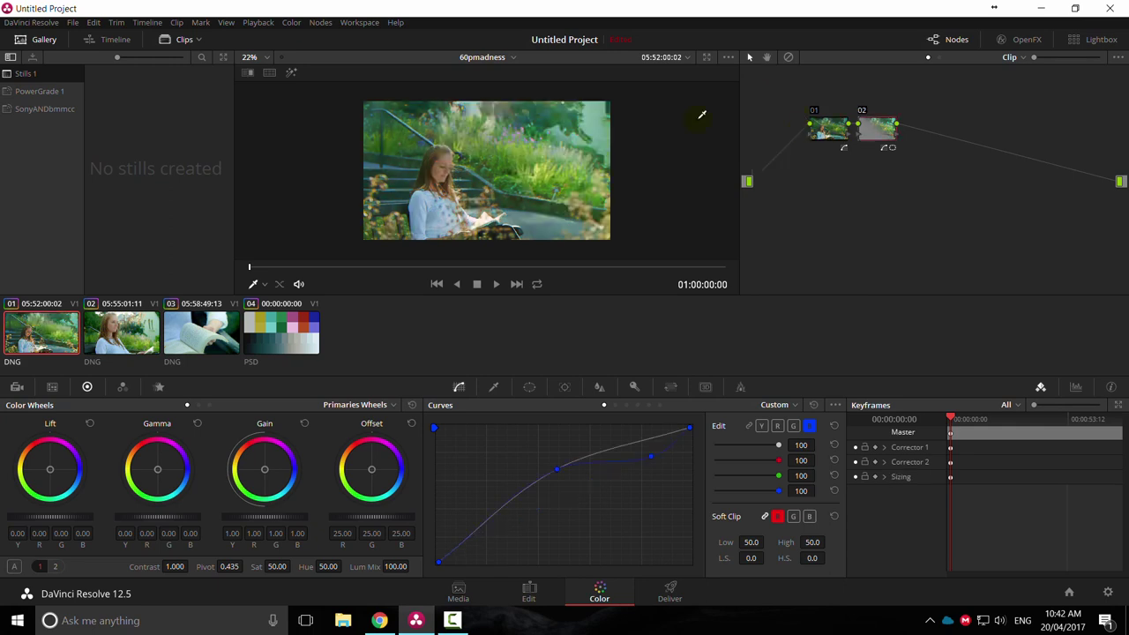
# Apply the Rec709 Fujifilm 3513DI D55 film look 3D LUT to chart clip 04's node 01 and compare it with the node bypassed.
pyautogui.click(278, 343)
pyautogui.moveTo(390, 267); pyautogui.dragTo(432, 275)
pyautogui.rightClick(820, 117)
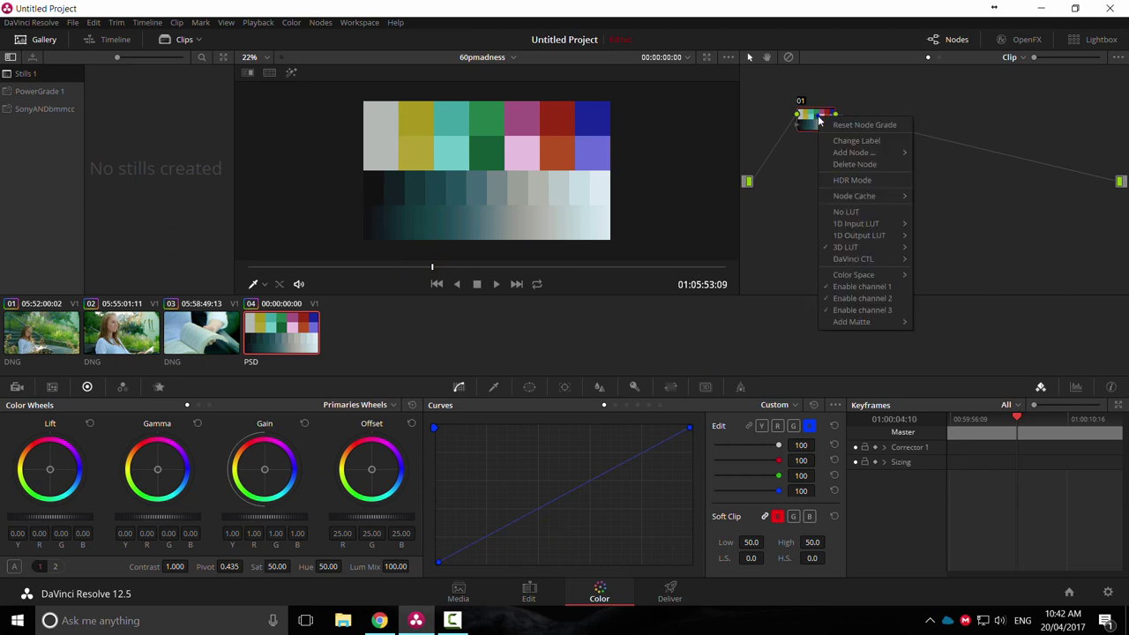
pyautogui.moveTo(862, 250)
pyautogui.moveTo(945, 345)
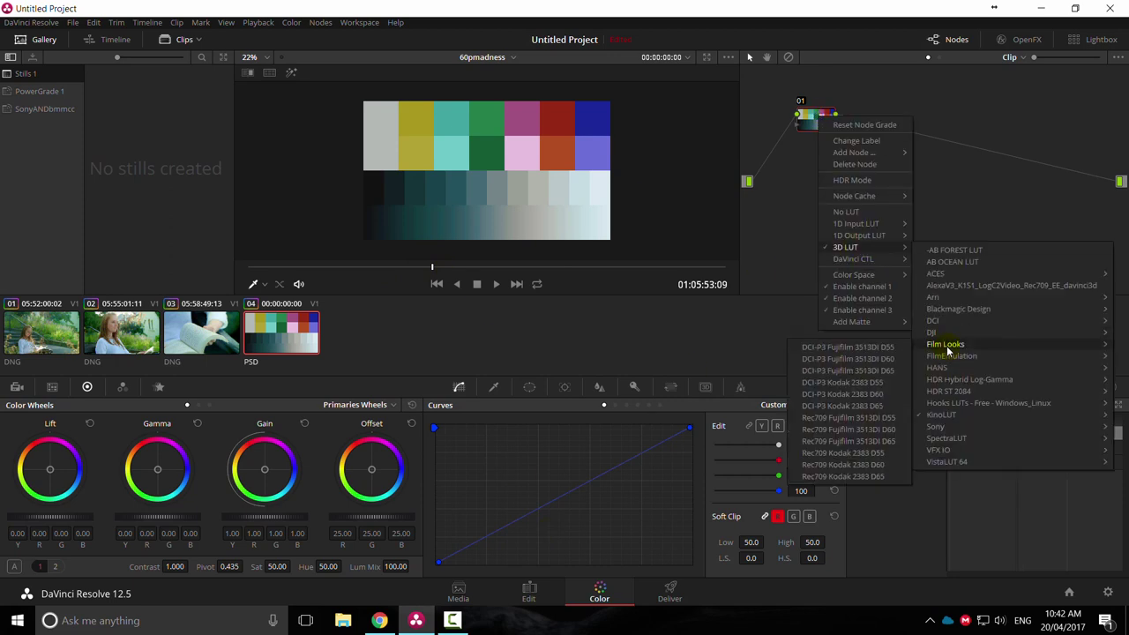
pyautogui.click(870, 419)
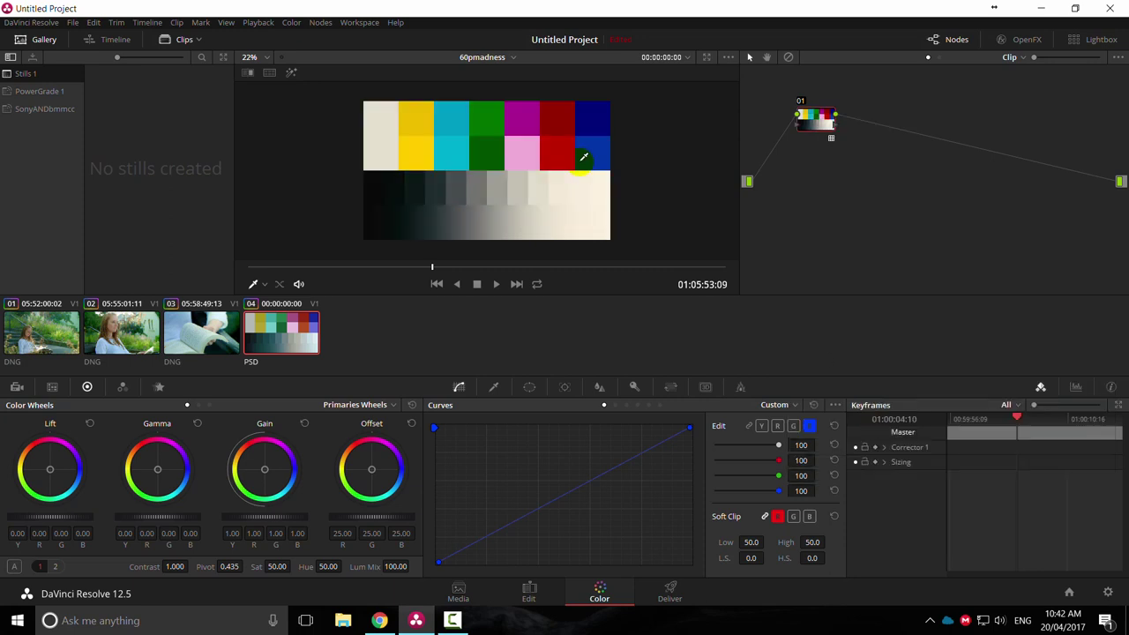
pyautogui.hotkey('ctrl', 'd')
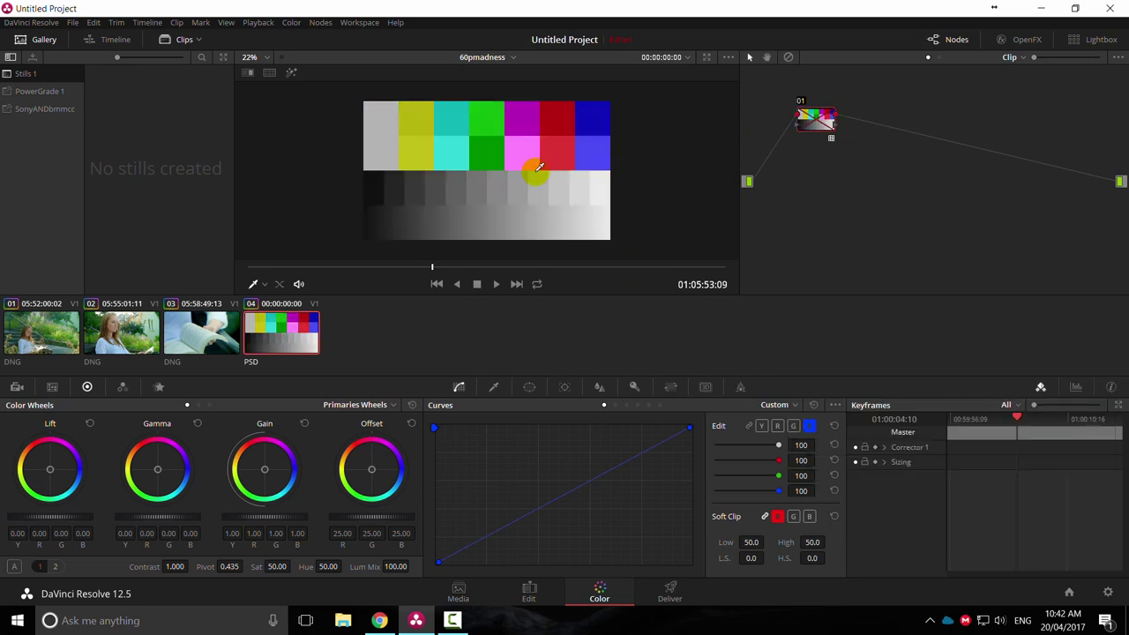
pyautogui.hotkey('ctrl', 'd')
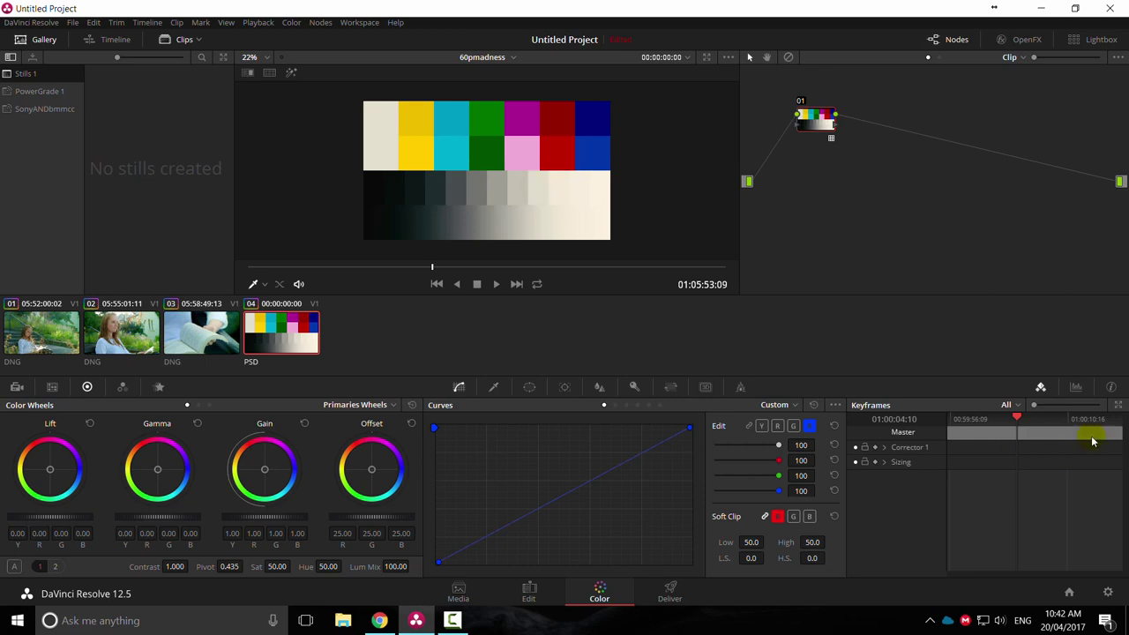
# Show the waveform scope for the chart and check its channel display, leaving only the luma (Y) trace.
pyautogui.click(1077, 388)
pyautogui.click(1095, 405)
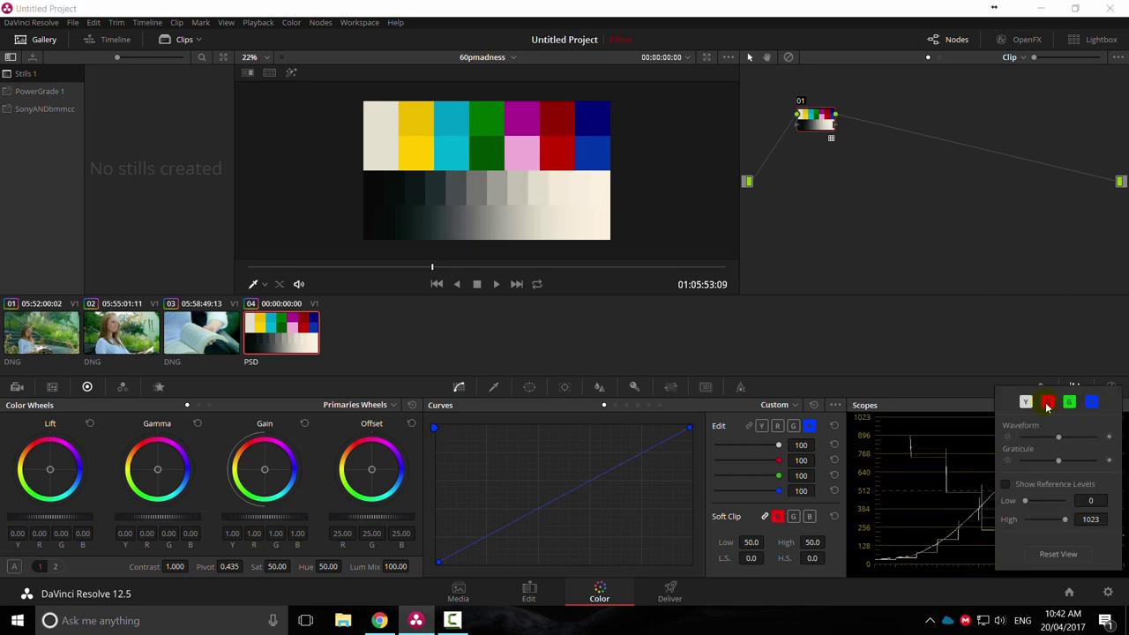
pyautogui.click(1047, 403)
pyautogui.click(1068, 402)
pyautogui.click(1092, 402)
pyautogui.click(1093, 403)
pyautogui.click(1023, 402)
pyautogui.click(977, 381)
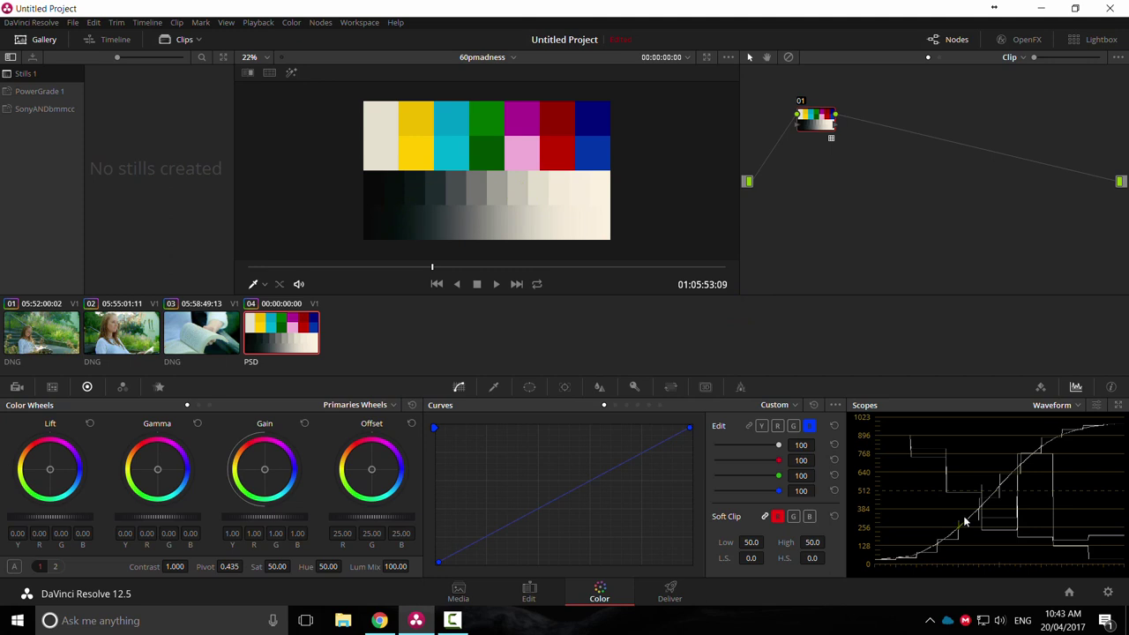
# Link the Y, R, G and B channels of the custom curves for clip 04's node 01 and shift the node slightly.
pyautogui.click(786, 406)
pyautogui.click(784, 421)
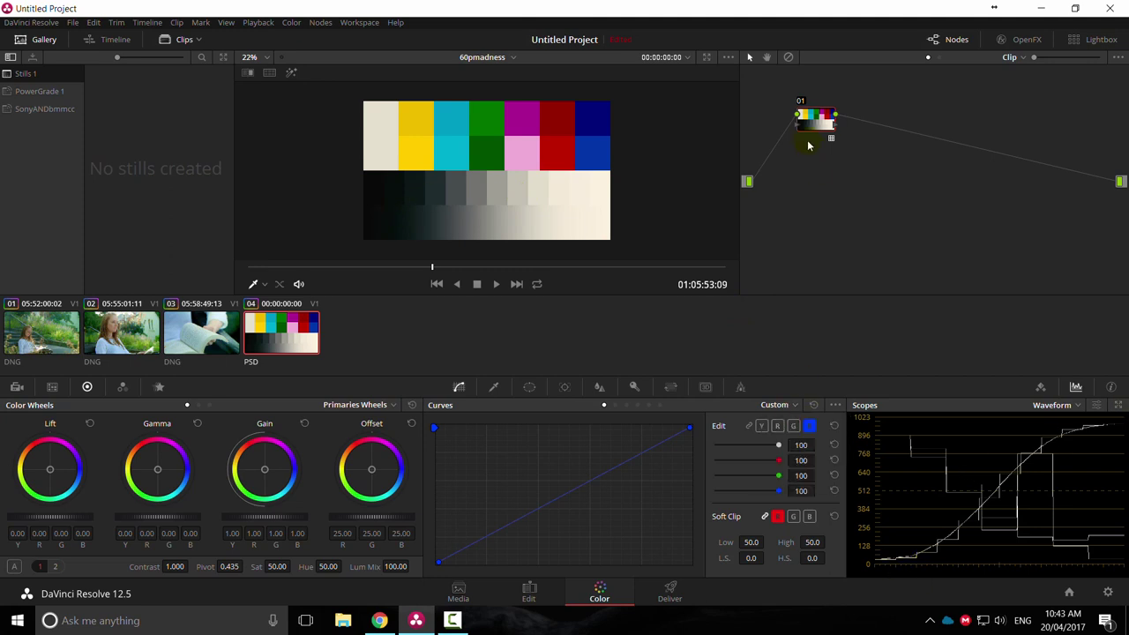
pyautogui.click(749, 426)
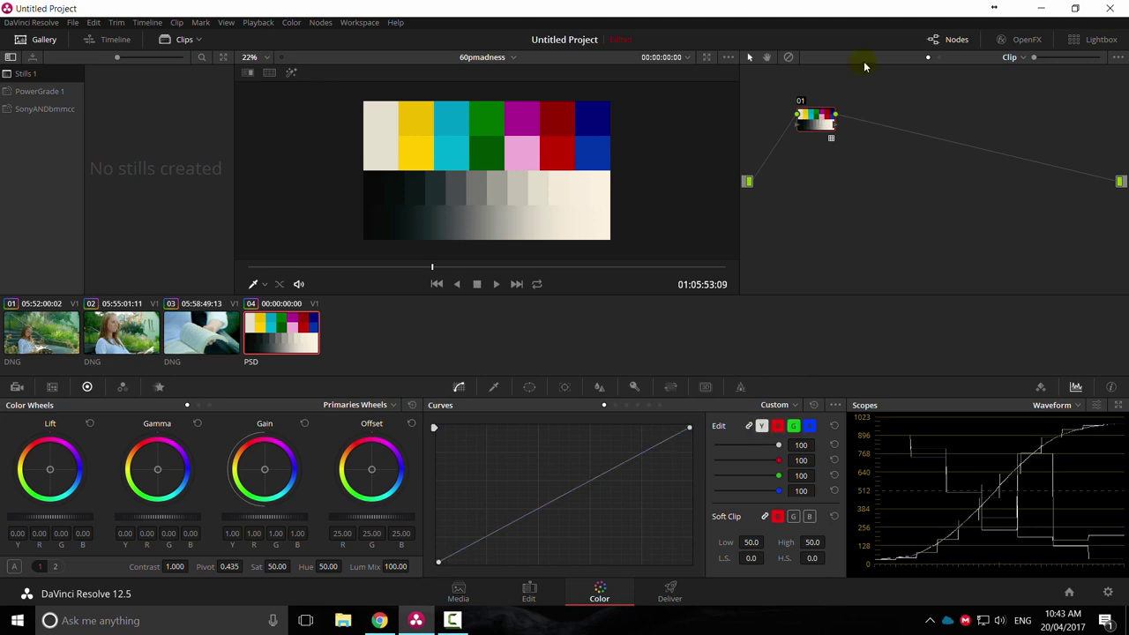
pyautogui.moveTo(821, 119); pyautogui.dragTo(809, 117)
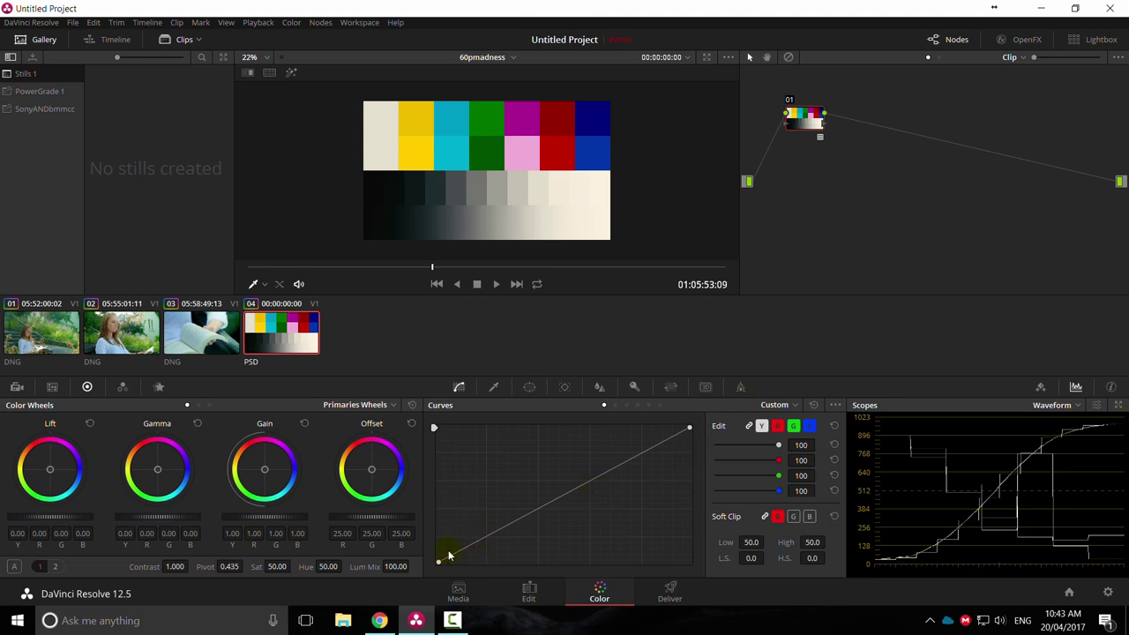
# Shape the linked custom curve with raised shadow points and lowered highlight points to counteract the LUT's S-curve on the waveform.
pyautogui.moveTo(445, 558); pyautogui.dragTo(674, 452)
pyautogui.click(530, 488)
pyautogui.moveTo(484, 506); pyautogui.dragTo(482, 510)
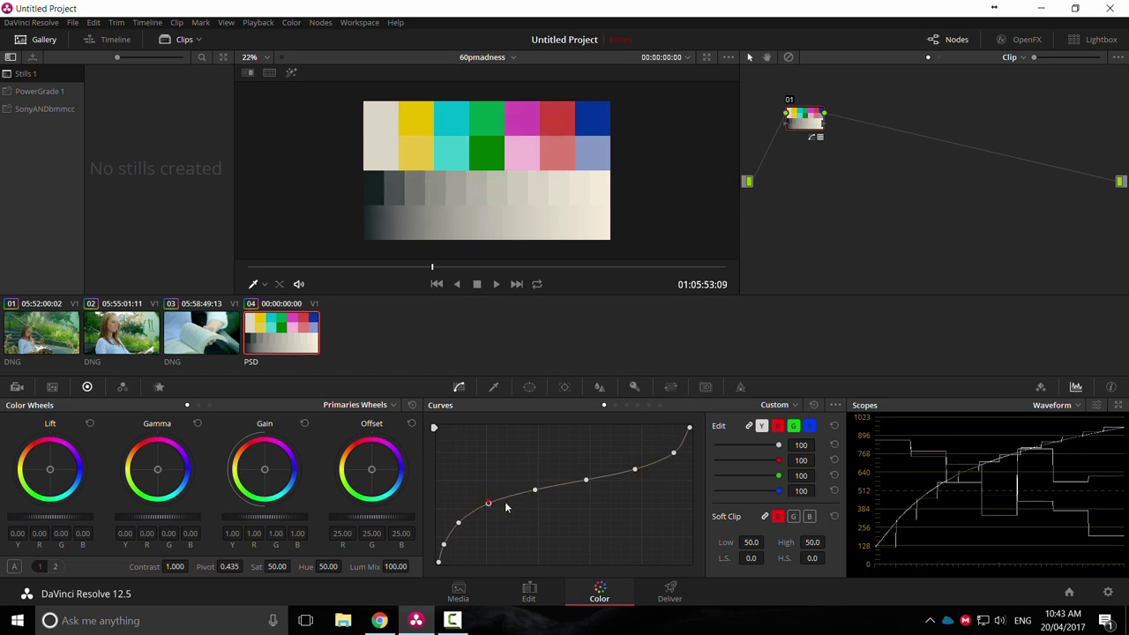
pyautogui.rightClick(457, 523)
pyautogui.moveTo(490, 504); pyautogui.dragTo(554, 500)
pyautogui.click(537, 502)
pyautogui.moveTo(672, 453); pyautogui.dragTo(639, 473)
pyautogui.moveTo(688, 427); pyautogui.dragTo(680, 429)
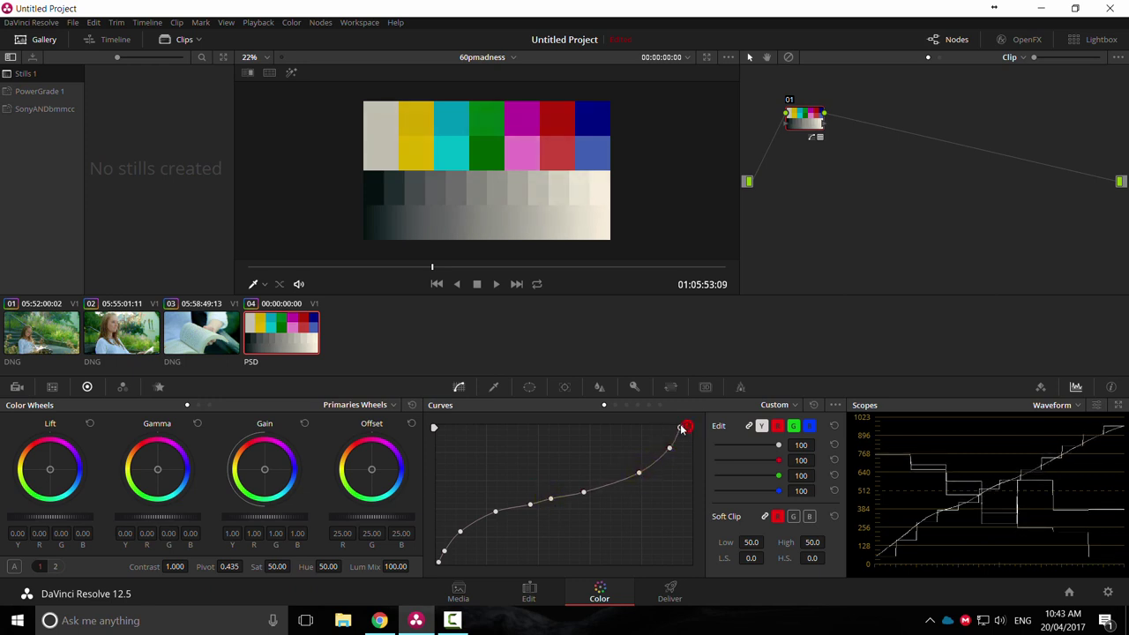
# Fine-tune the curve's highlight, midtone and shadow points to straighten the chart's gradient ramp on the waveform.
pyautogui.click(668, 449)
pyautogui.moveTo(641, 471); pyautogui.dragTo(636, 475)
pyautogui.moveTo(495, 513); pyautogui.dragTo(461, 533)
pyautogui.moveTo(529, 506); pyautogui.dragTo(560, 500)
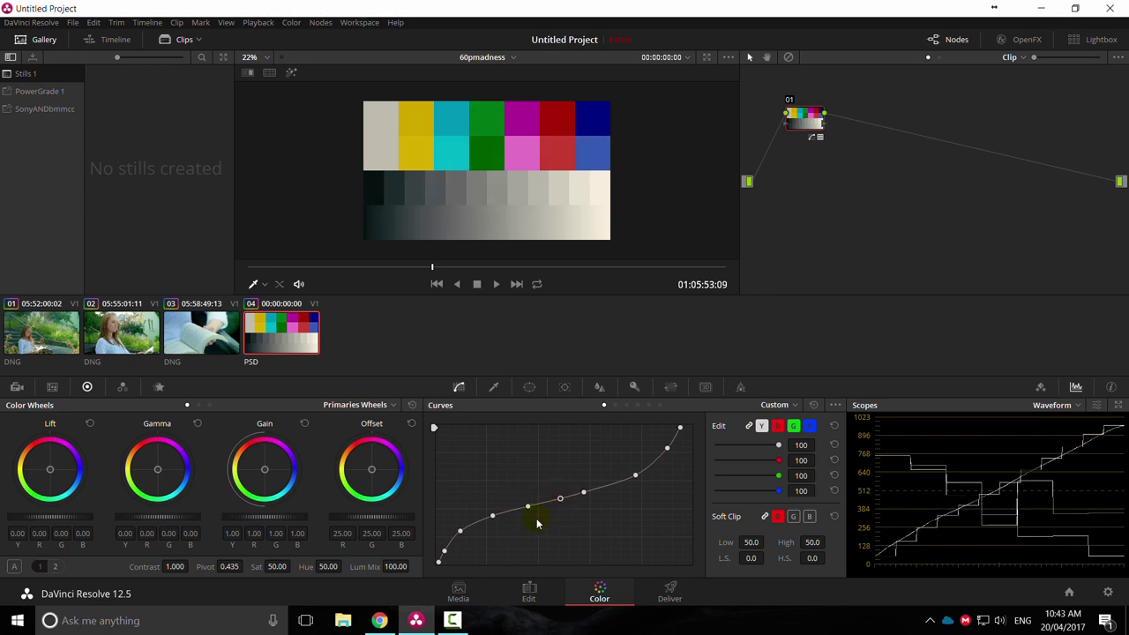
pyautogui.moveTo(460, 532); pyautogui.dragTo(492, 522)
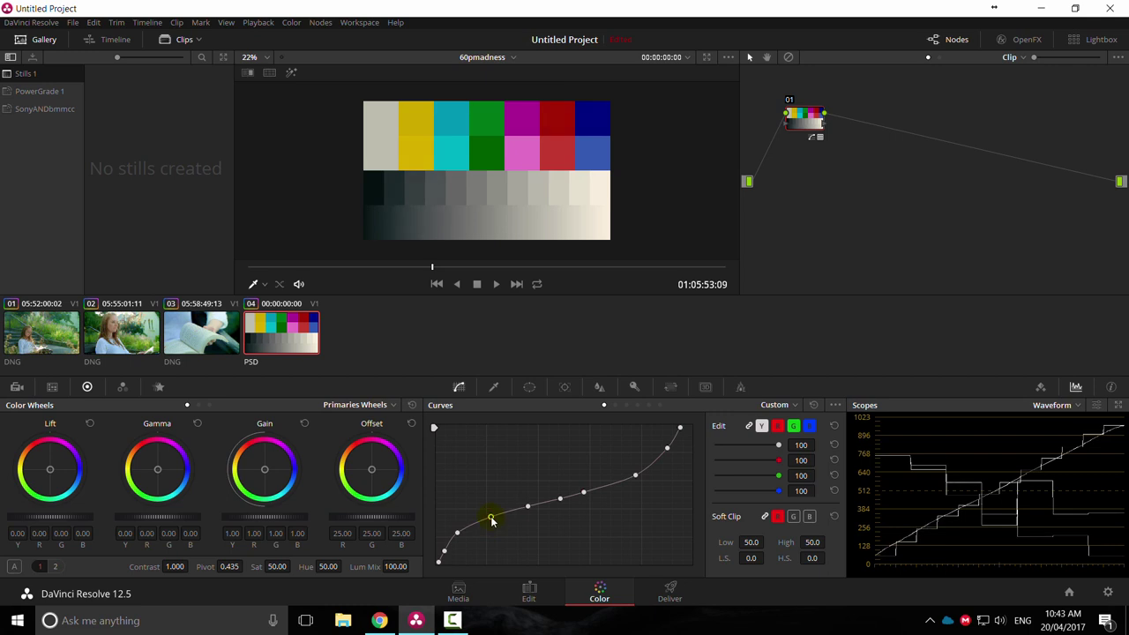
# Compare the chart with node 01 and the grade switched off and on, and reset the custom curves.
pyautogui.hotkey('ctrl', 'd')
pyautogui.hotkey('ctrl', 'd')
pyautogui.hotkey('ctrl', 'd')
pyautogui.hotkey('ctrl', 'd')
pyautogui.hotkey('ctrl', 'd')
pyautogui.hotkey('shift', 'd')
pyautogui.hotkey('shift', 'd')
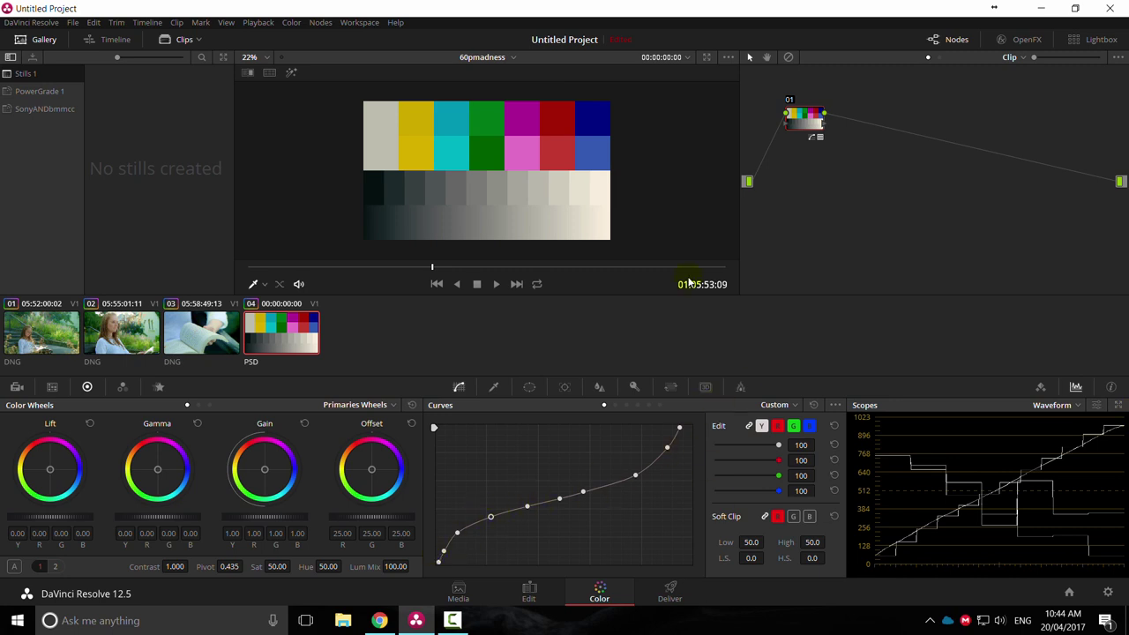
pyautogui.click(809, 408)
# Duplicate the SPECIALSTUFF chart clip from Video 1 onto a new Video 2 track directly above it in the edit timeline.
pyautogui.click(529, 599)
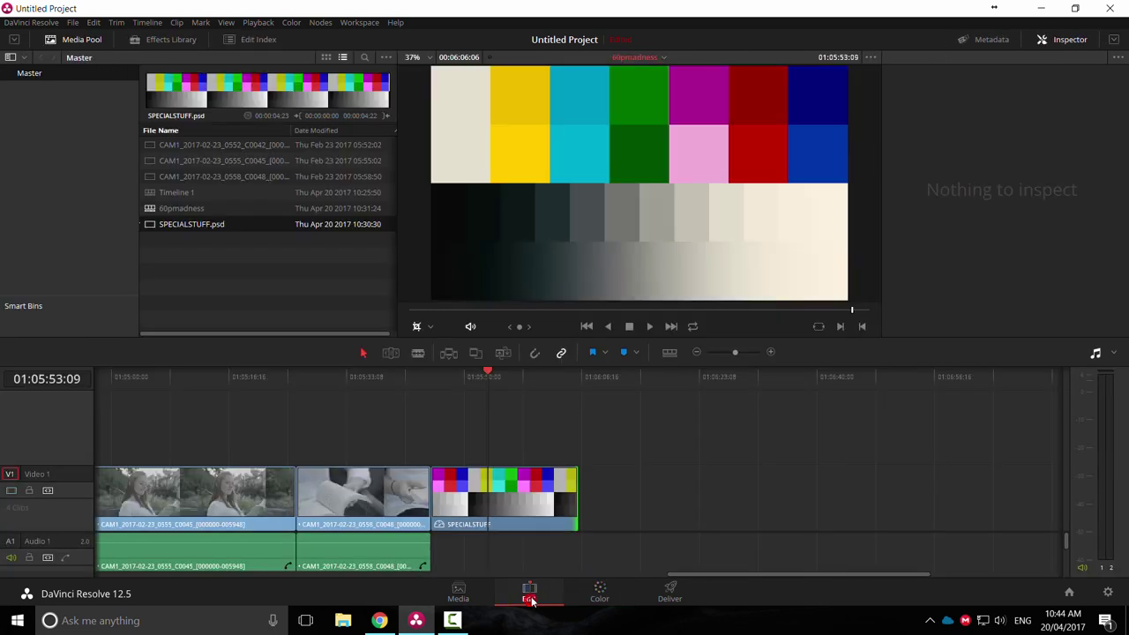
pyautogui.click(499, 497)
pyautogui.moveTo(500, 501); pyautogui.dragTo(525, 430)
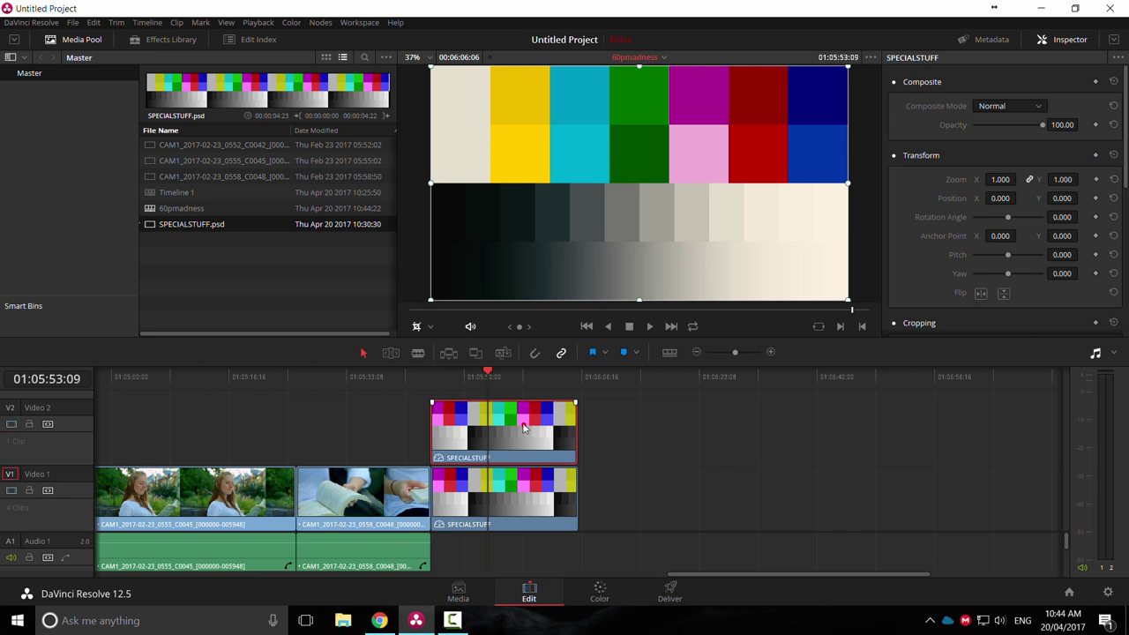
# Crop the Video 2 chart copy to a narrow horizontal strip across the smooth gradient ramp.
pyautogui.click(416, 326)
pyautogui.click(417, 327)
pyautogui.click(431, 326)
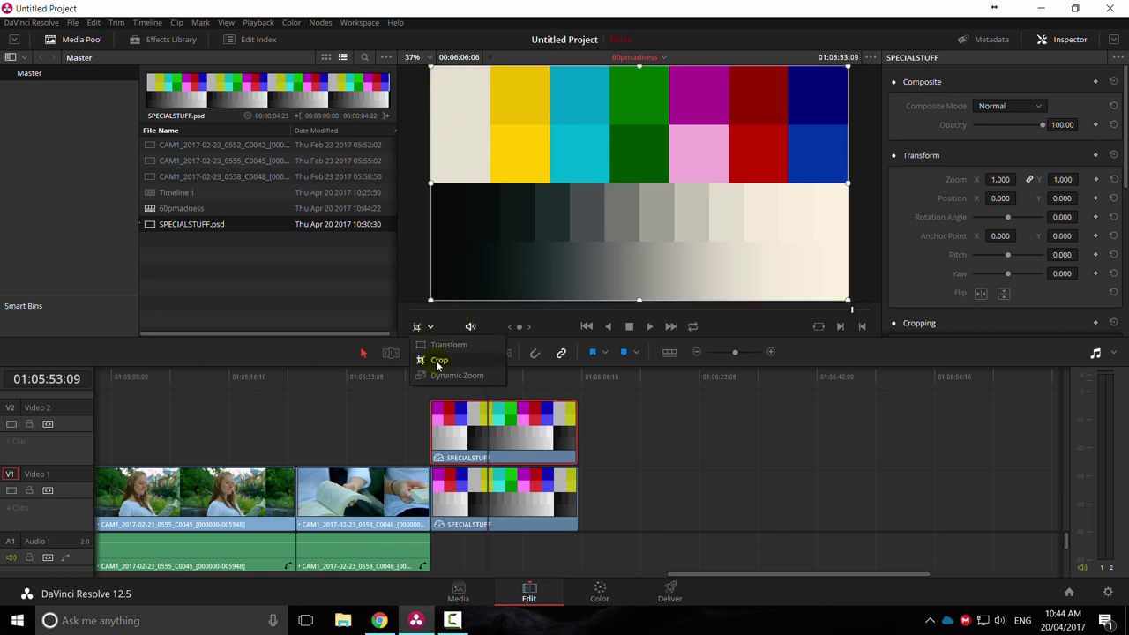
pyautogui.click(438, 361)
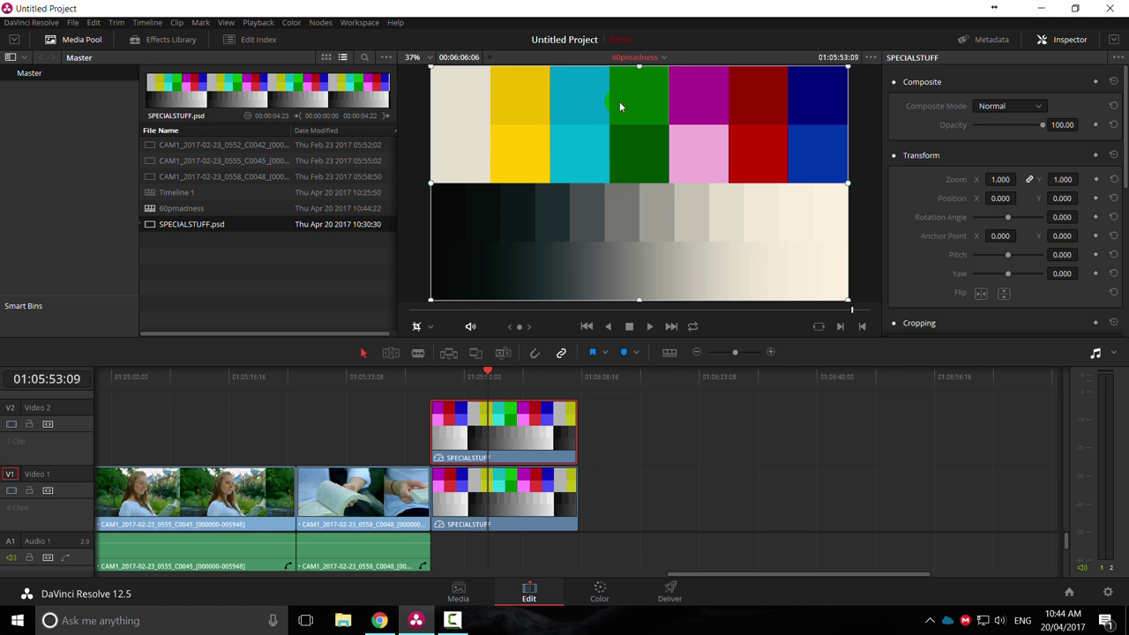
pyautogui.moveTo(641, 70); pyautogui.dragTo(631, 263)
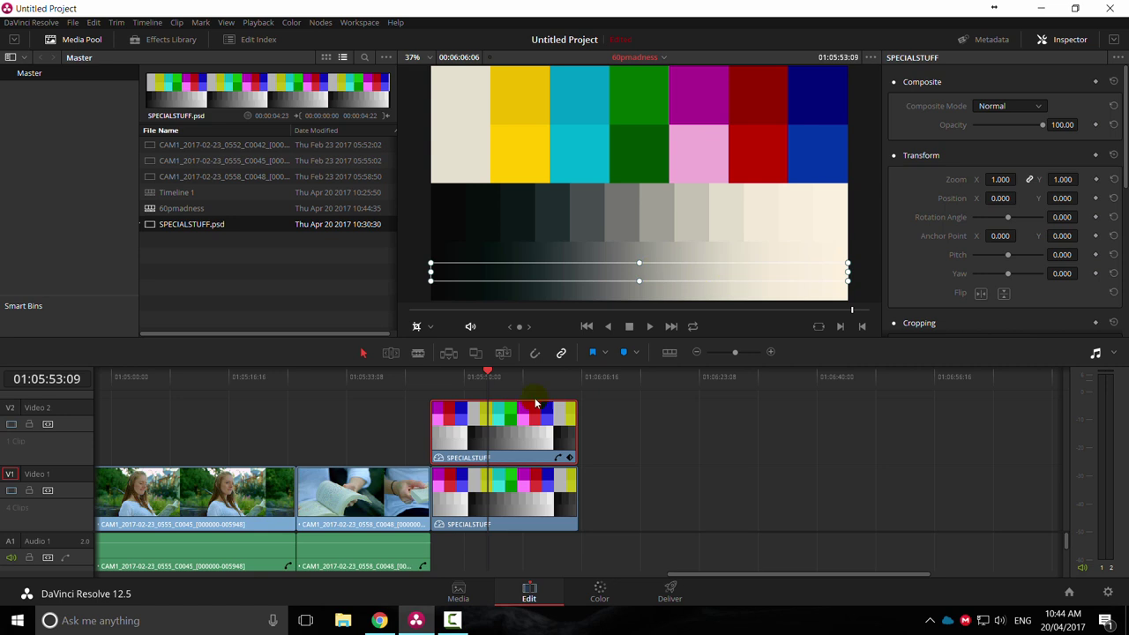
# Reset the whole grade of the underlying chart clip 05 on the Color page.
pyautogui.click(601, 596)
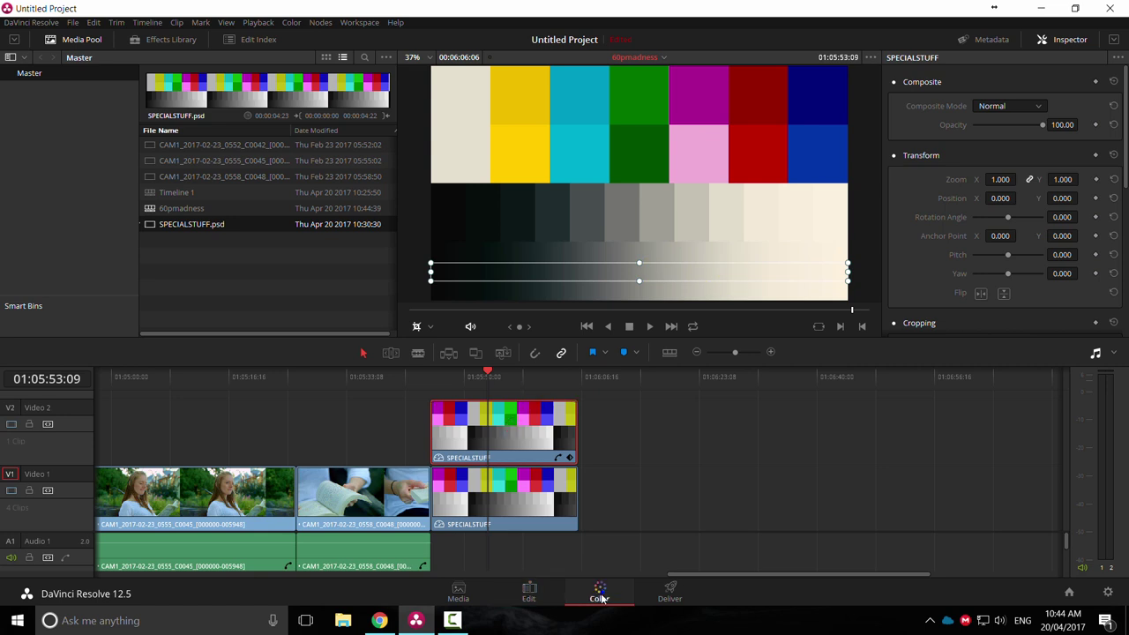
pyautogui.click(367, 339)
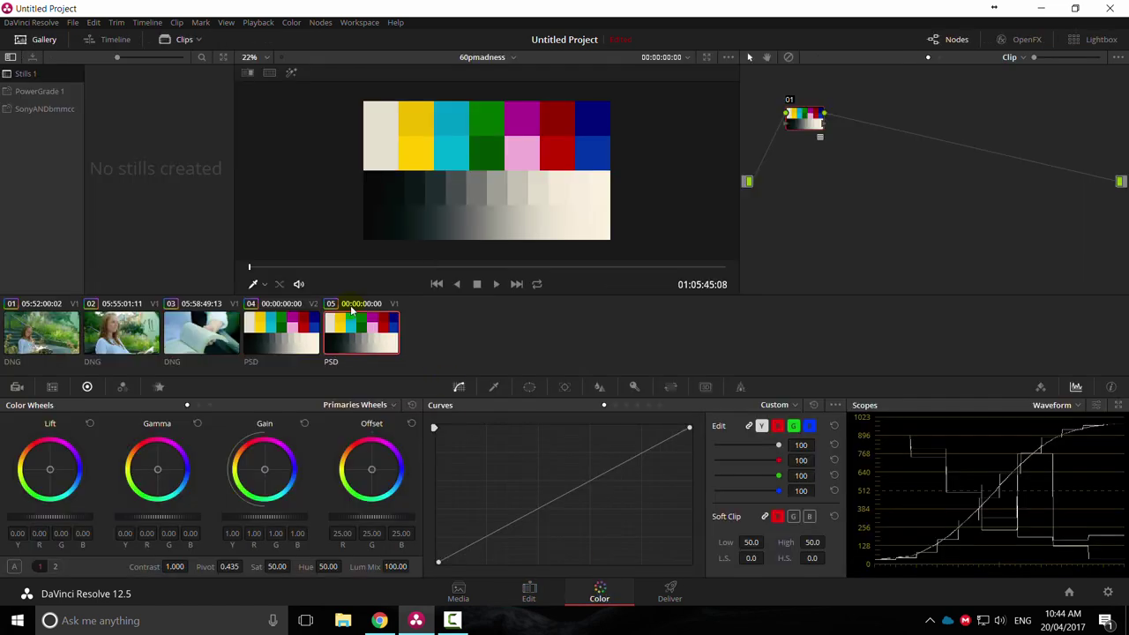
pyautogui.rightClick(855, 166)
pyautogui.click(883, 177)
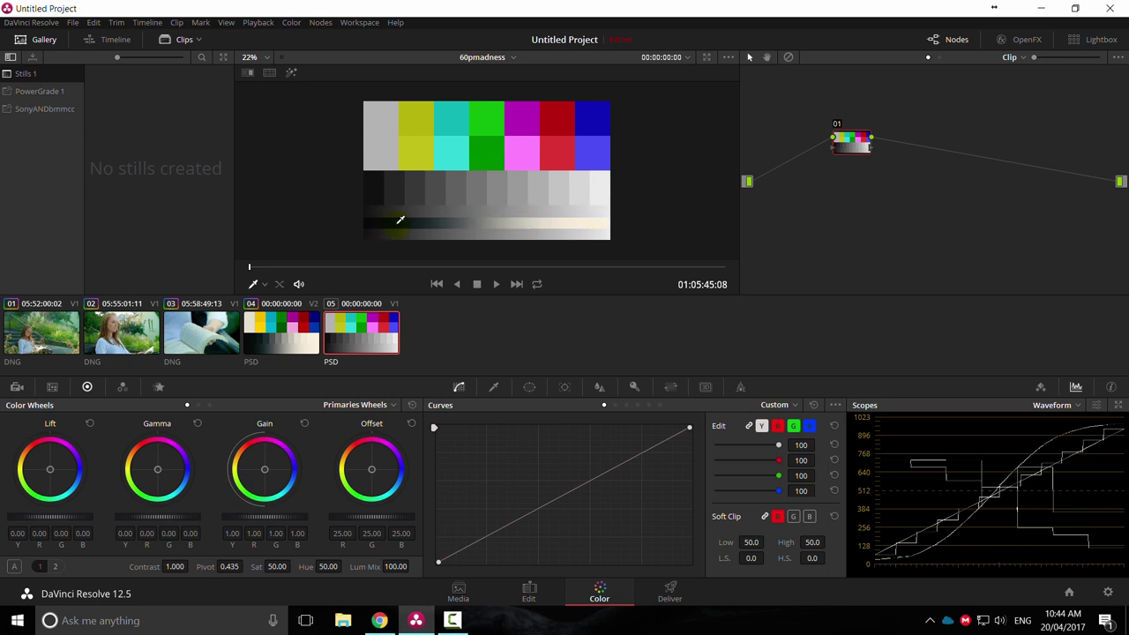
# Compare chart clips 04 and 05, reposition clip 05's node, and park the playhead on clip 04 at 01:05:50:00.
pyautogui.click(288, 333)
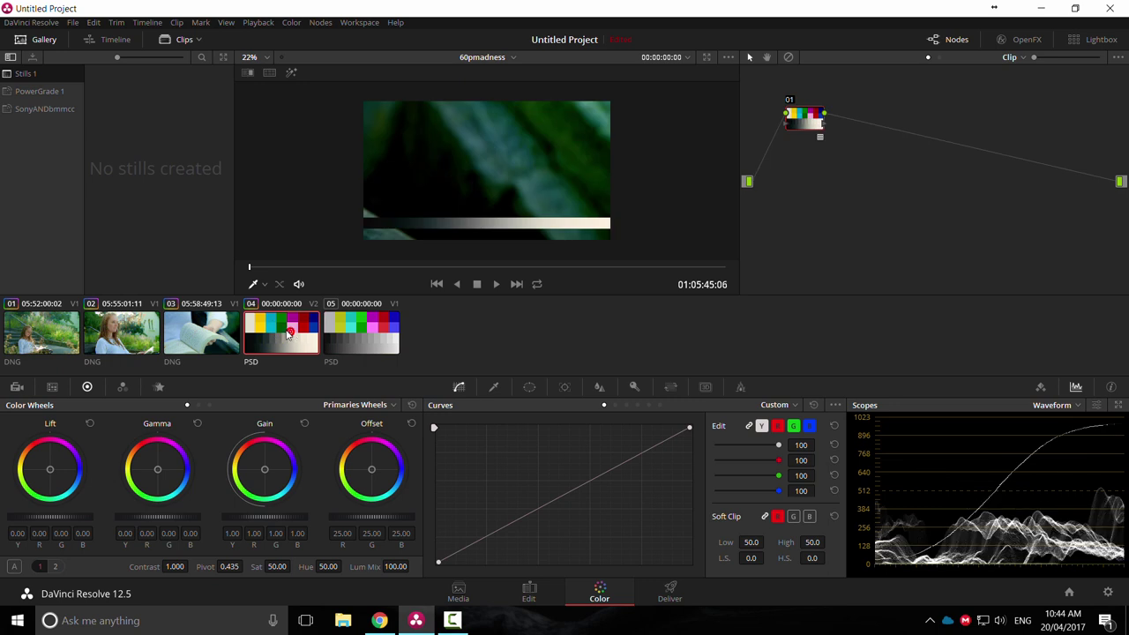
pyautogui.click(350, 342)
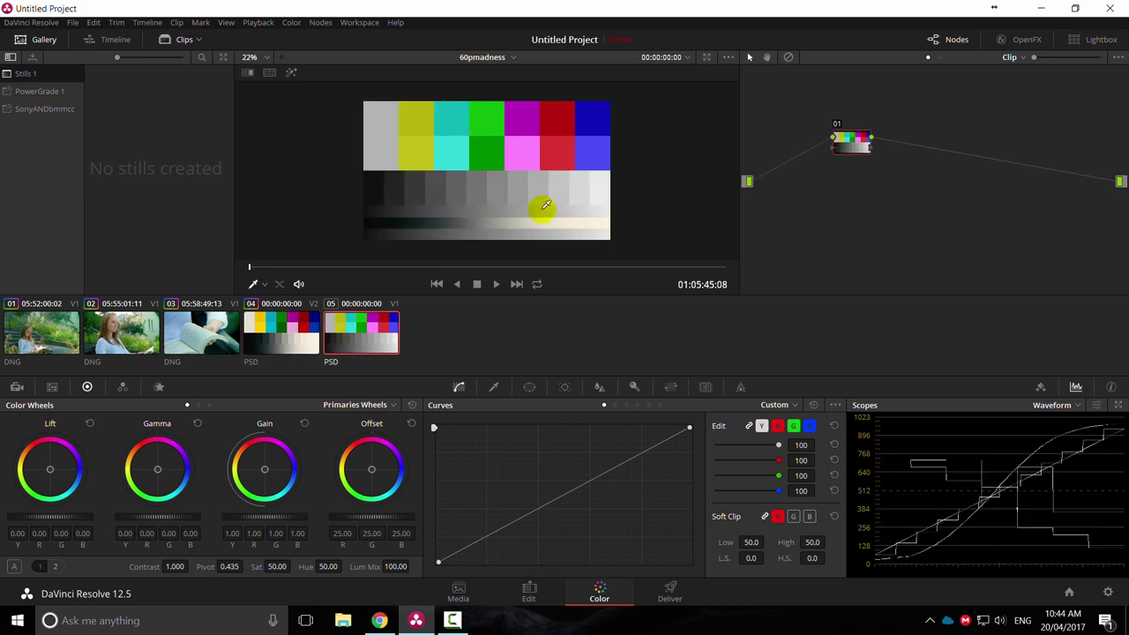
pyautogui.moveTo(539, 205); pyautogui.dragTo(518, 177)
pyautogui.moveTo(849, 143); pyautogui.dragTo(814, 118)
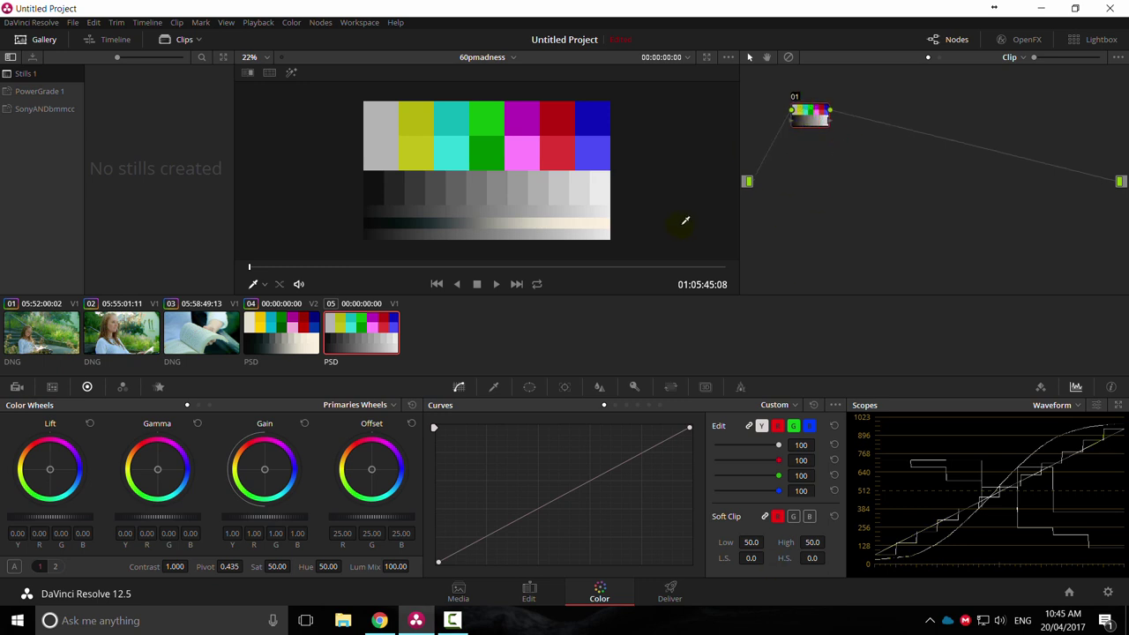
pyautogui.click(282, 339)
pyautogui.click(357, 269)
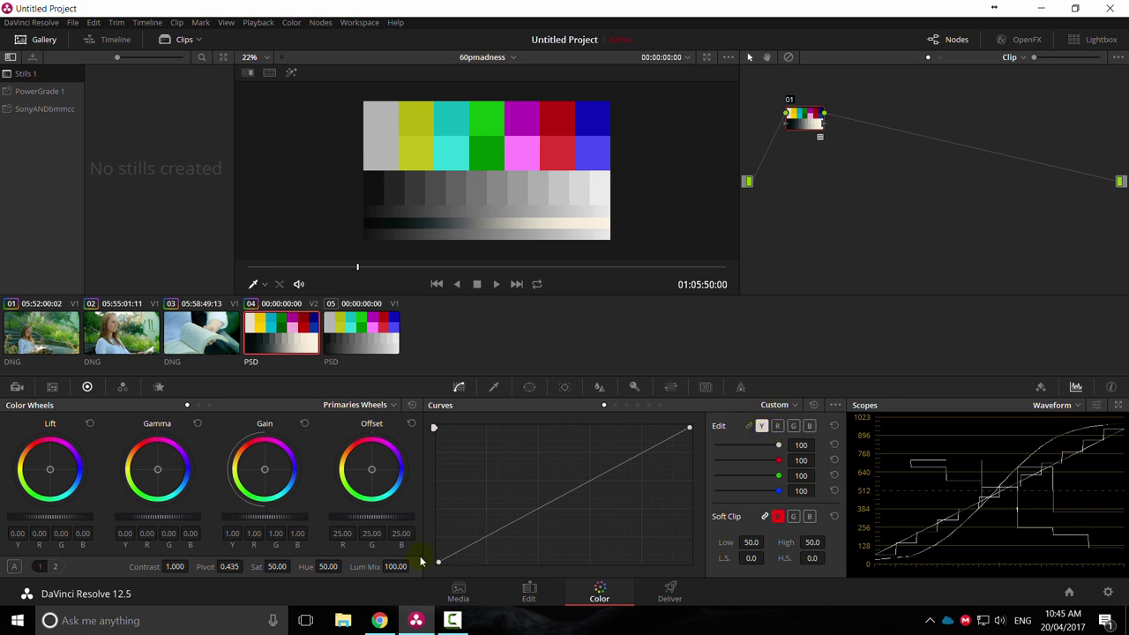
# Try shaping only clip 04's luma (Y) curve to match the strip to the ungraded ramp, and reset the curves.
pyautogui.moveTo(450, 553)
pyautogui.mouseDown()
pyautogui.moveTo(473, 527)
pyautogui.moveTo(448, 544)
pyautogui.mouseUp()
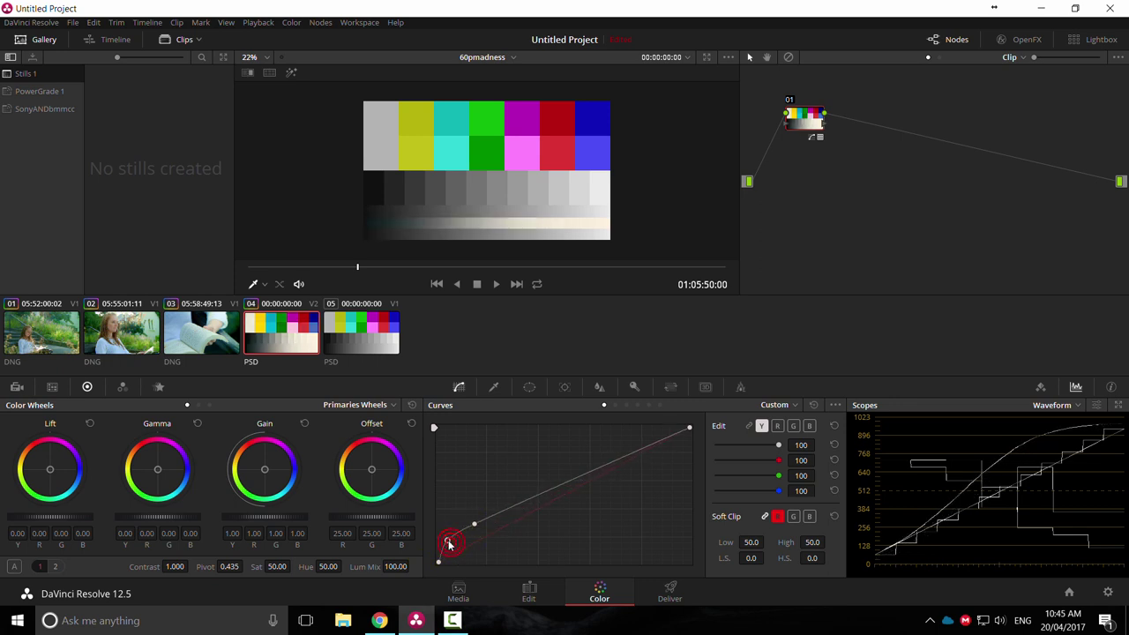
pyautogui.click(500, 516)
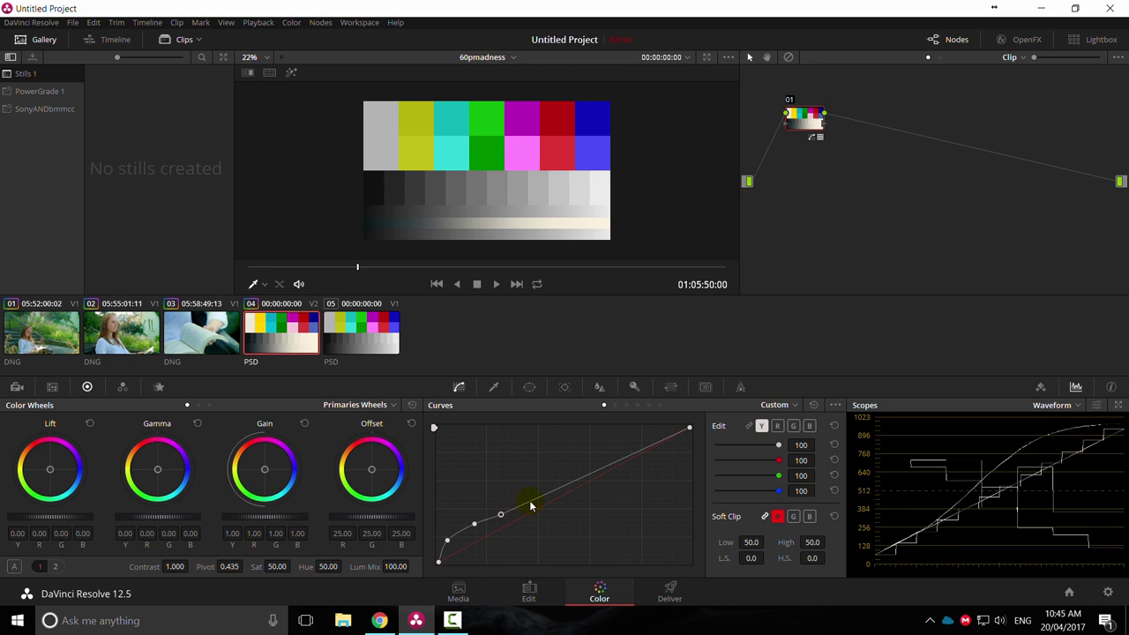
pyautogui.click(533, 506)
pyautogui.click(575, 495)
pyautogui.moveTo(608, 476)
pyautogui.mouseDown()
pyautogui.moveTo(647, 475)
pyautogui.moveTo(620, 484)
pyautogui.mouseUp()
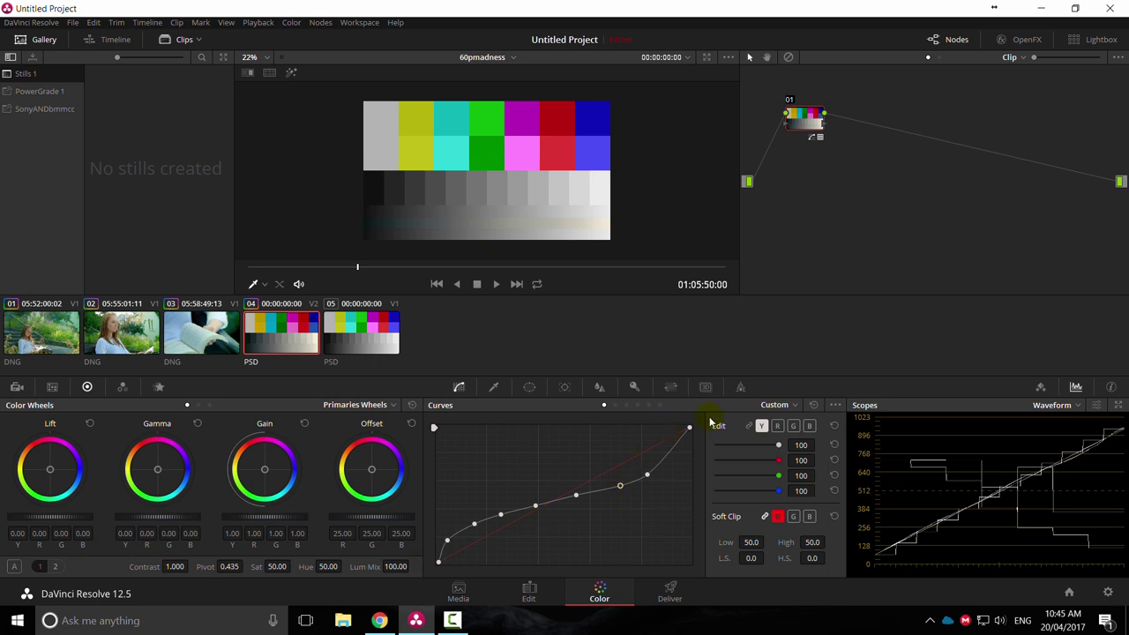
pyautogui.click(813, 405)
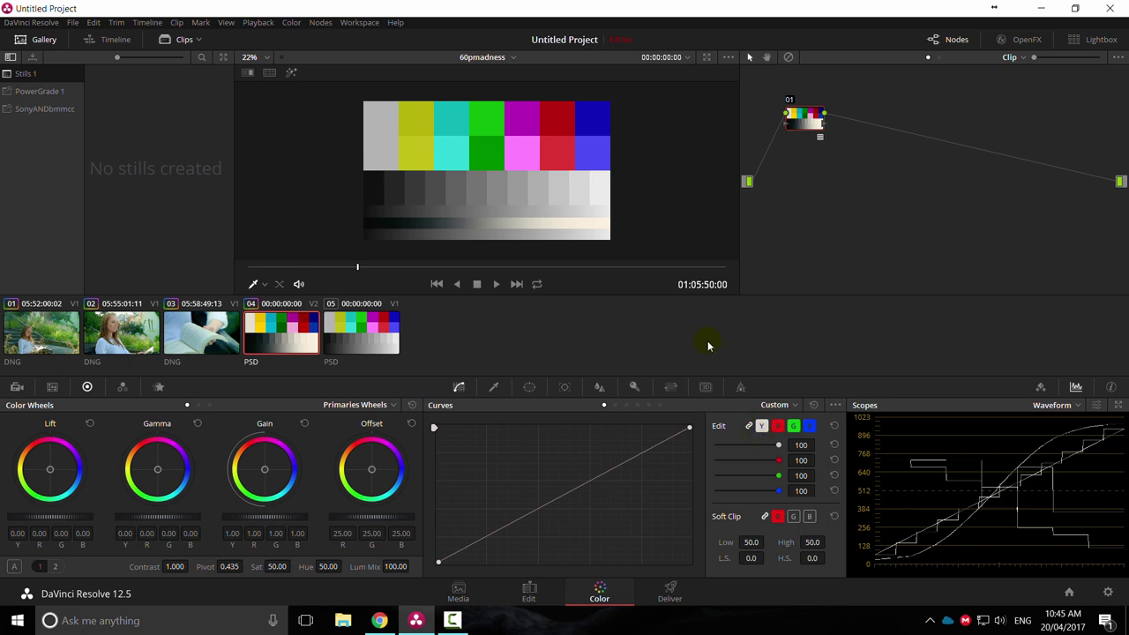
# Add and adjust shadow and lower-midtone points on clip 04's linked custom curve to align its waveform trace with the ungraded ramp.
pyautogui.moveTo(447, 557); pyautogui.dragTo(457, 532)
pyautogui.click(463, 540)
pyautogui.click(444, 546)
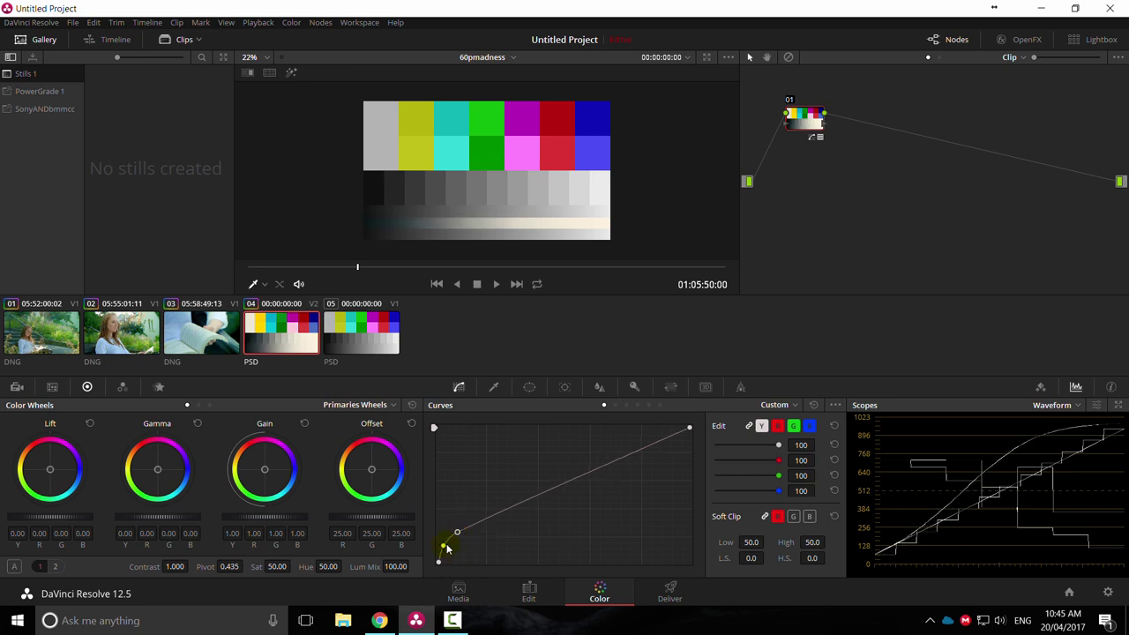
pyautogui.click(480, 527)
pyautogui.moveTo(480, 523); pyautogui.dragTo(510, 515)
pyautogui.moveTo(443, 548); pyautogui.dragTo(458, 536)
pyautogui.moveTo(535, 502); pyautogui.dragTo(559, 500)
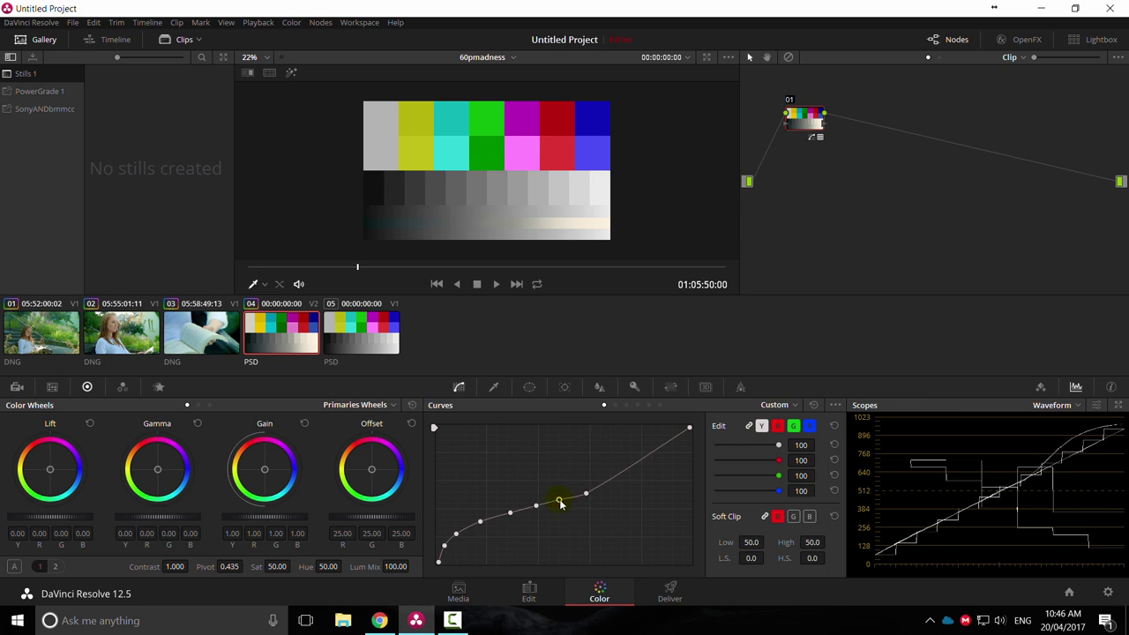
# Add and adjust upper-midtone and highlight points on clip 04's linked custom curve to align its waveform trace with the ungraded ramp.
pyautogui.click(586, 492)
pyautogui.click(614, 480)
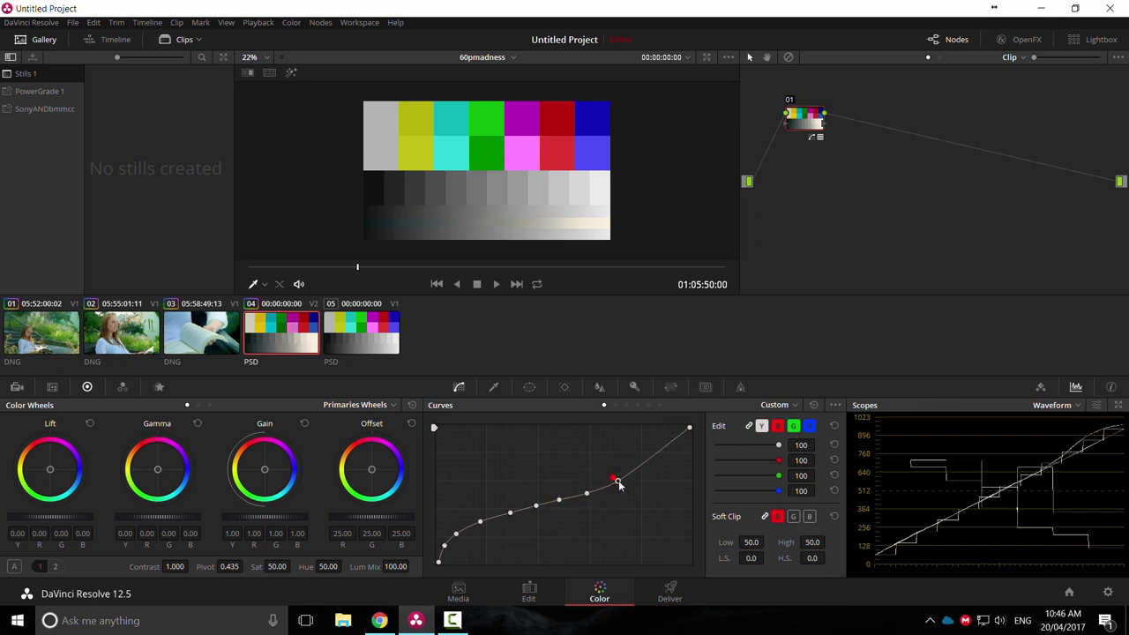
pyautogui.moveTo(640, 470); pyautogui.dragTo(649, 471)
pyautogui.click(619, 485)
pyautogui.click(587, 495)
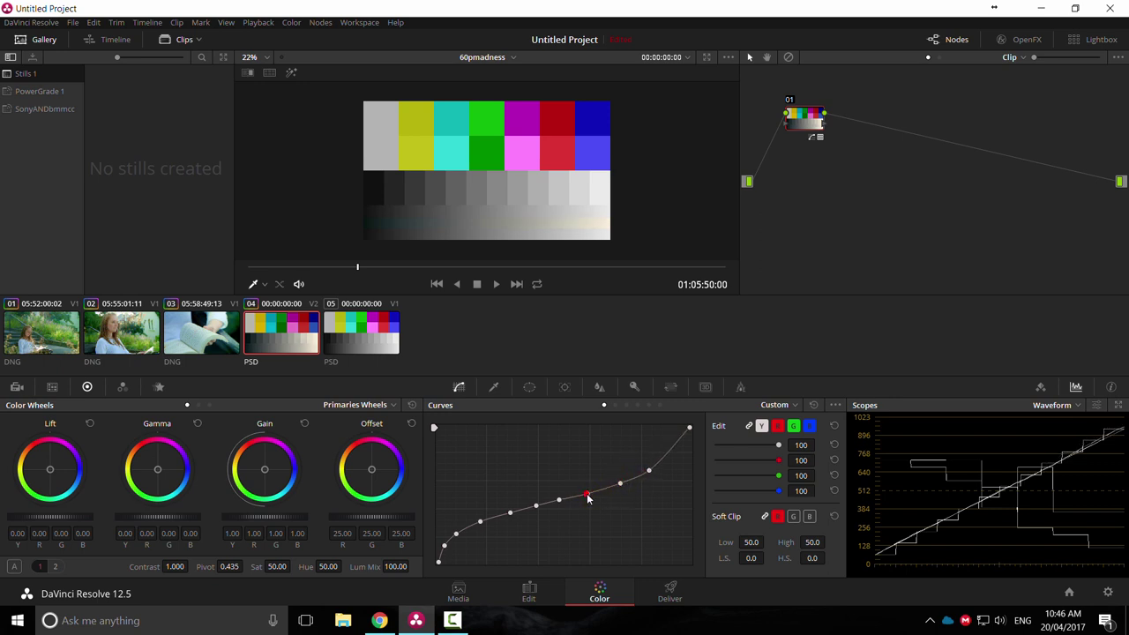
pyautogui.moveTo(663, 457); pyautogui.dragTo(621, 484)
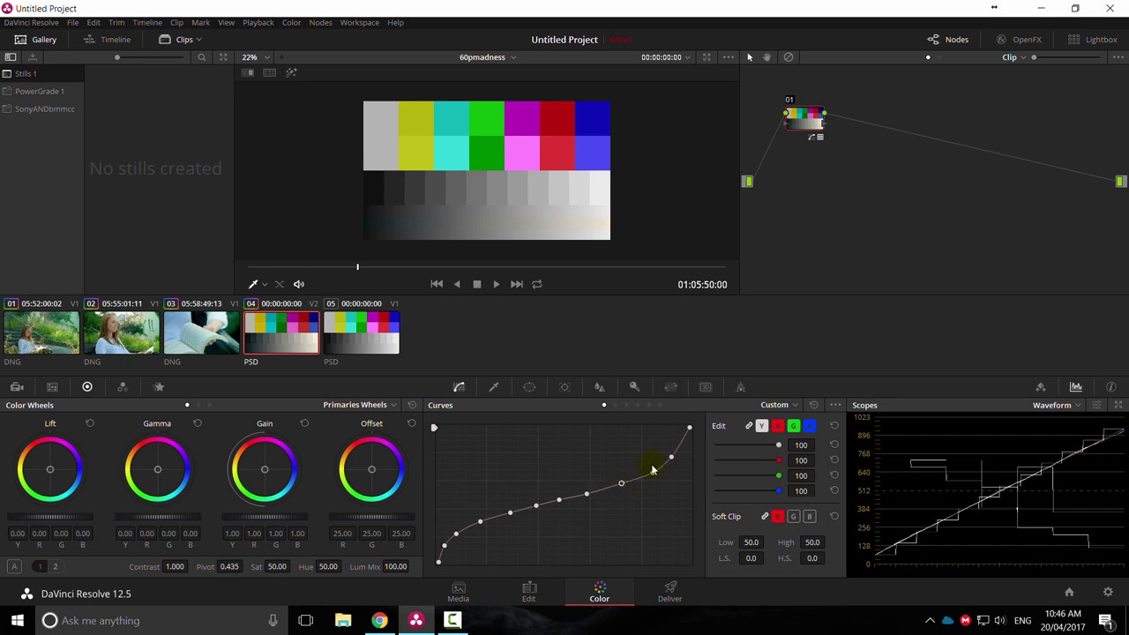
pyautogui.moveTo(672, 457)
pyautogui.mouseDown()
pyautogui.moveTo(685, 439)
pyautogui.moveTo(650, 471)
pyautogui.moveTo(678, 445)
pyautogui.mouseUp()
pyautogui.moveTo(587, 494); pyautogui.dragTo(537, 510)
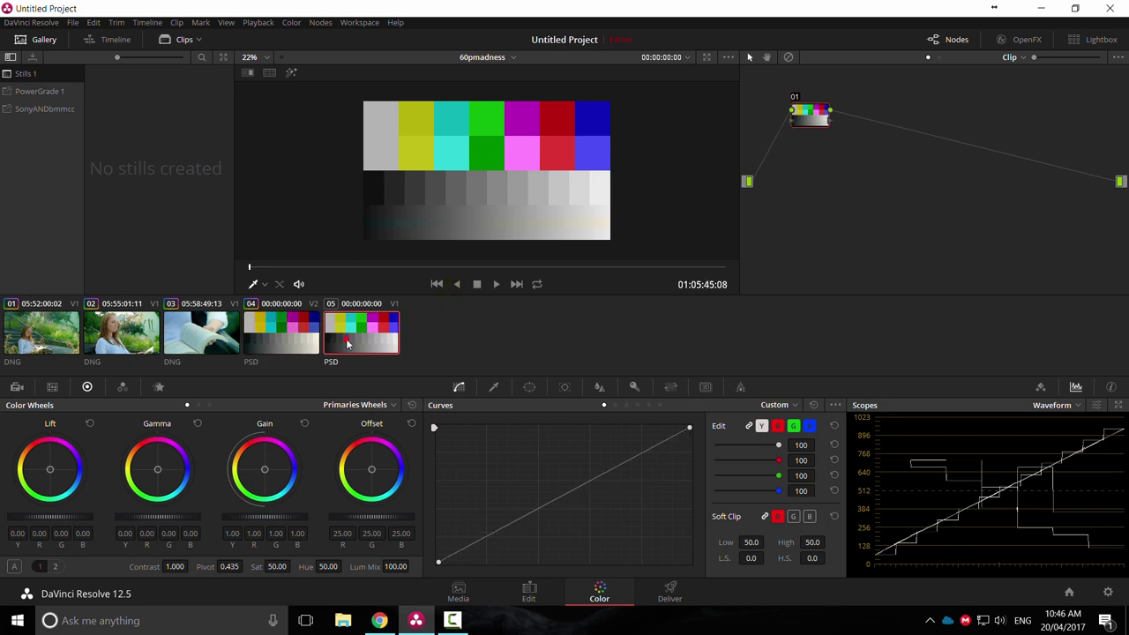
# Try removing the overlay SPECIALSTUFF clip from Video 2 on the Edit page, and return to the Color page.
pyautogui.click(529, 592)
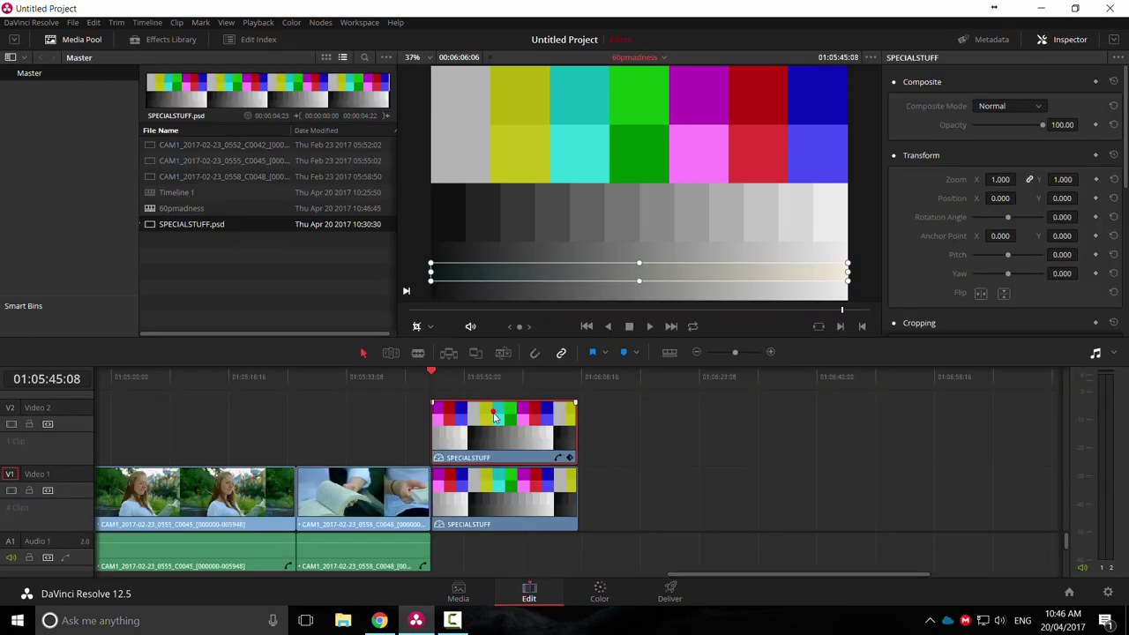
pyautogui.press('Delete')
pyautogui.click(605, 589)
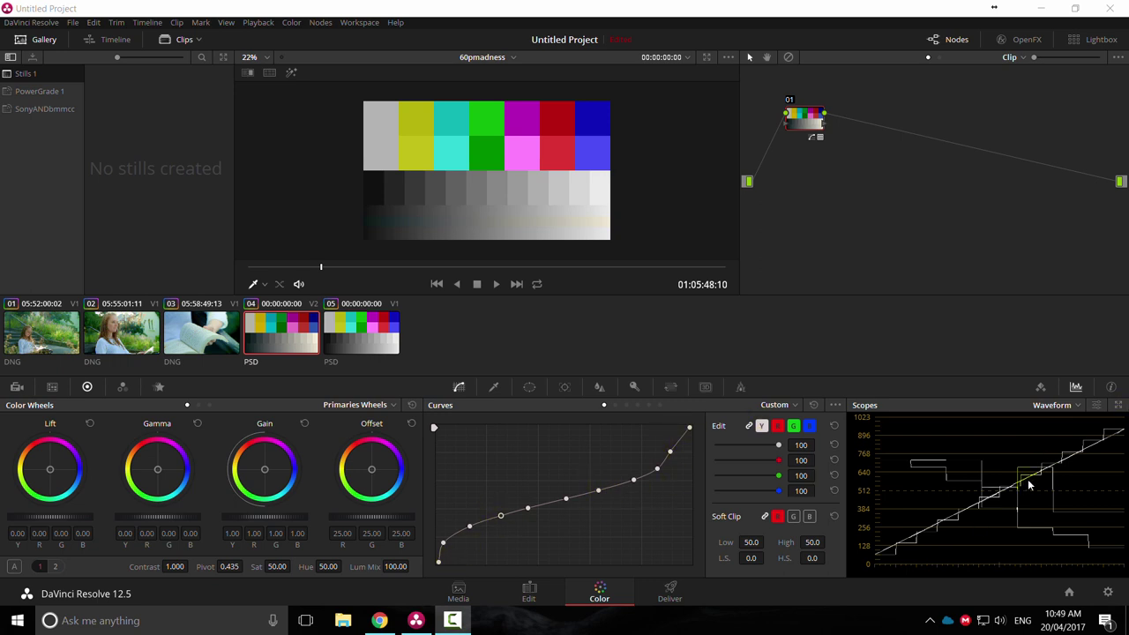
# Grab a still of clip 04's grade into the gallery and label it Fuji BlahBlah CHROMA ONLY.
pyautogui.rightClick(801, 120)
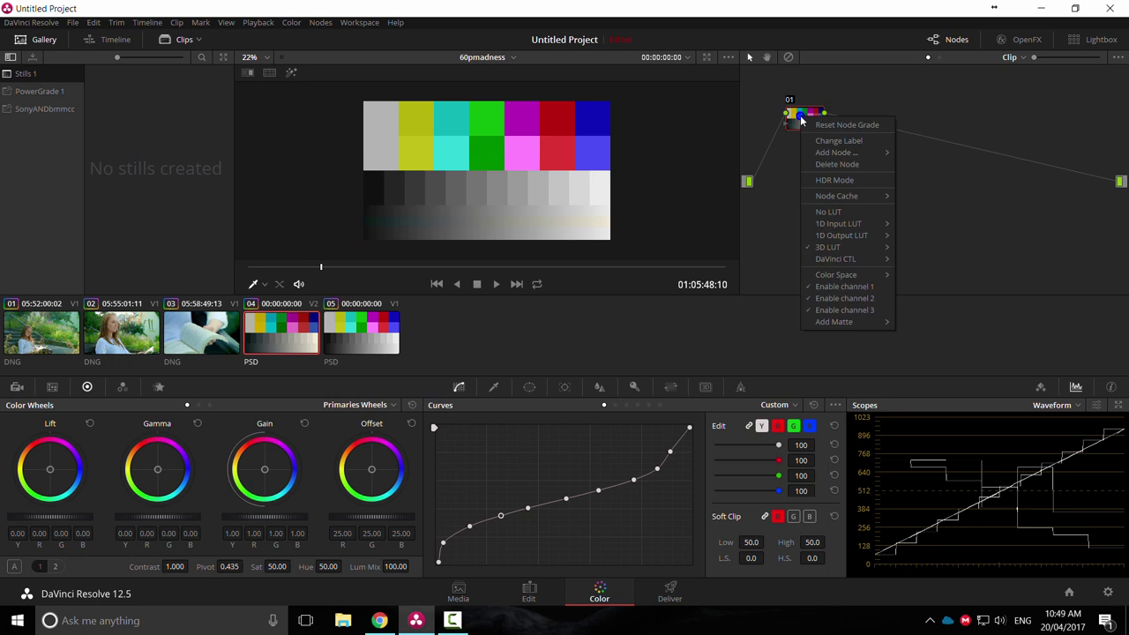
pyautogui.rightClick(483, 137)
pyautogui.click(518, 146)
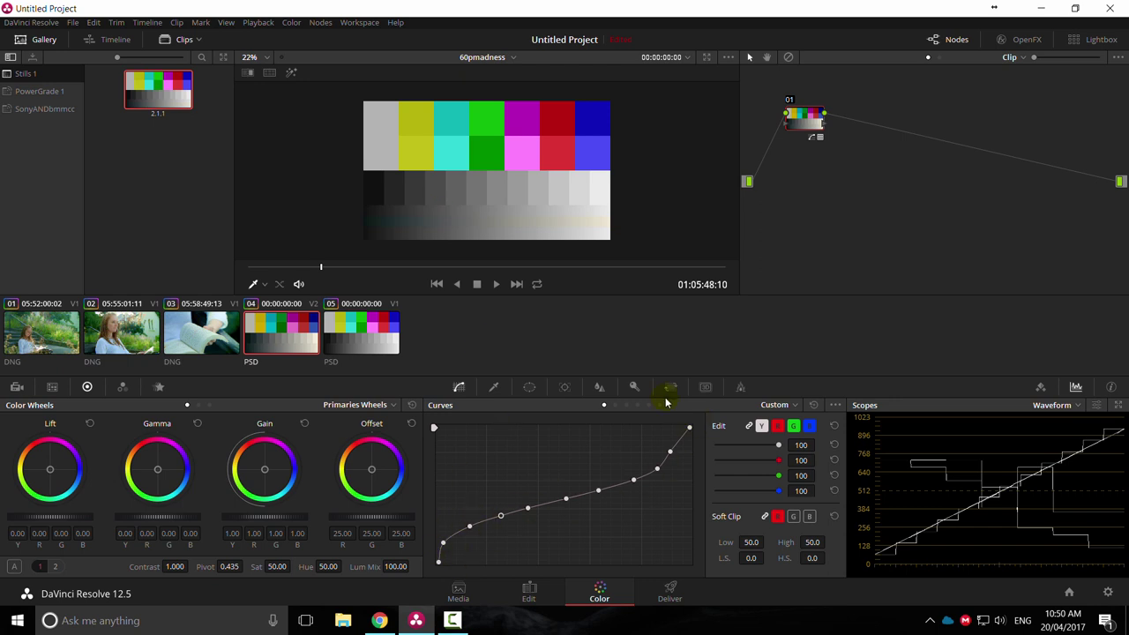
pyautogui.click(217, 112)
pyautogui.rightClick(175, 87)
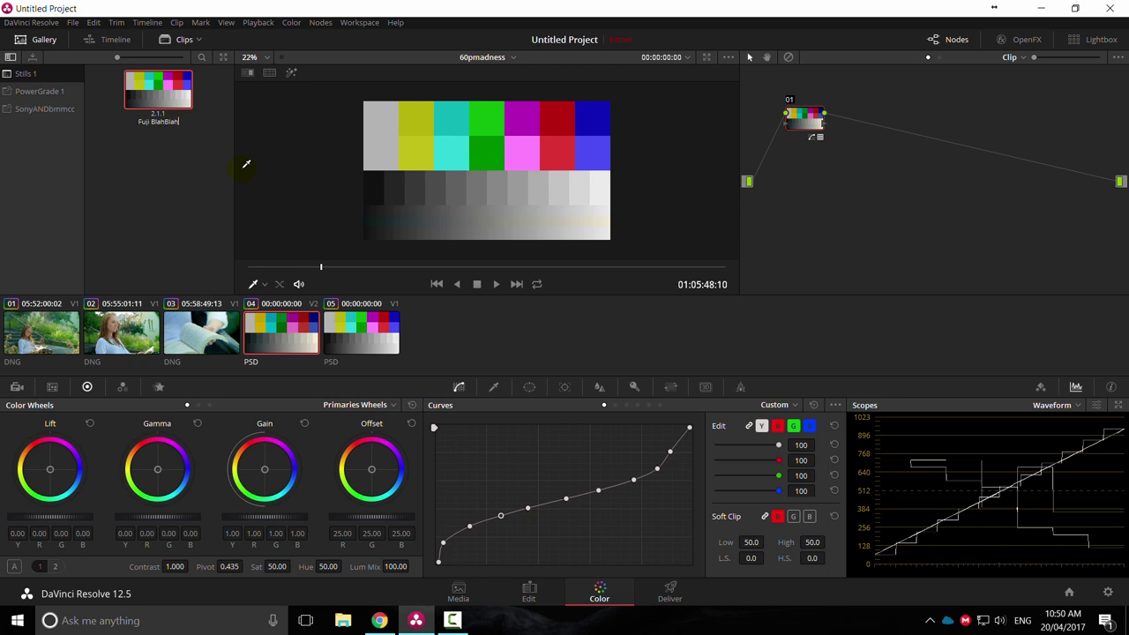
pyautogui.write('HROMA ONLY')
pyautogui.press('Return')
# Move the labelled chroma-only still into the PowerGrade 1 album and browse the grades stored there.
pyautogui.moveTo(94, 96); pyautogui.dragTo(47, 93)
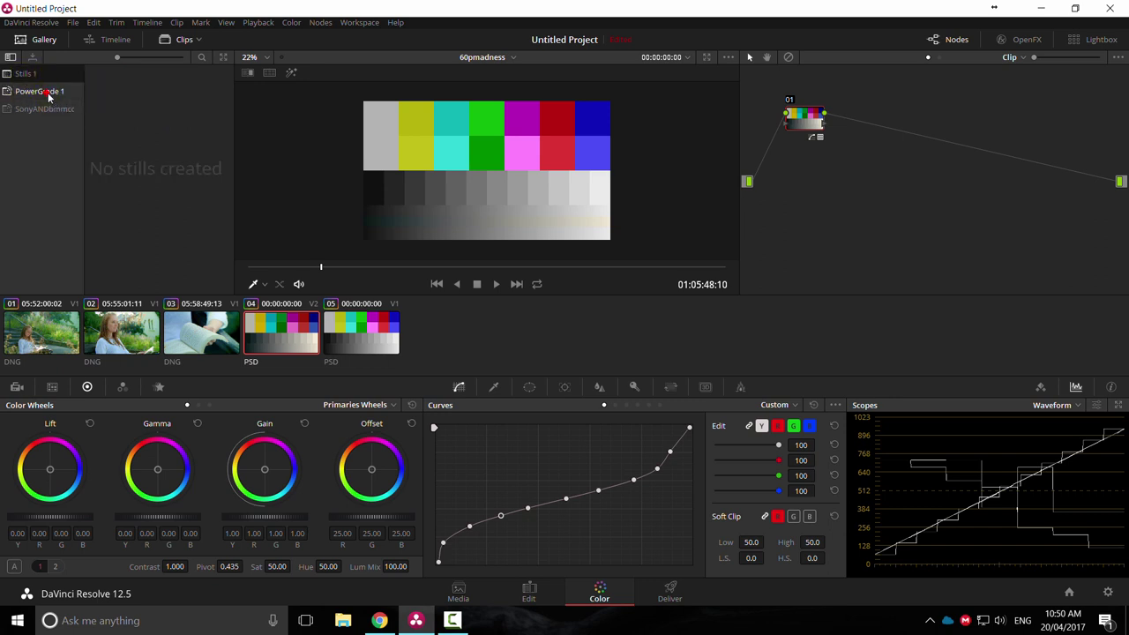
pyautogui.scroll(-2, 232, 212)
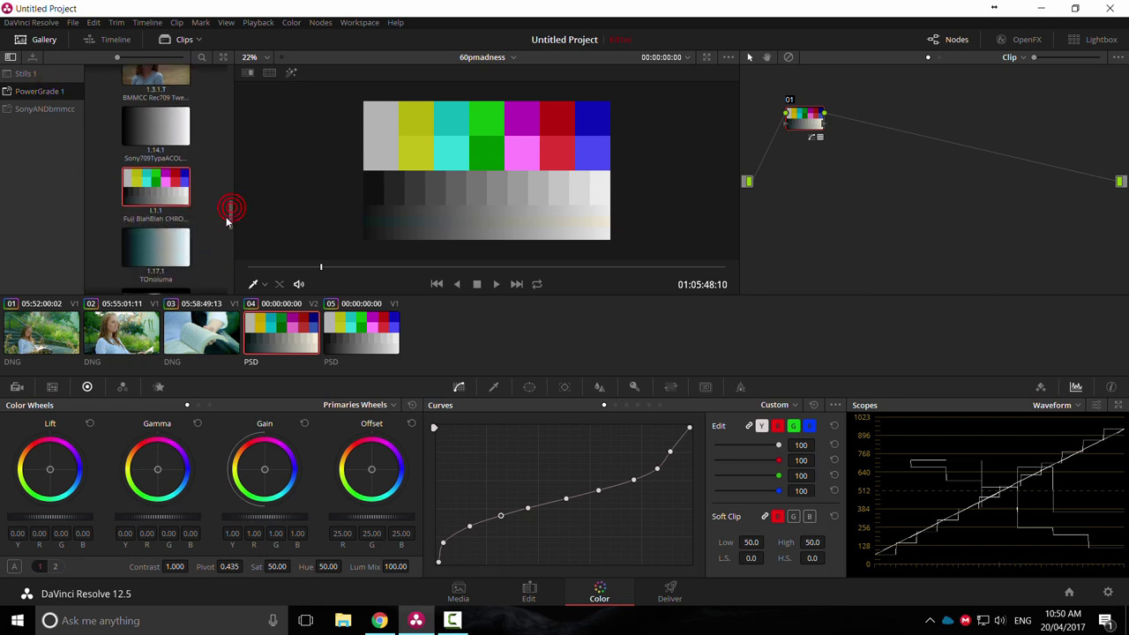
pyautogui.moveTo(231, 220); pyautogui.dragTo(231, 219)
pyautogui.click(151, 191)
pyautogui.scroll(3, 220, 213)
pyautogui.click(160, 203)
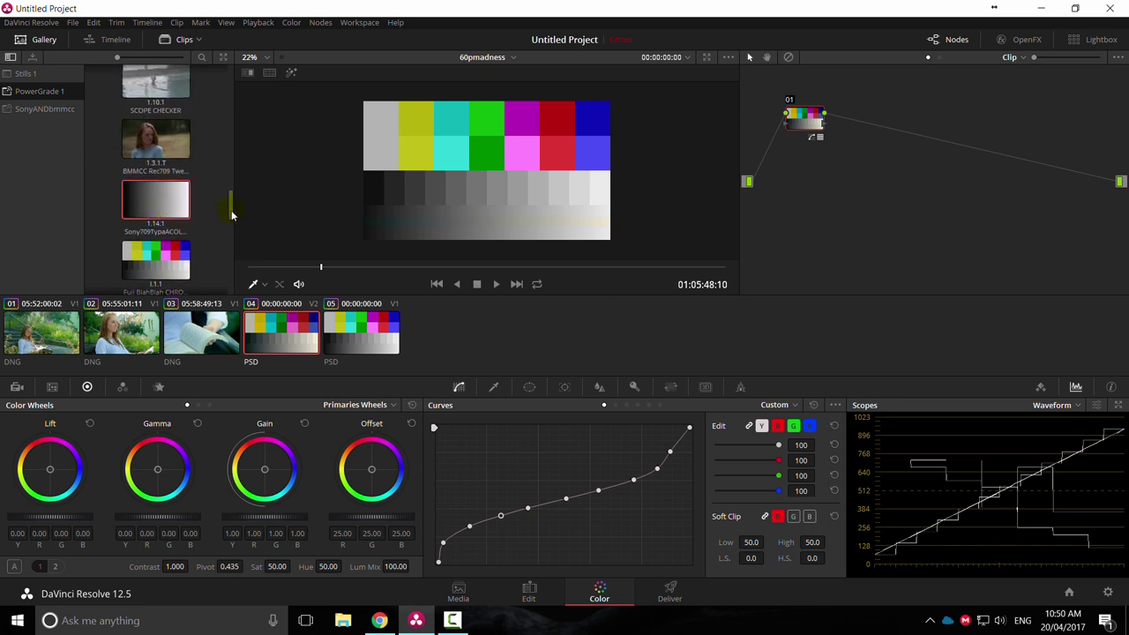
pyautogui.scroll(2, 232, 215)
pyautogui.moveTo(232, 206); pyautogui.dragTo(227, 88)
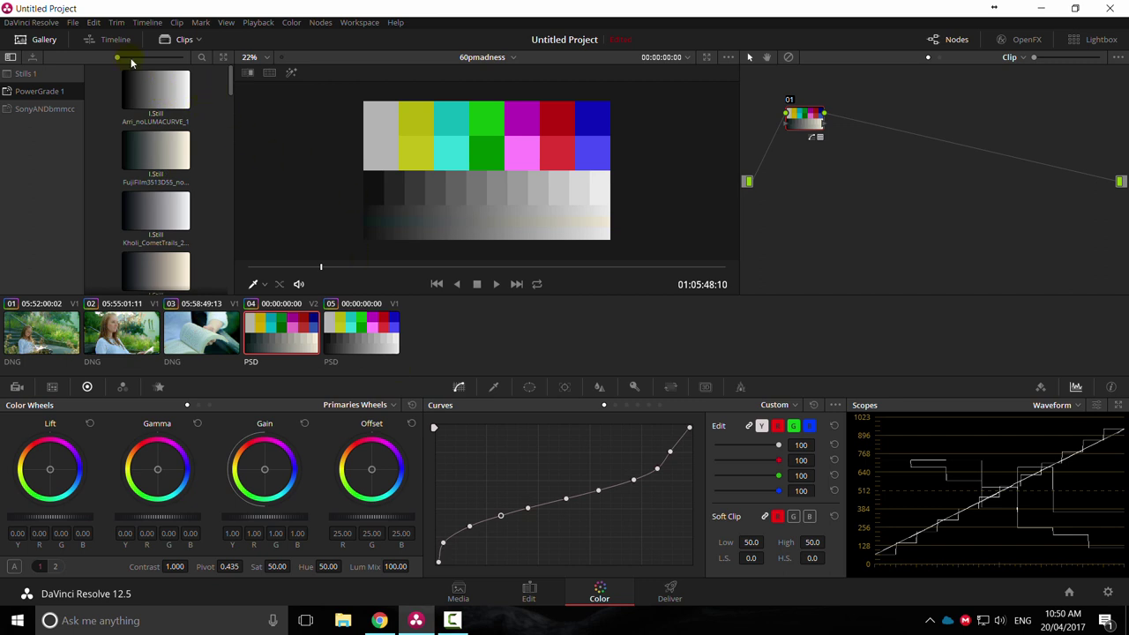
# Review camera clips 01 to 03 and select clip 02.
pyautogui.click(211, 326)
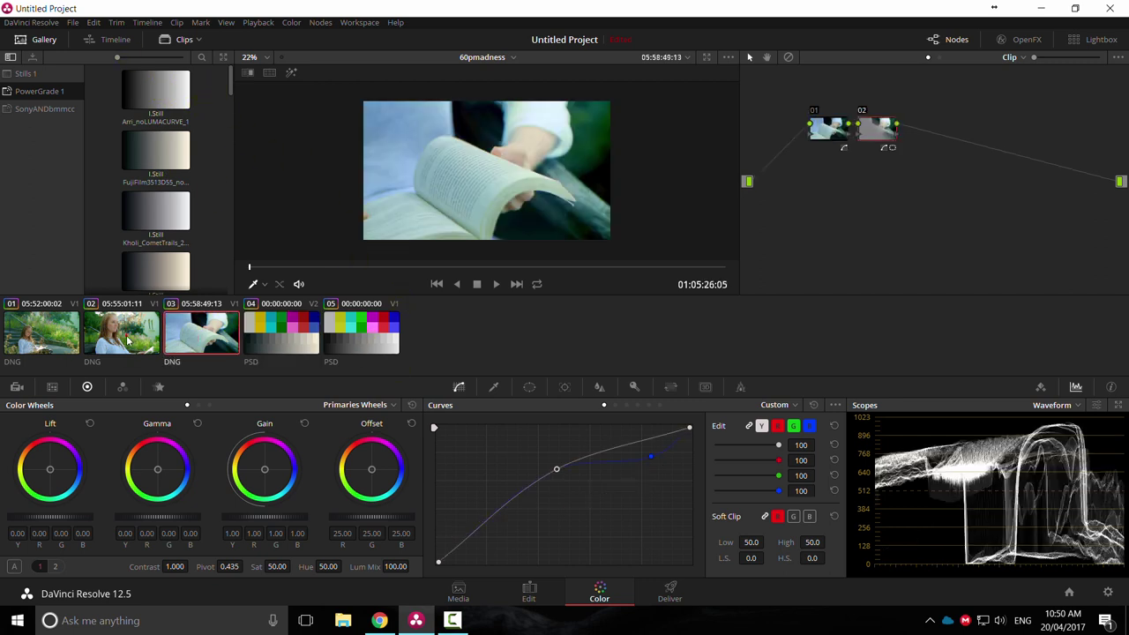
pyautogui.click(61, 342)
pyautogui.click(119, 335)
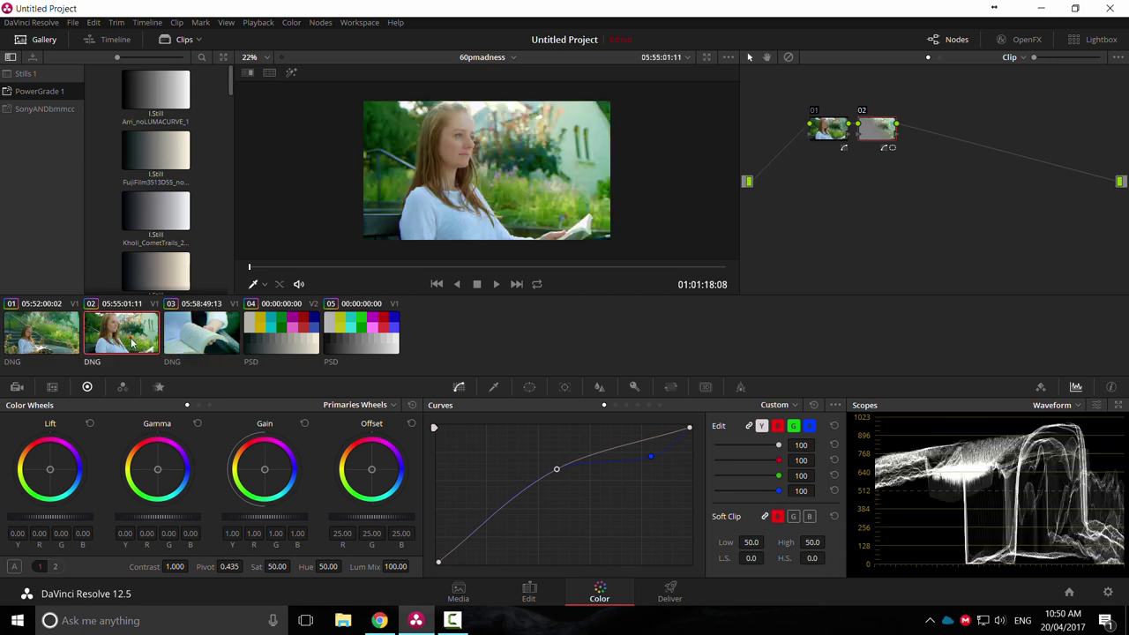
pyautogui.click(62, 335)
pyautogui.click(150, 339)
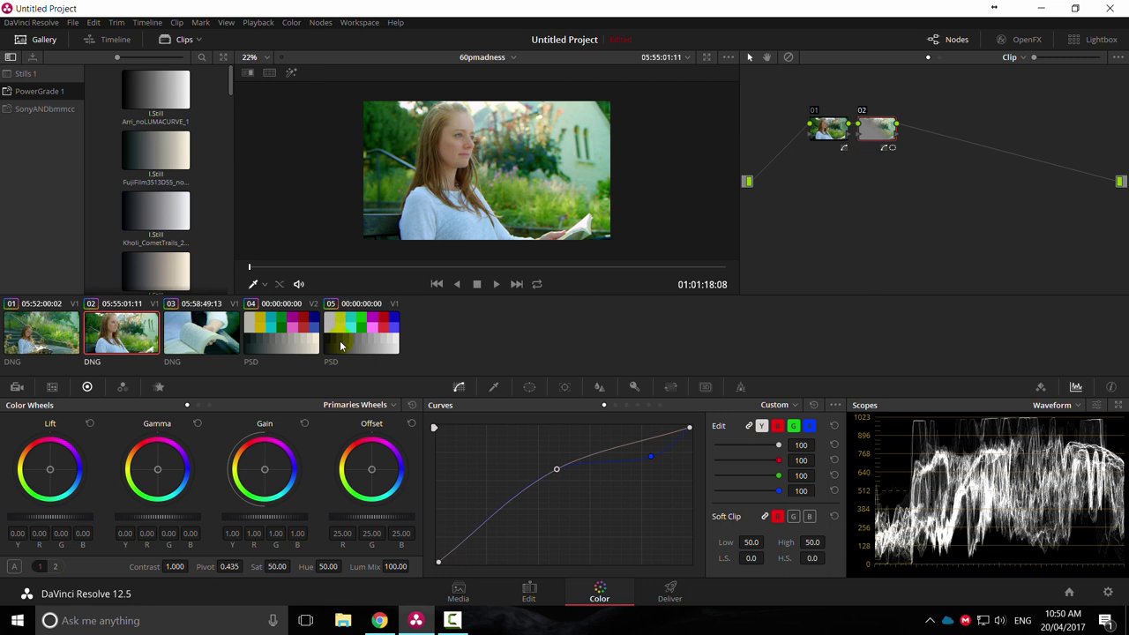
# Delete both SPECIALSTUFF chart clips from the timeline on the Edit page, and return to the Color page.
pyautogui.click(529, 593)
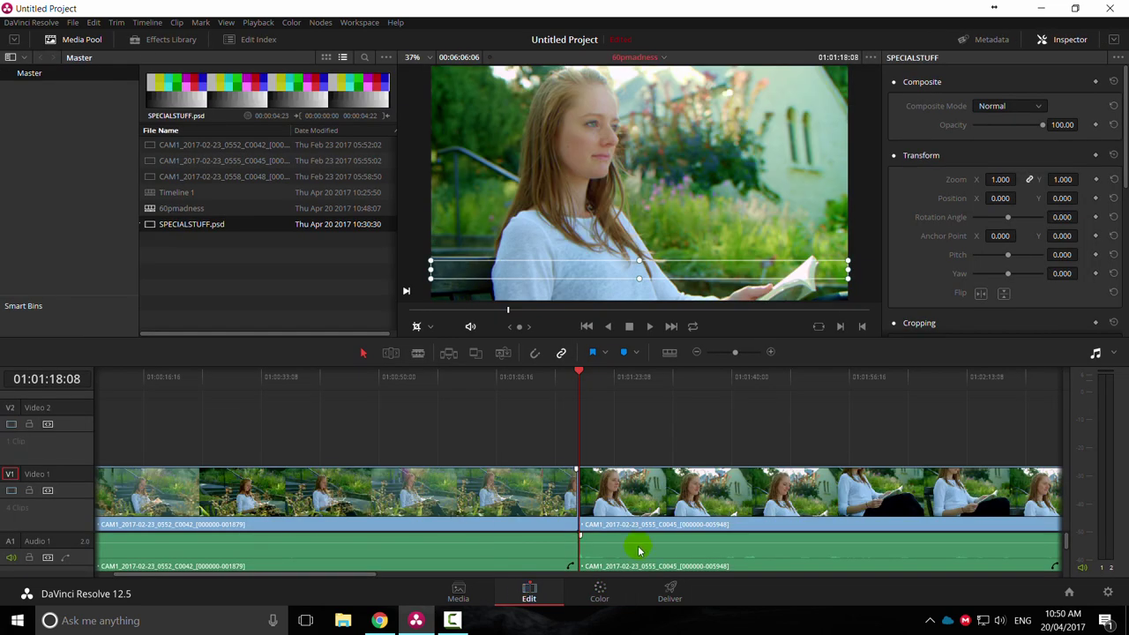
pyautogui.scroll(-3, 640, 550)
pyautogui.moveTo(484, 410); pyautogui.dragTo(404, 504)
pyautogui.press('Delete')
pyautogui.click(600, 592)
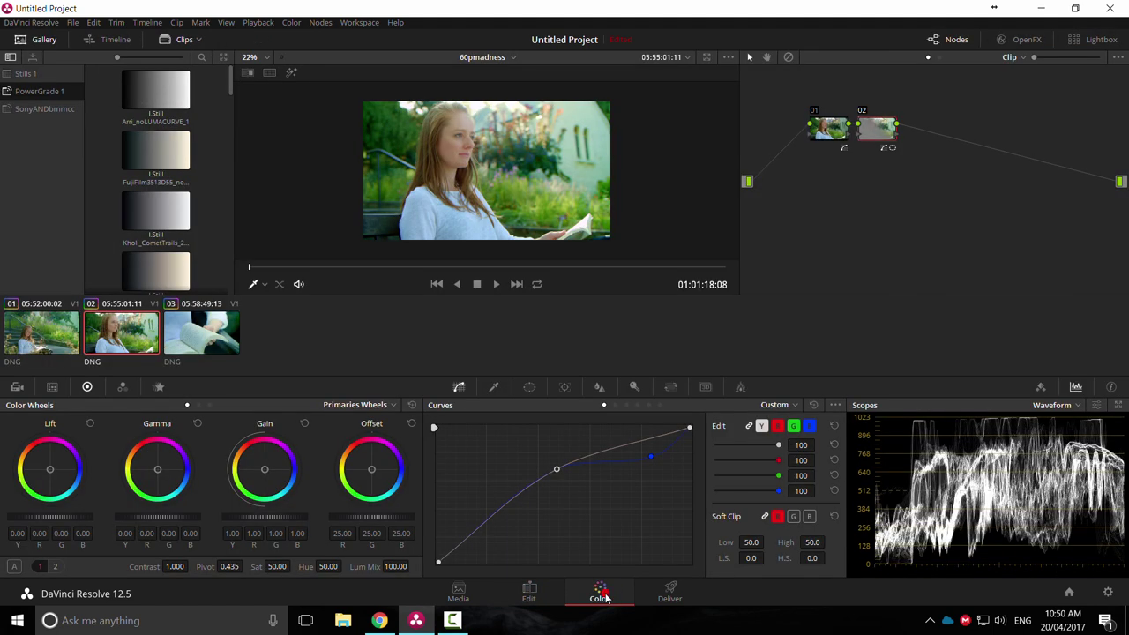
# Switch the node graph to Timeline level, and add and position a node there.
pyautogui.click(1020, 59)
pyautogui.click(1026, 88)
pyautogui.hotkey('alt', 's')
pyautogui.moveTo(843, 140); pyautogui.dragTo(823, 128)
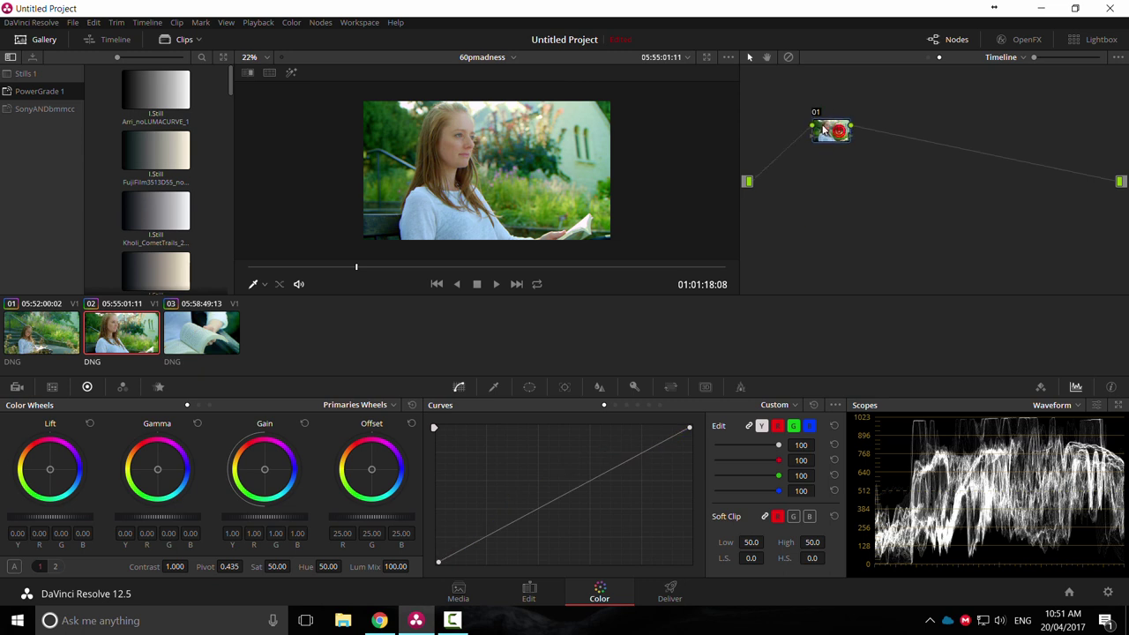
# Apply the Fuji BlahBlah CHROMA ONLY grade from PowerGrade 1 to timeline node 01.
pyautogui.moveTo(232, 82); pyautogui.dragTo(219, 224)
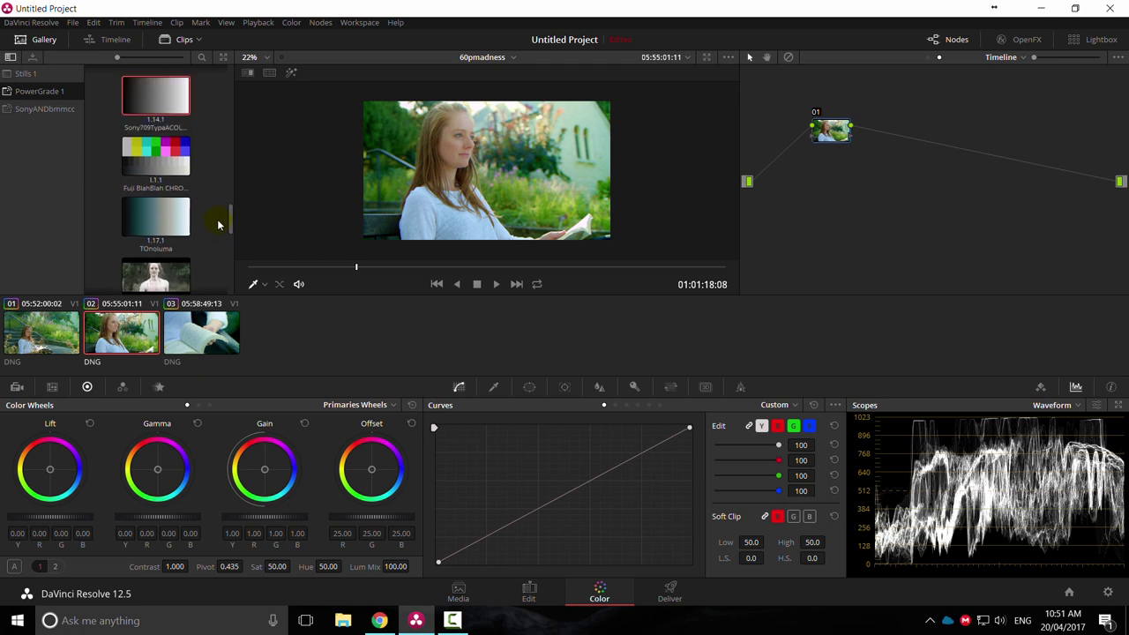
pyautogui.scroll(1, 219, 224)
pyautogui.moveTo(159, 177); pyautogui.dragTo(838, 134)
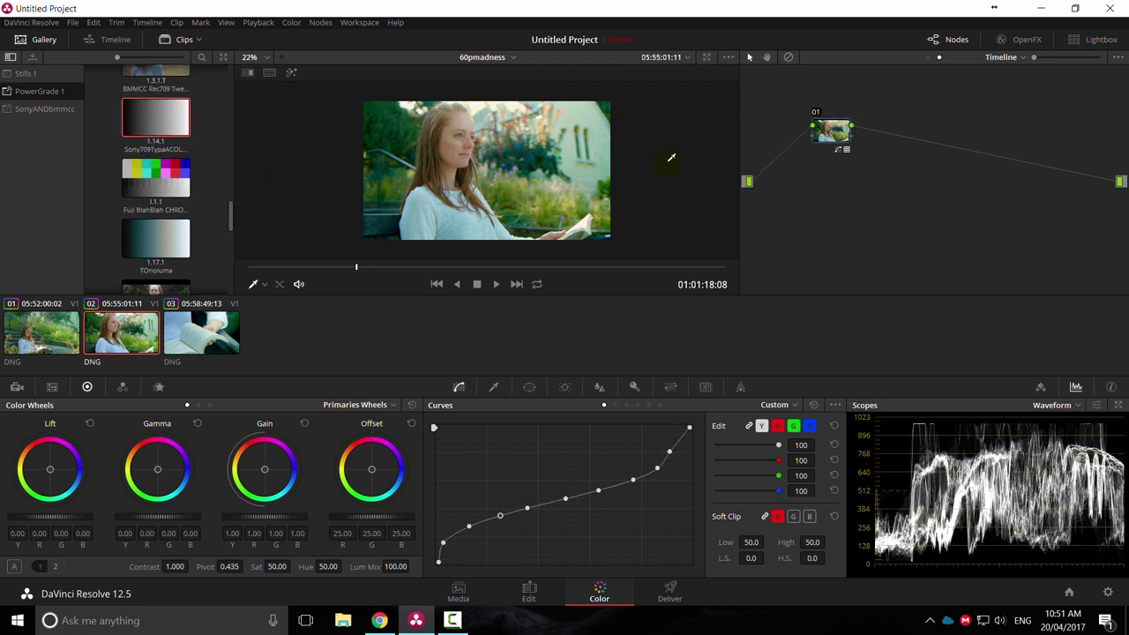
# Park the playhead on clip 02 at 01:01:25:07 and toggle the timeline node repeatedly to compare its effect on image and waveform.
pyautogui.moveTo(371, 276)
pyautogui.mouseDown()
pyautogui.moveTo(396, 270)
pyautogui.moveTo(353, 270)
pyautogui.moveTo(367, 268)
pyautogui.mouseUp()
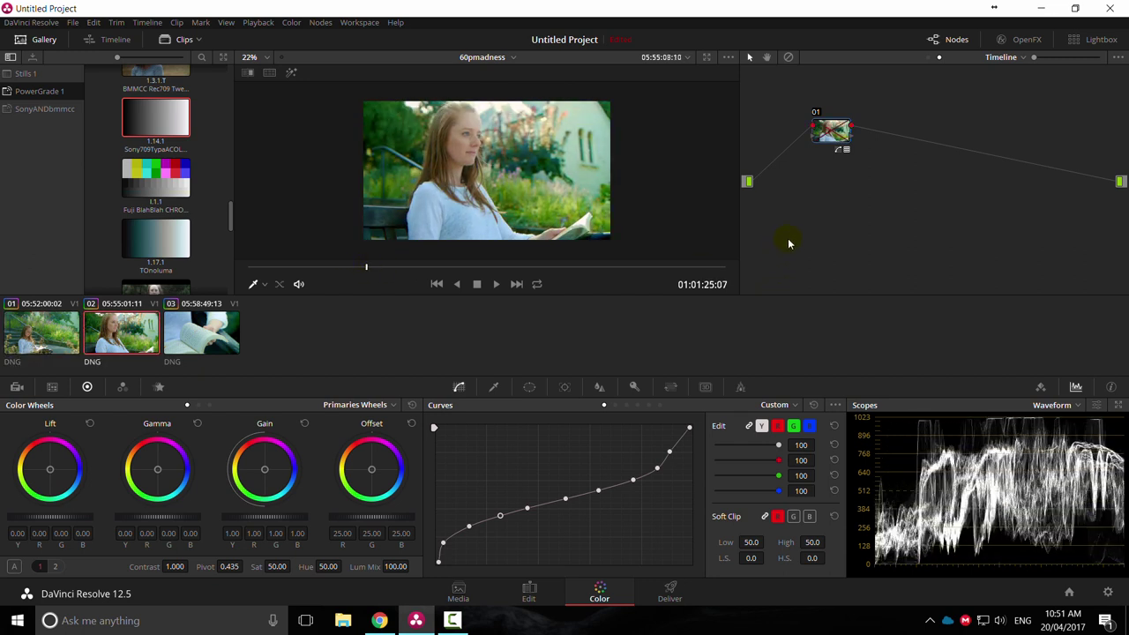
pyautogui.hotkey('ctrl', 'd')
pyautogui.hotkey('ctrl', 'd')
pyautogui.hotkey('ctrl', 'd')
pyautogui.hotkey('ctrl', 'd')
pyautogui.hotkey('ctrl', 'd')
pyautogui.hotkey('ctrl', 'd')
pyautogui.hotkey('ctrl', 'd')
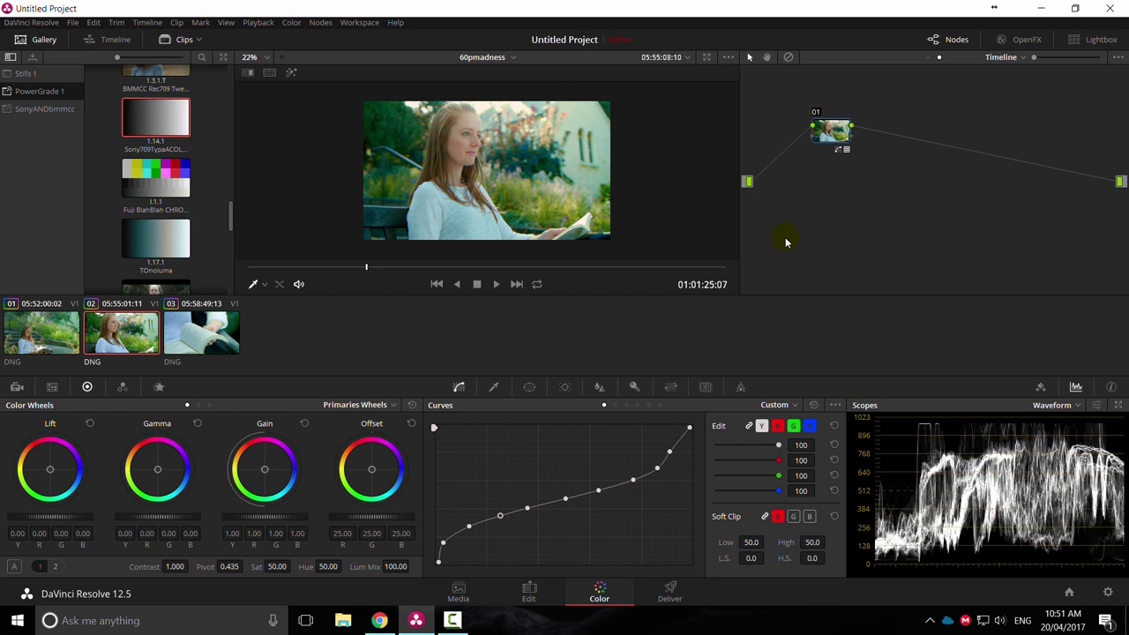
pyautogui.hotkey('ctrl', 'd')
pyautogui.hotkey('ctrl', 'd')
pyautogui.hotkey('ctrl', 'd')
pyautogui.hotkey('ctrl', 'd')
pyautogui.hotkey('ctrl', 'd')
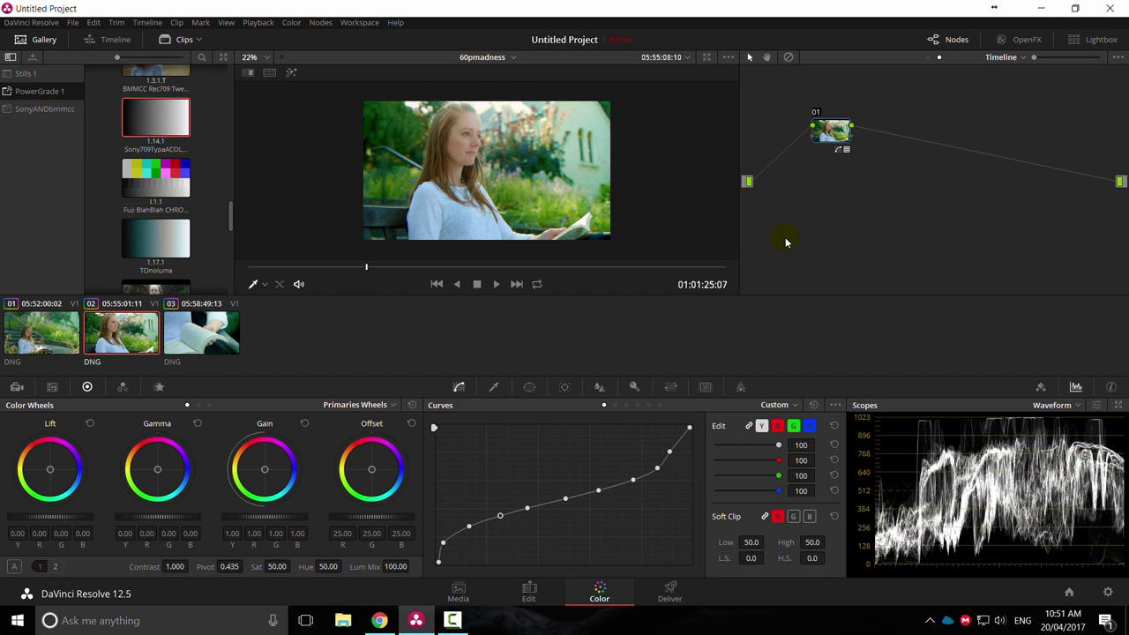
pyautogui.hotkey('ctrl', 'd')
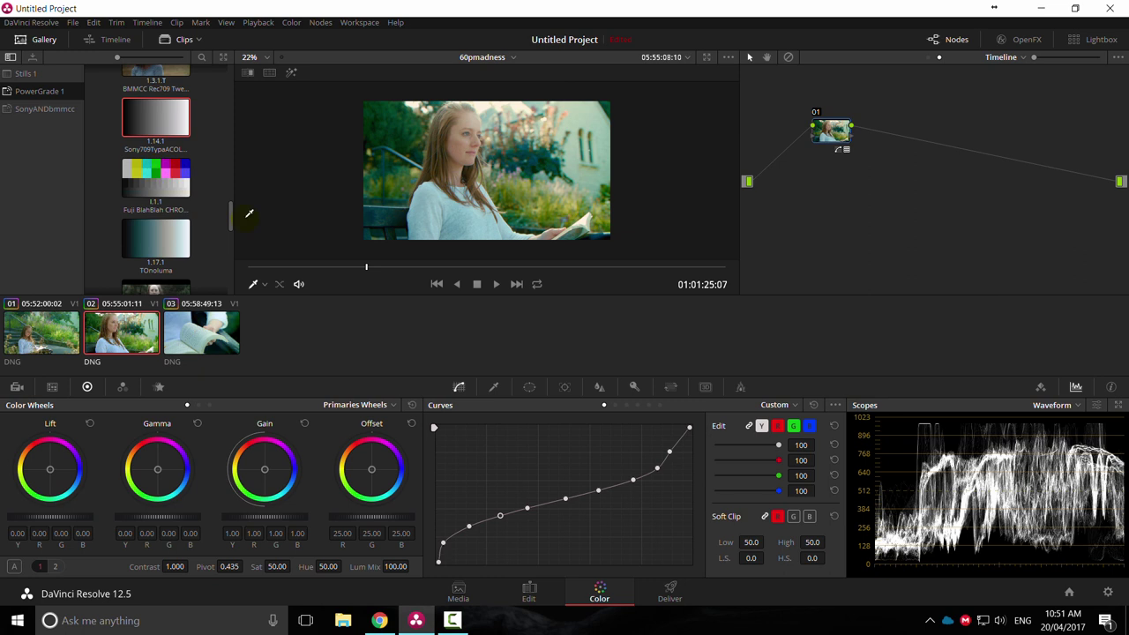
pyautogui.hotkey('ctrl', 'd')
pyautogui.hotkey('ctrl', 'd')
pyautogui.hotkey('ctrl', 'd')
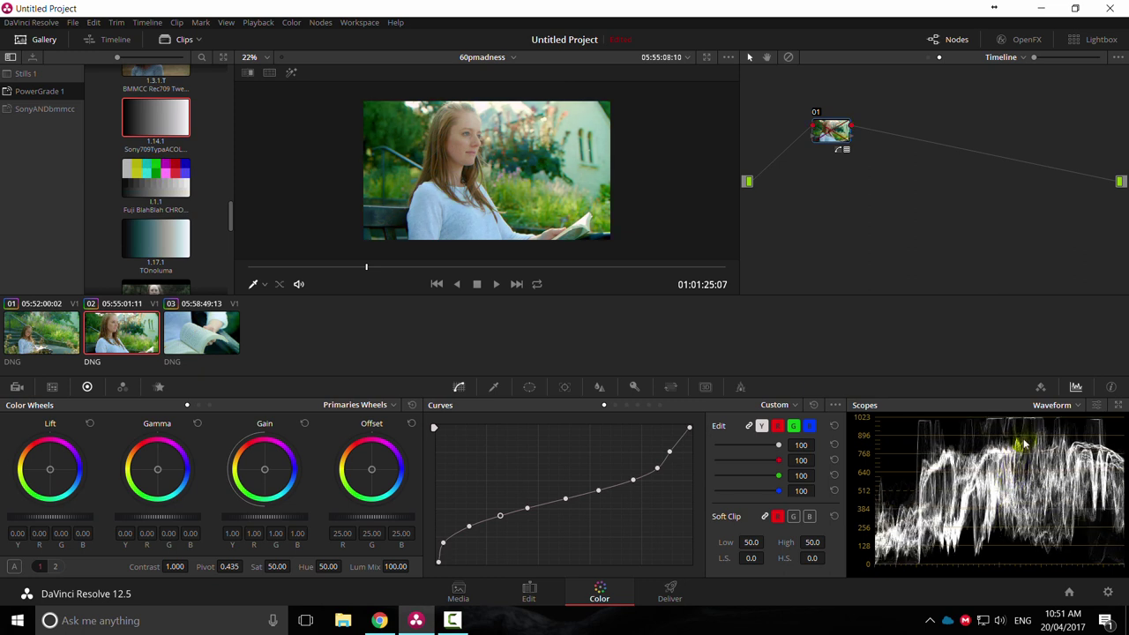
pyautogui.hotkey('ctrl', 'd')
pyautogui.hotkey('ctrl', 'd')
pyautogui.hotkey('ctrl', 'd')
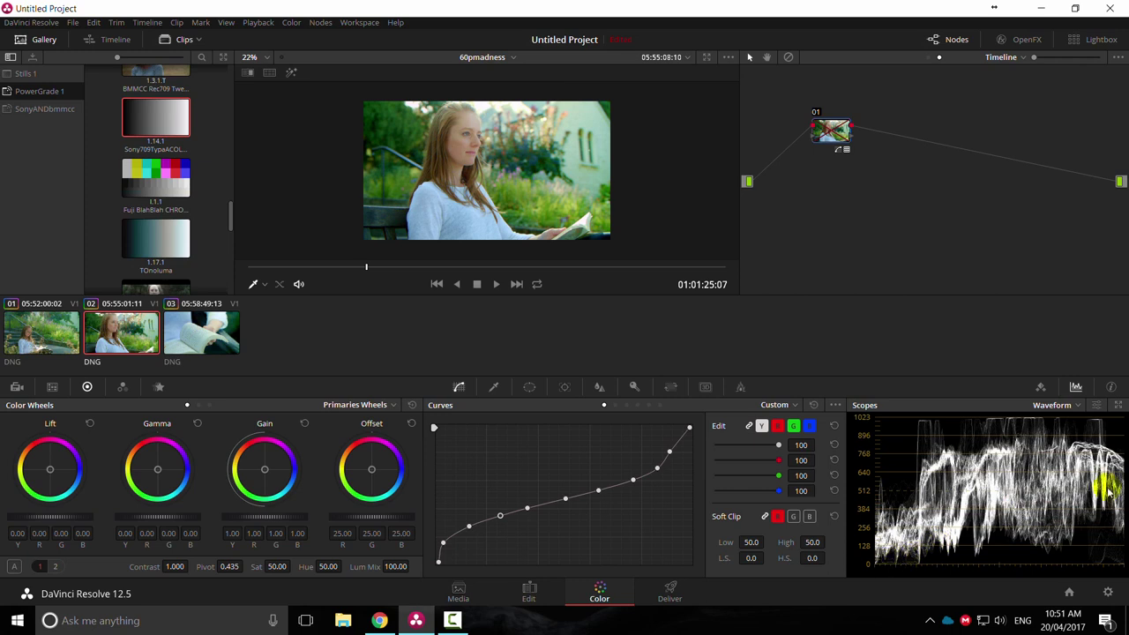
pyautogui.hotkey('ctrl', 'd')
pyautogui.hotkey('ctrl', 'd')
pyautogui.hotkey('ctrl', 'd')
pyautogui.hotkey('ctrl', 'd')
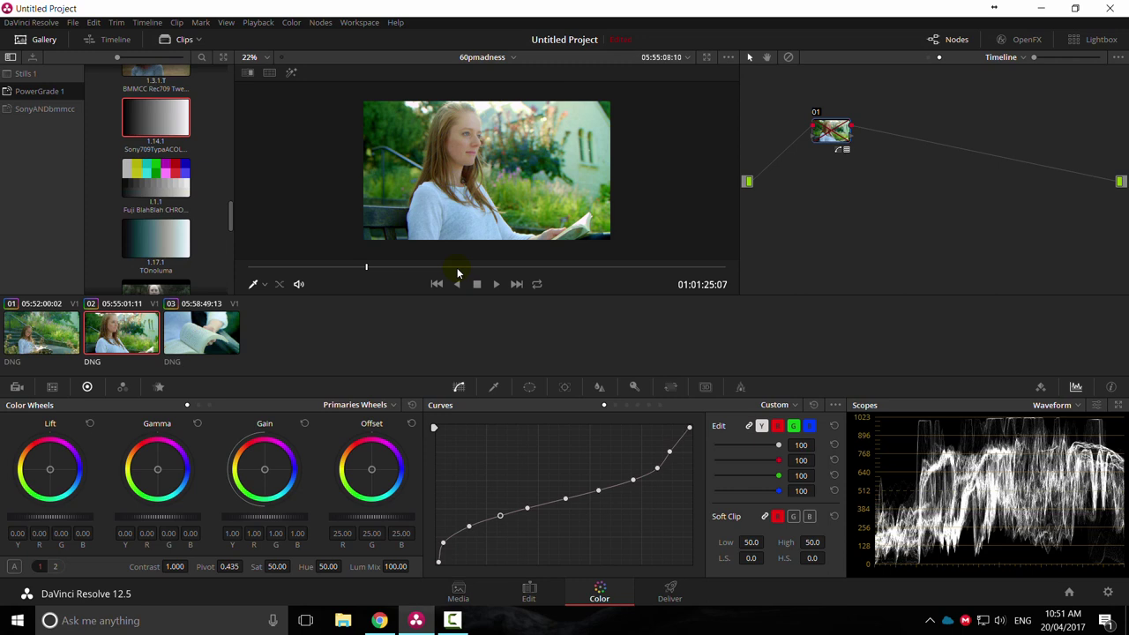
pyautogui.hotkey('ctrl', 'd')
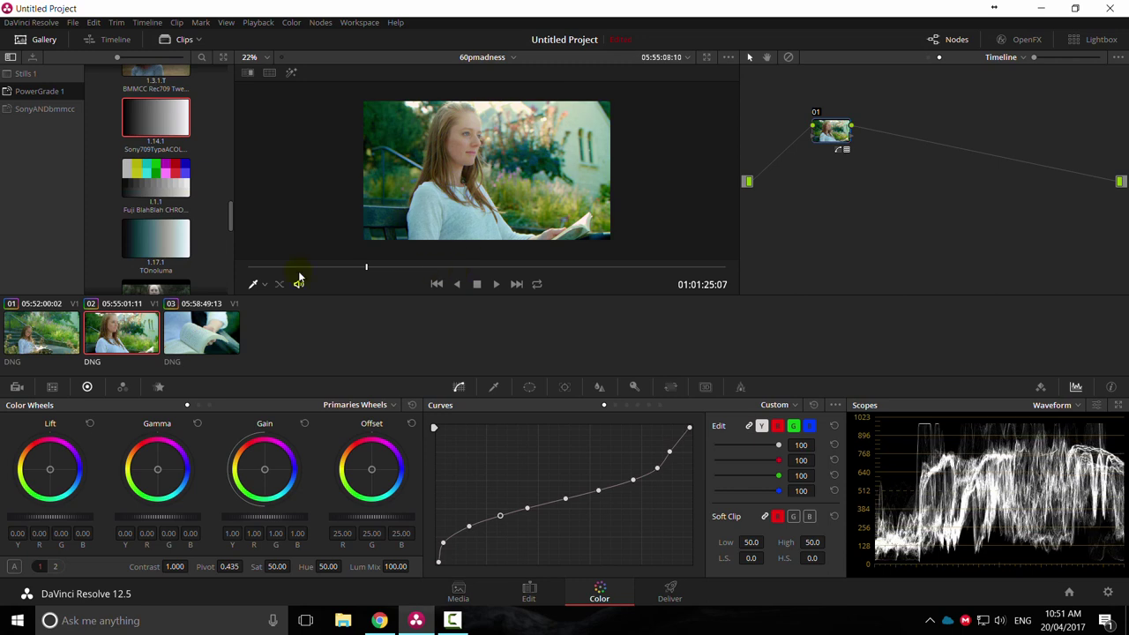
# Switch the node graph back to Clip level and review clips 01 to 03 with the timeline grade active.
pyautogui.click(1021, 57)
pyautogui.click(1010, 77)
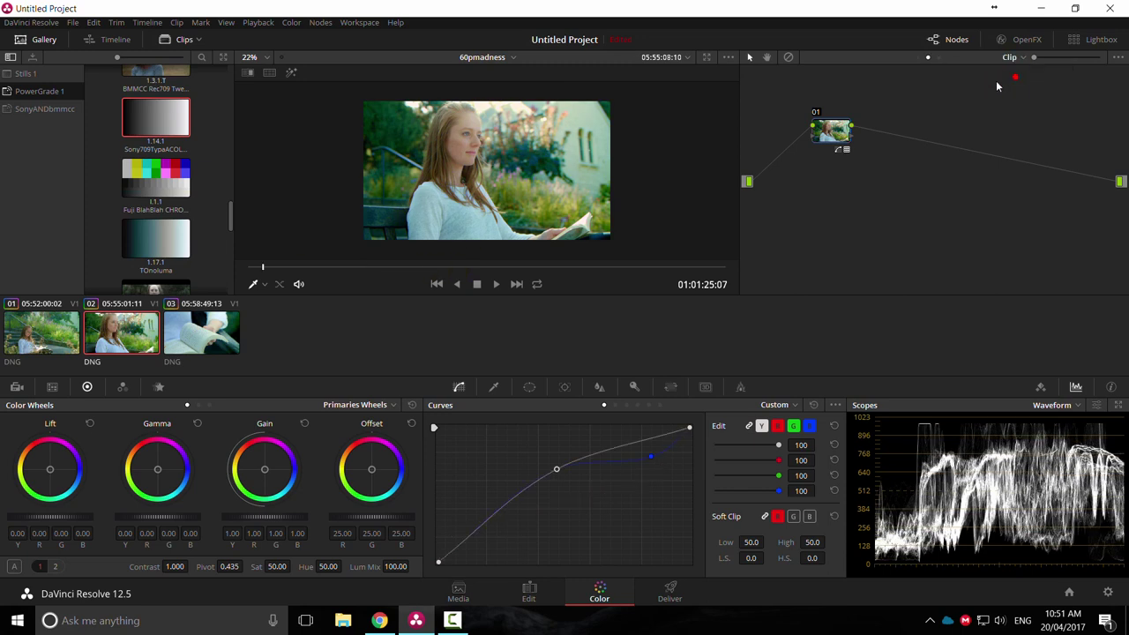
pyautogui.click(208, 333)
pyautogui.click(113, 340)
pyautogui.click(35, 335)
pyautogui.click(203, 333)
# Park the playhead on clip 03 at 01:05:30:03 and examine the frame full screen while toggling its node 02.
pyautogui.moveTo(423, 268); pyautogui.dragTo(352, 256)
pyautogui.hotkey('ctrl', 'f')
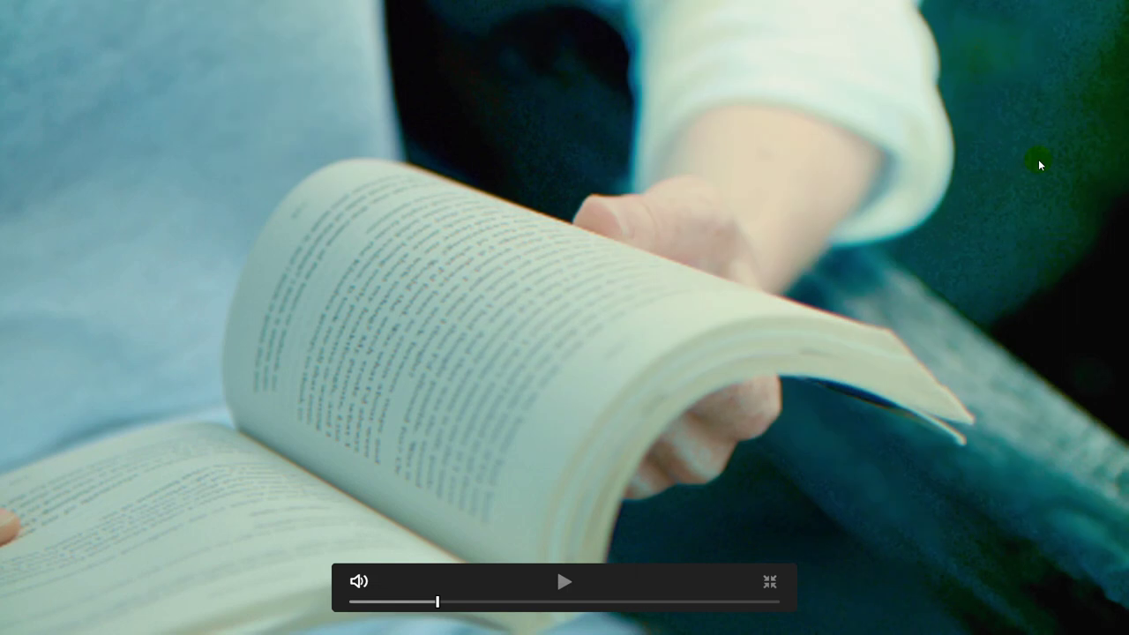
pyautogui.press('Escape')
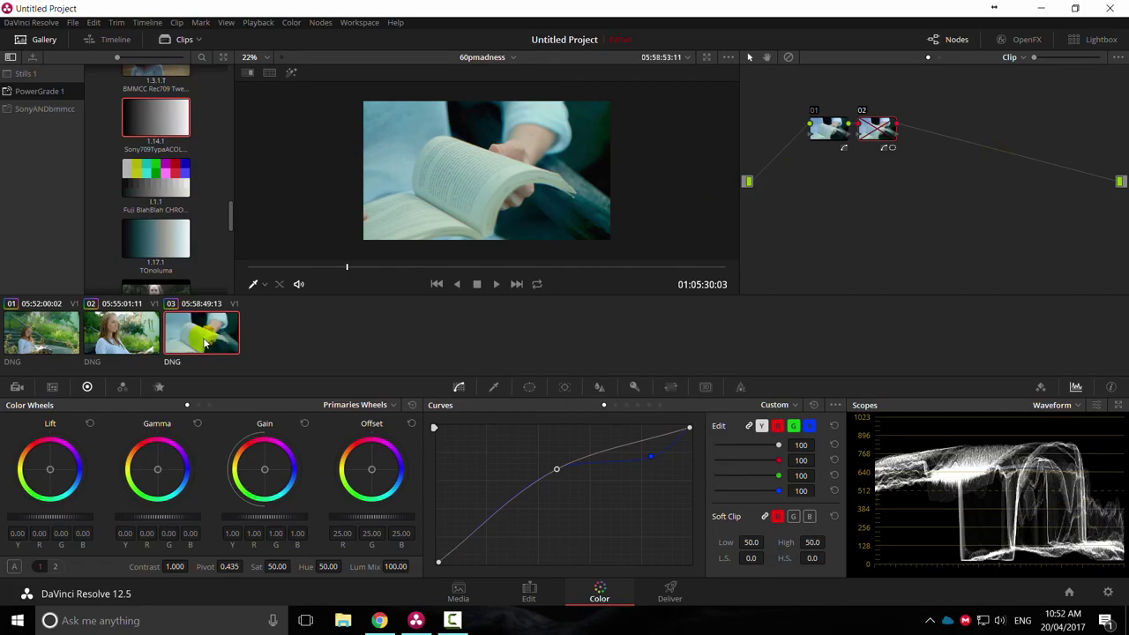
pyautogui.click(567, 173)
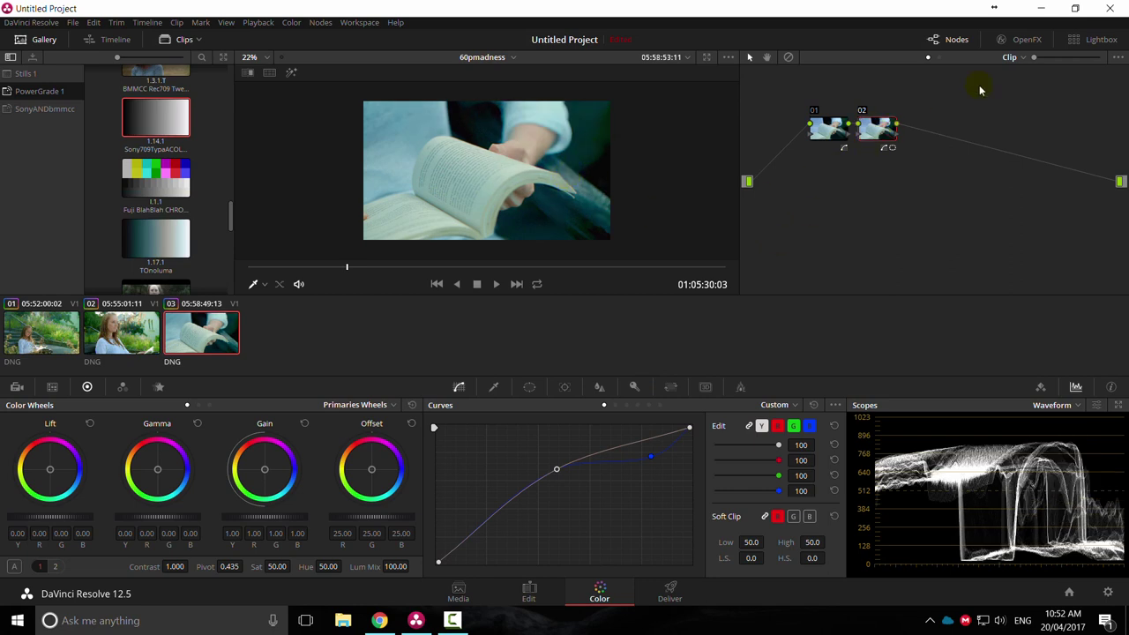
# Switch the node graph to Timeline level and examine clip 03 full screen while toggling the timeline node.
pyautogui.click(1014, 56)
pyautogui.click(1032, 87)
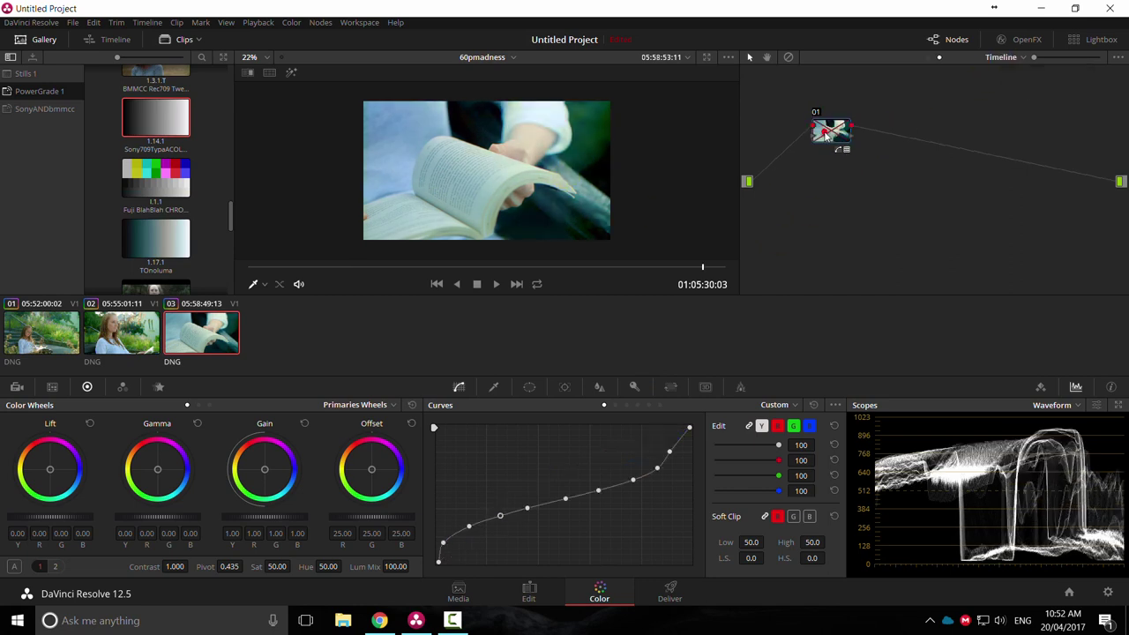
pyautogui.hotkey('ctrl', 'f')
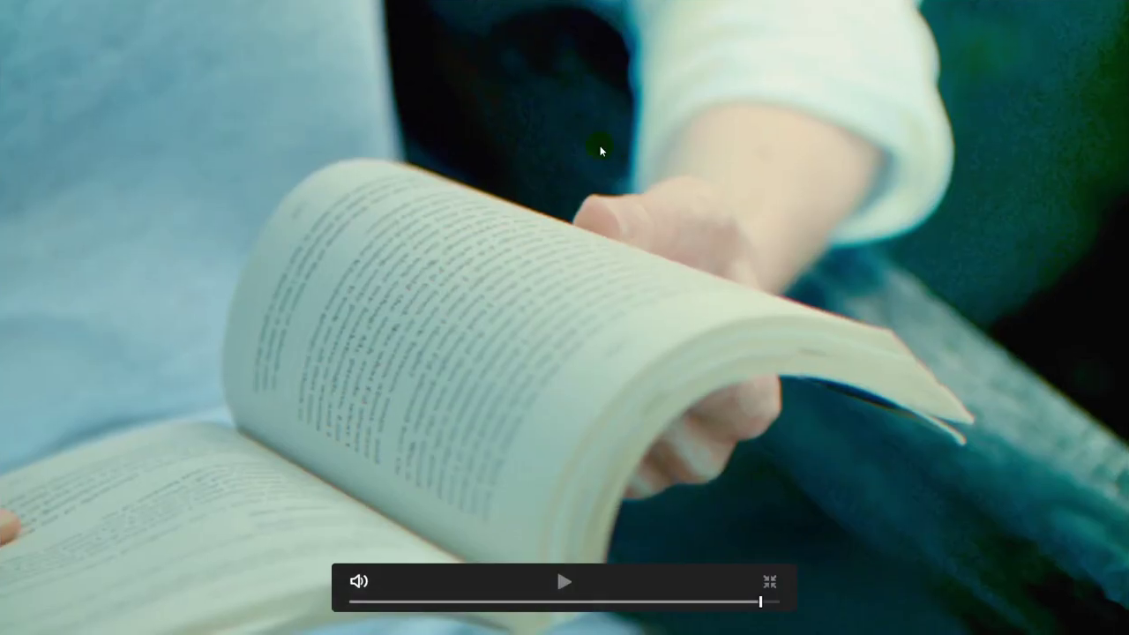
pyautogui.hotkey('ctrl', 'd')
pyautogui.press('Escape')
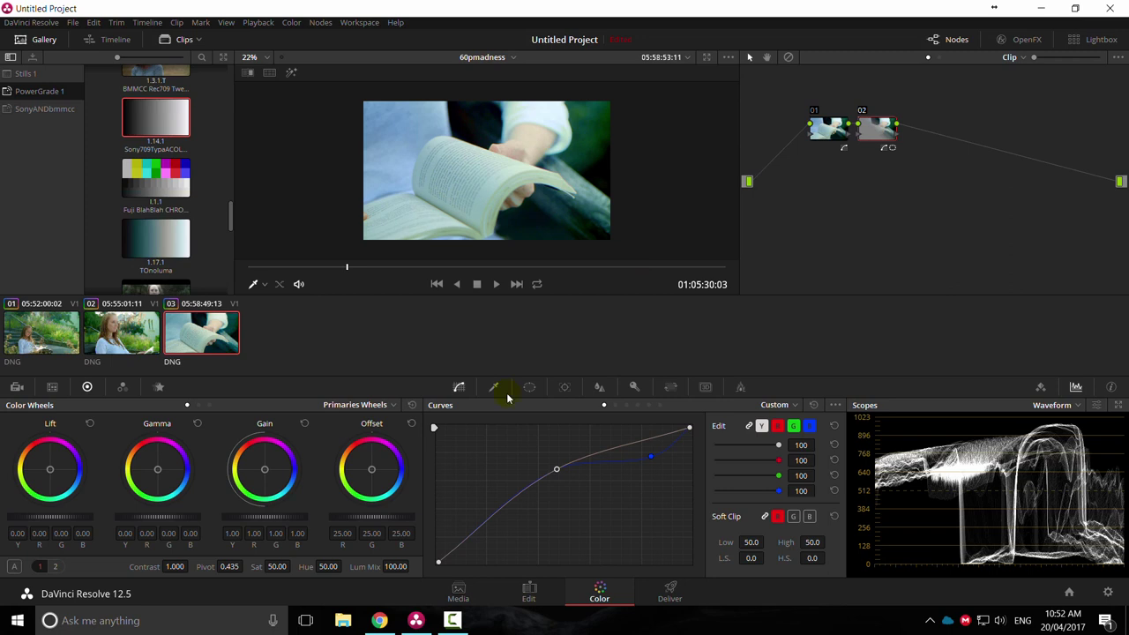
# Turn off the use of optimized media and check clip 03's frame full screen.
pyautogui.click(258, 22)
pyautogui.click(263, 38)
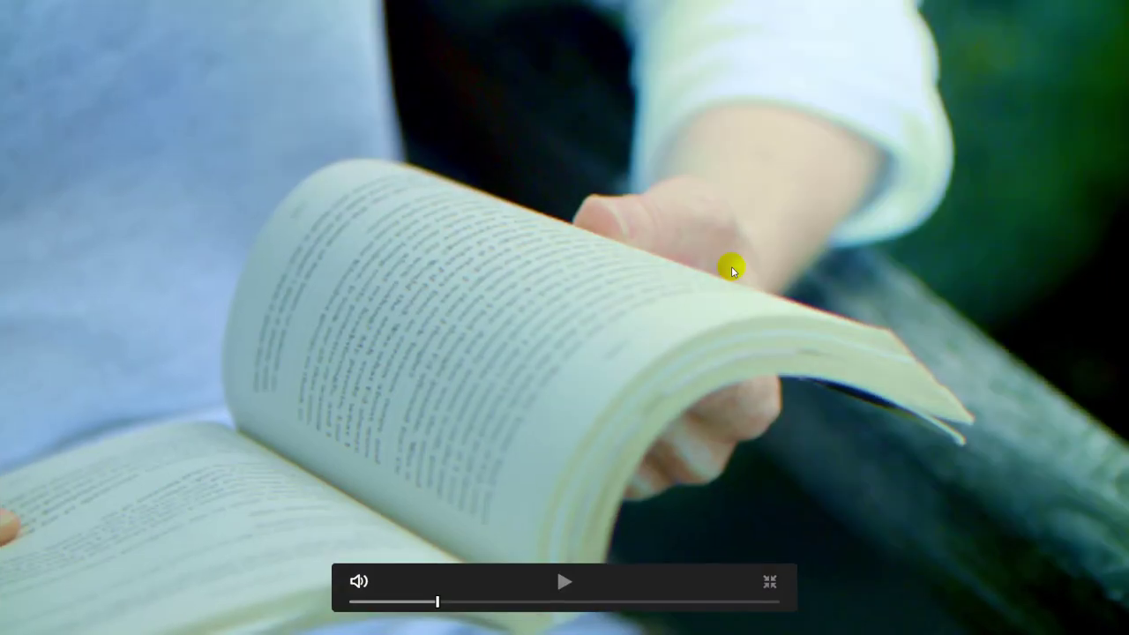
pyautogui.press('Escape')
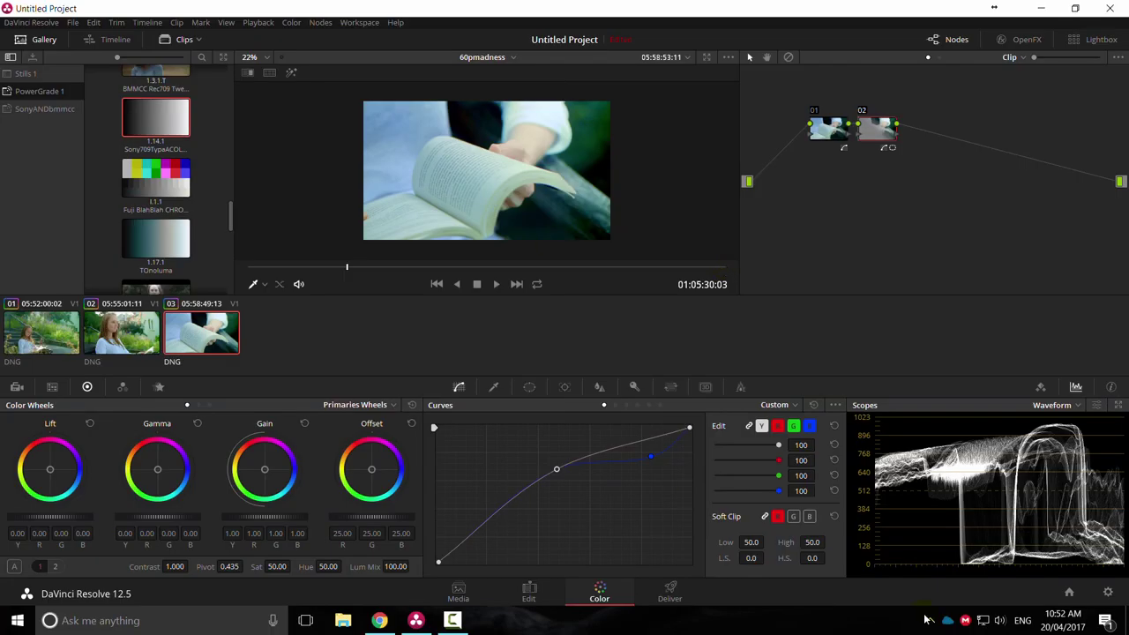
# Check the CinemaDNG decode settings in the project's Camera Raw settings, leaving the settings without saving.
pyautogui.click(1113, 593)
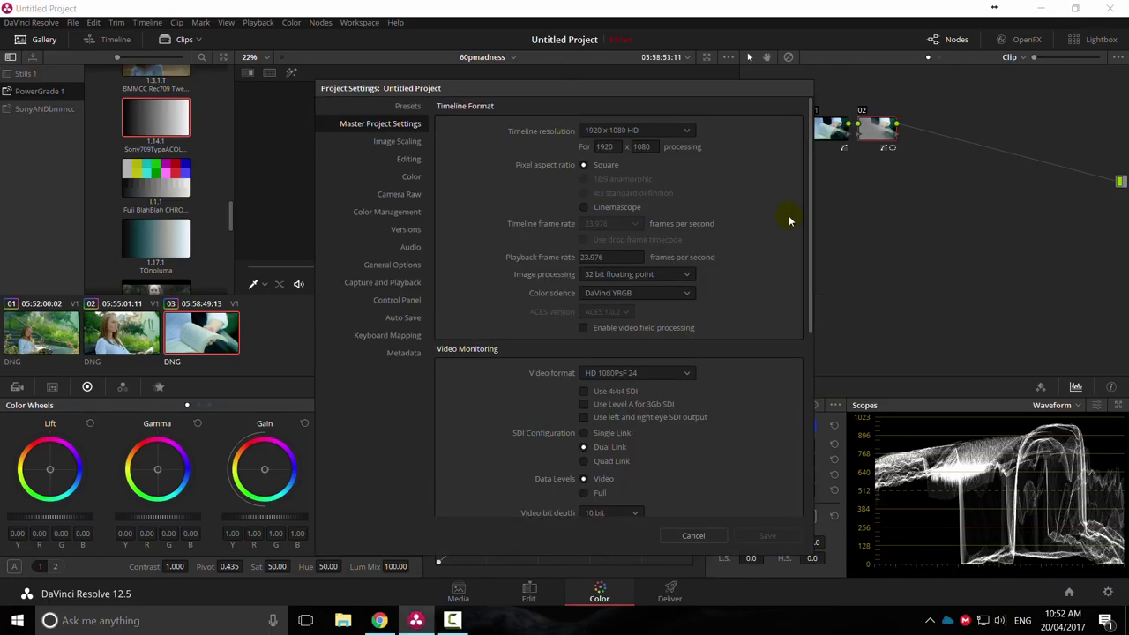
pyautogui.click(399, 194)
pyautogui.click(745, 106)
pyautogui.click(763, 156)
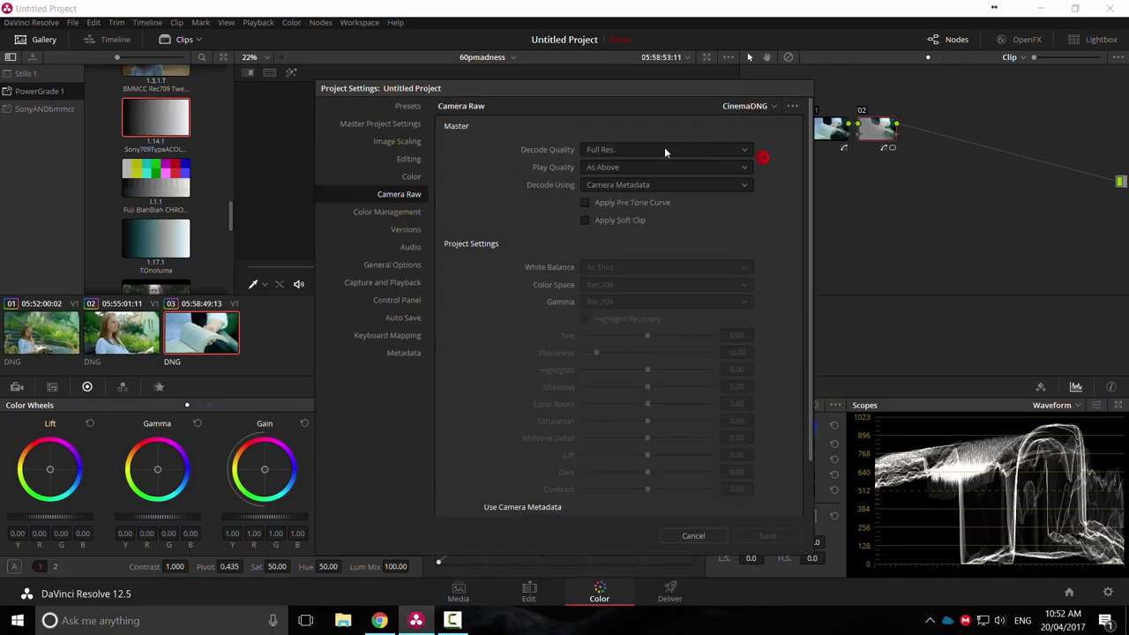
pyautogui.click(693, 535)
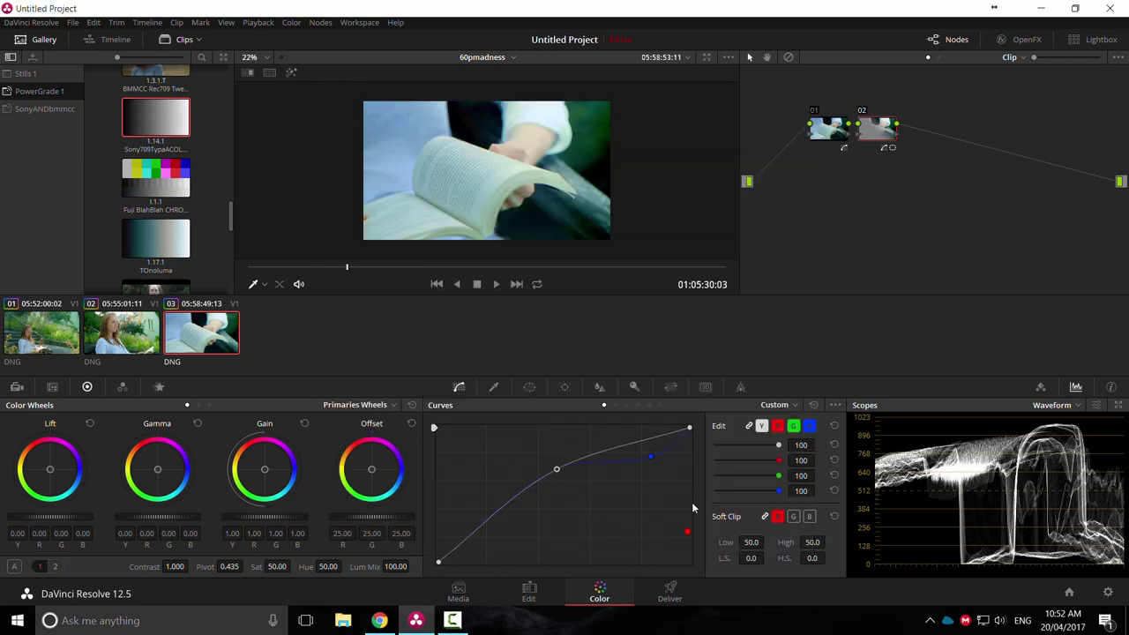
# Play clip 02 full screen from past its midpoint and stop at 01:03:49:15.
pyautogui.click(152, 344)
pyautogui.moveTo(397, 269); pyautogui.dragTo(541, 273)
pyautogui.hotkey('ctrl', 'f')
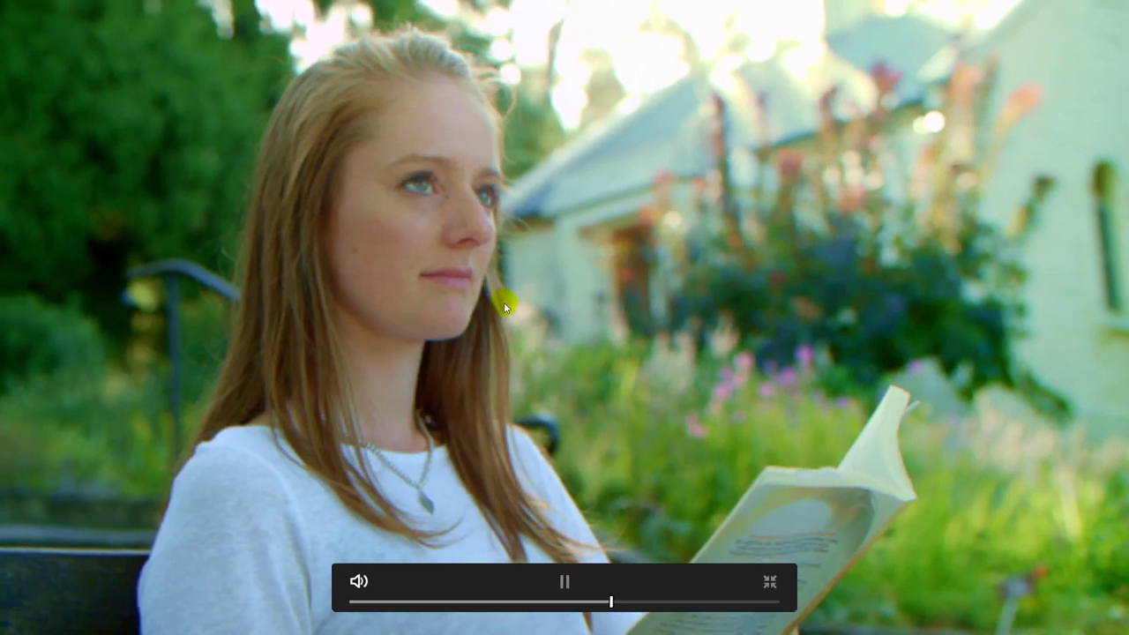
pyautogui.press('space')
pyautogui.hotkey('ctrl', 'f')
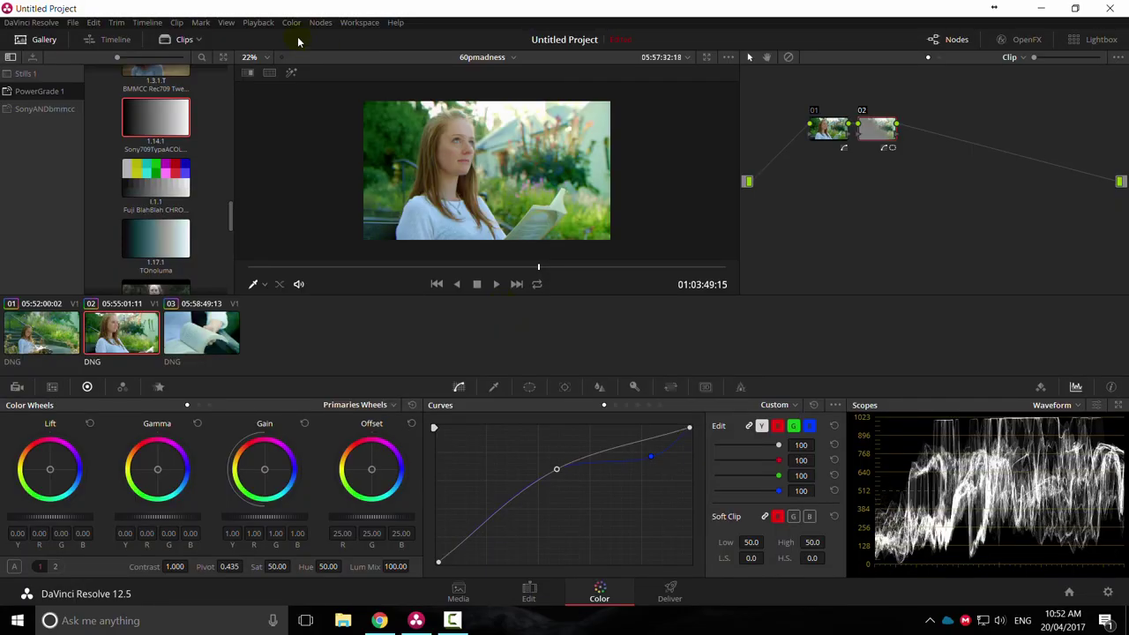
# Check the Proxy Mode setting and delete the project's optimized media.
pyautogui.click(259, 22)
pyautogui.moveTo(296, 64)
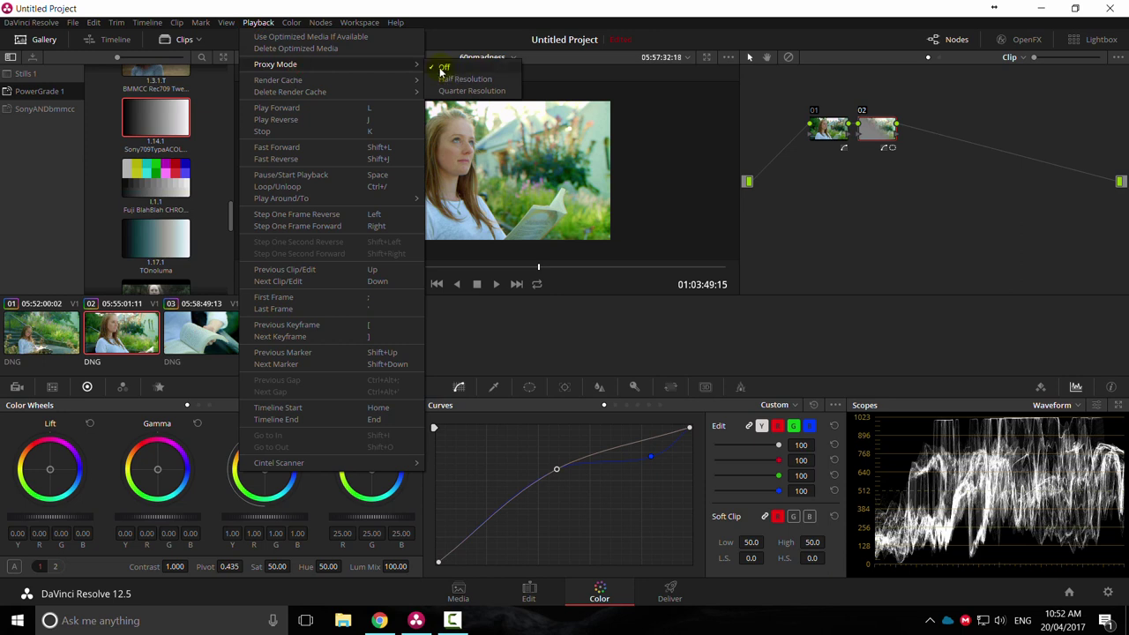
pyautogui.click(271, 47)
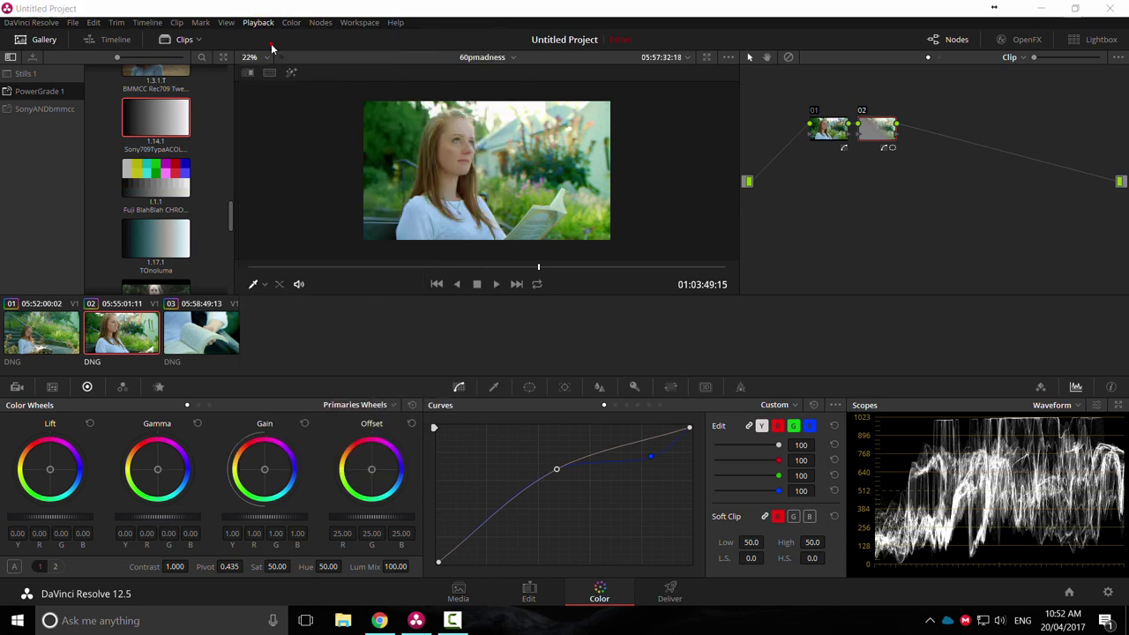
pyautogui.click(652, 354)
# Play clips 02 and 03 full screen to review the graded footage.
pyautogui.moveTo(422, 266); pyautogui.dragTo(425, 266)
pyautogui.hotkey('ctrl', 'f')
pyautogui.press('space')
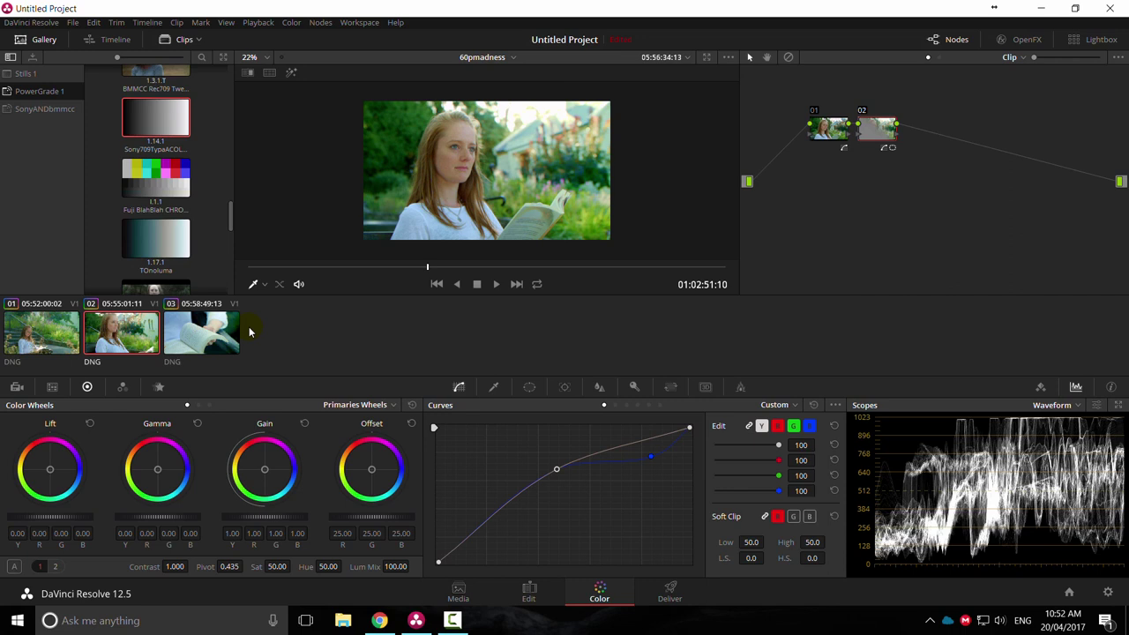
pyautogui.click(200, 330)
pyautogui.press('space')
pyautogui.hotkey('ctrl', 'f')
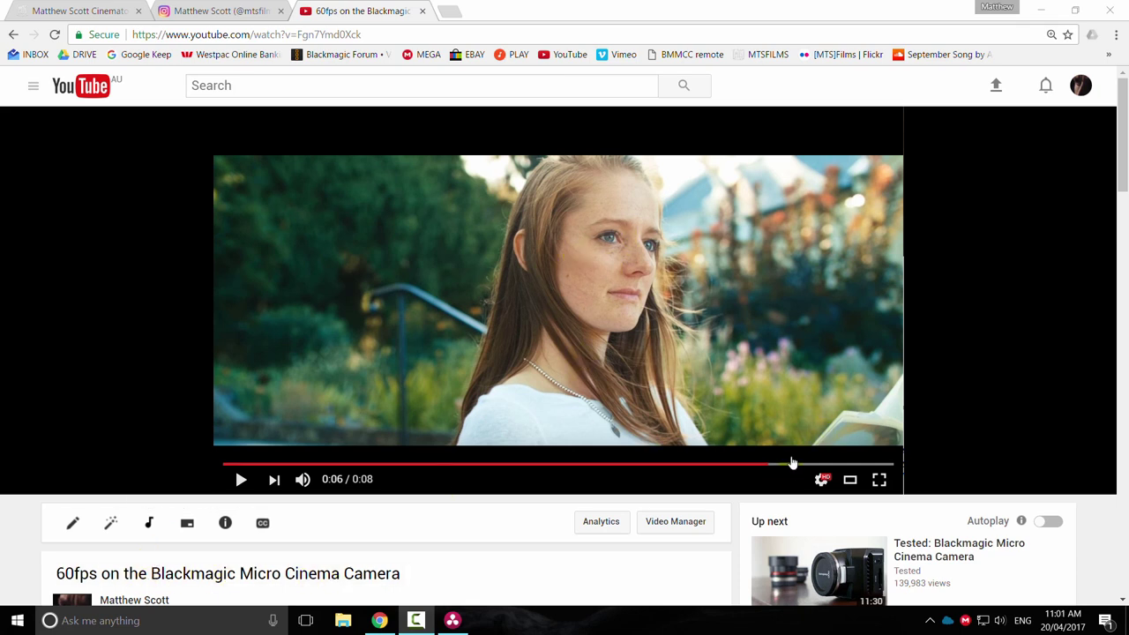
# In Chrome, replay the YouTube video "60fps on the Blackmagic Micro Cinema Camera", pausing on the woman's close-up to examine the finished look.
pyautogui.click(736, 465)
pyautogui.moveTo(736, 470); pyautogui.dragTo(615, 463)
pyautogui.click(644, 395)
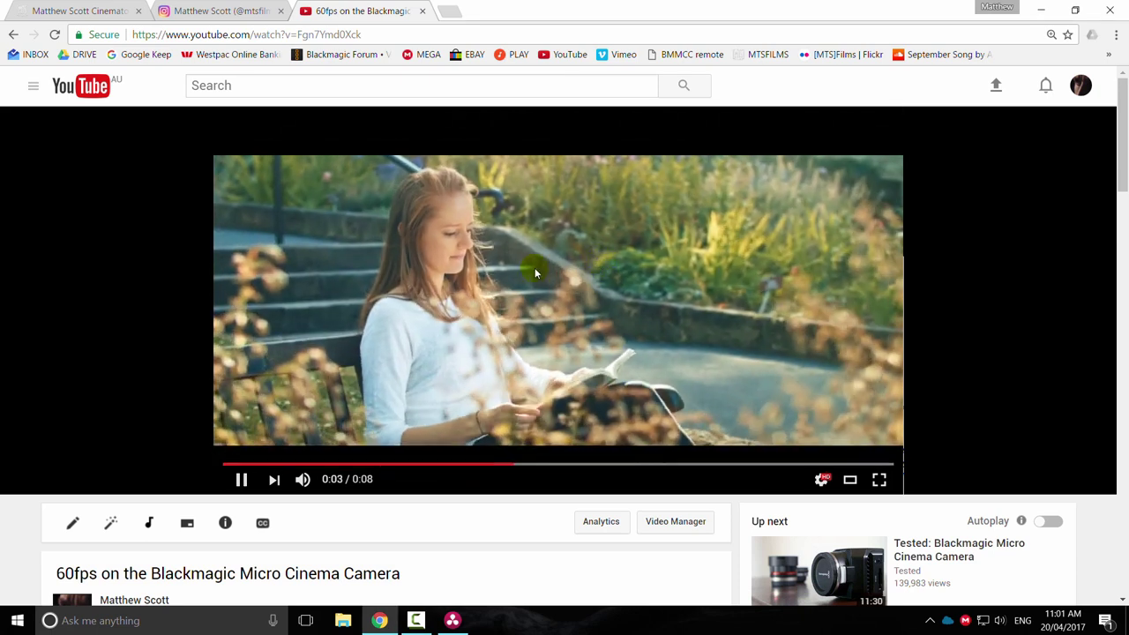
pyautogui.click(601, 233)
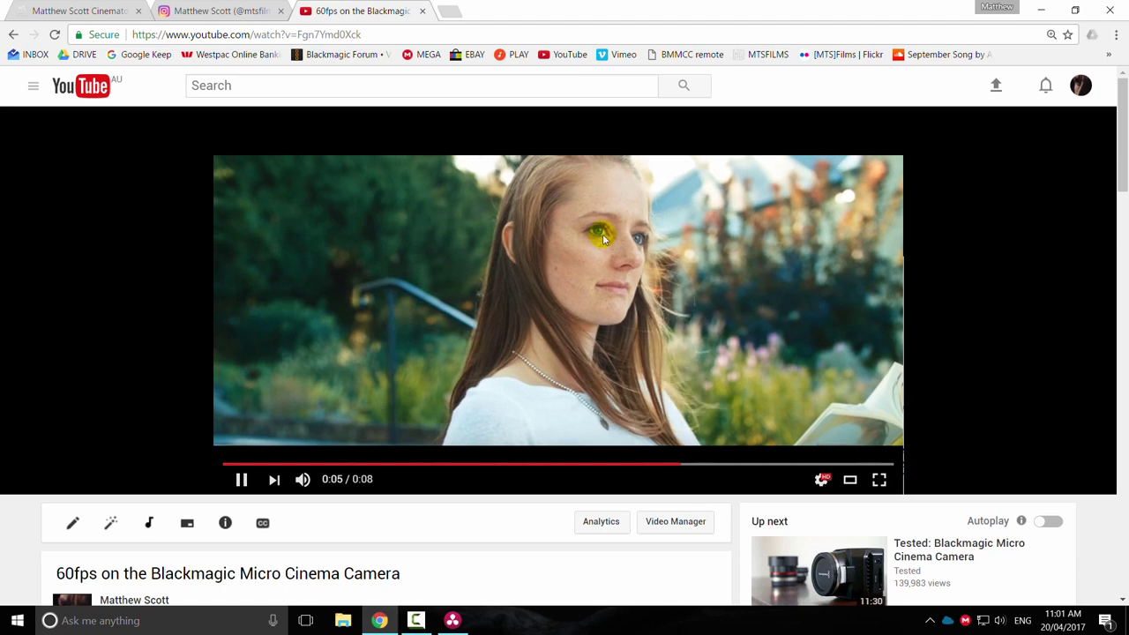
pyautogui.click(605, 235)
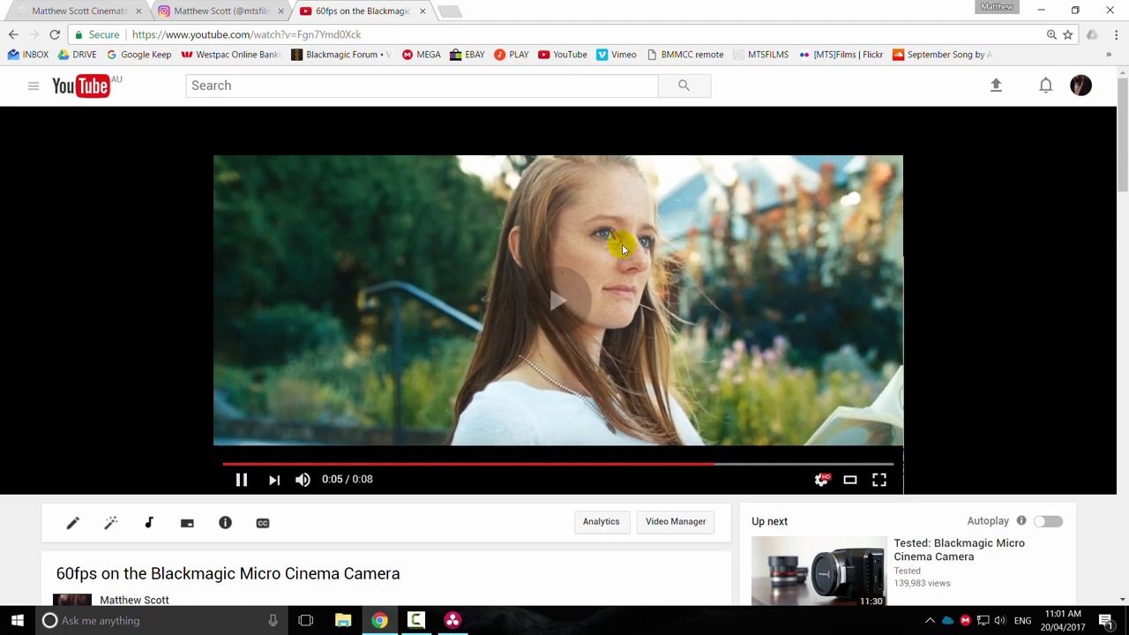
pyautogui.click(623, 254)
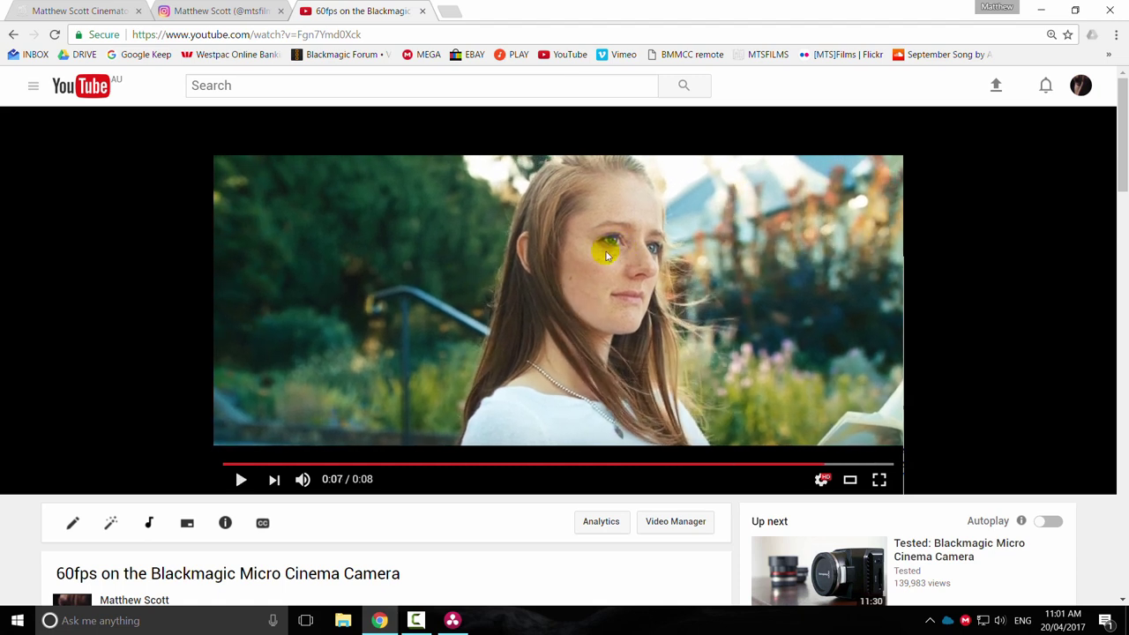
pyautogui.click(804, 300)
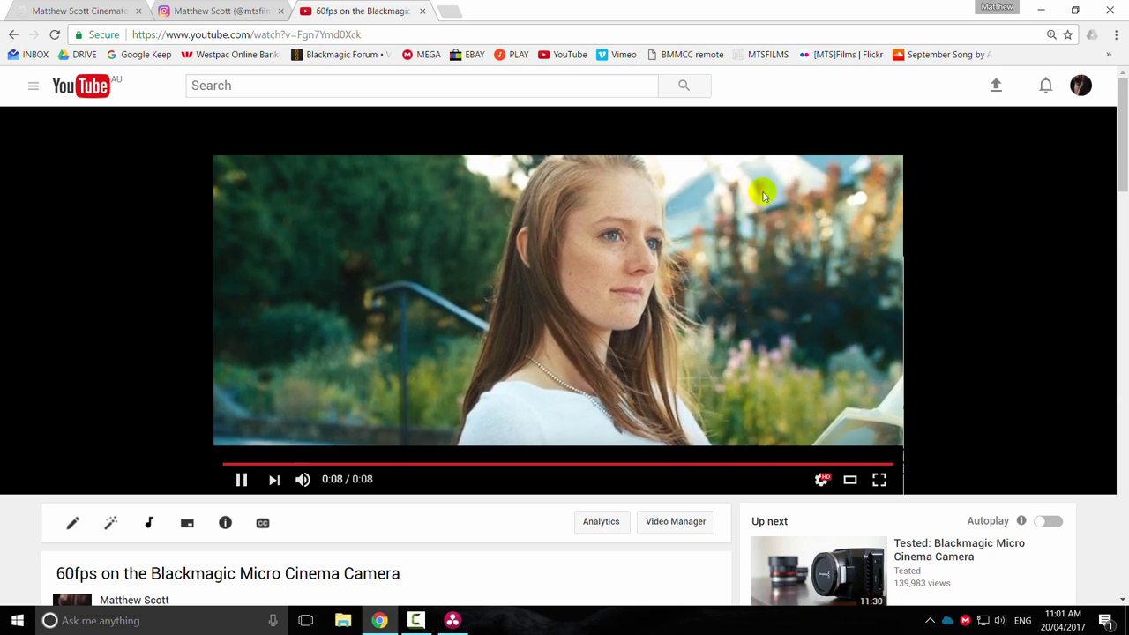